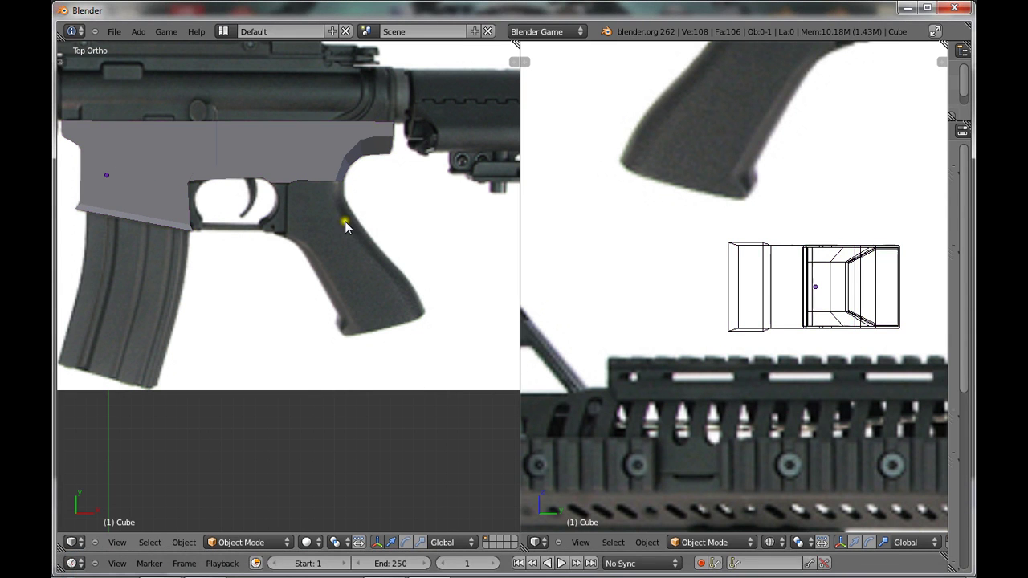
# Add a cube mesh and move it over the lower end of the pistol grip in the top view
pyautogui.hotkey('shift', 'a')
pyautogui.hotkey('shift', 'a')
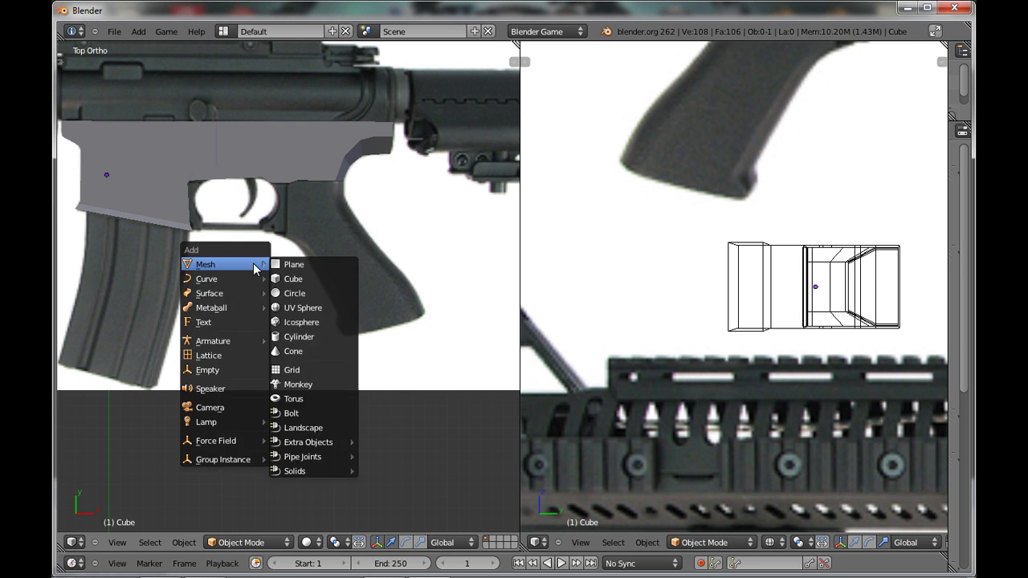
pyautogui.click(319, 277)
pyautogui.scroll(-2, 238, 216)
pyautogui.scroll(-2, 239, 218)
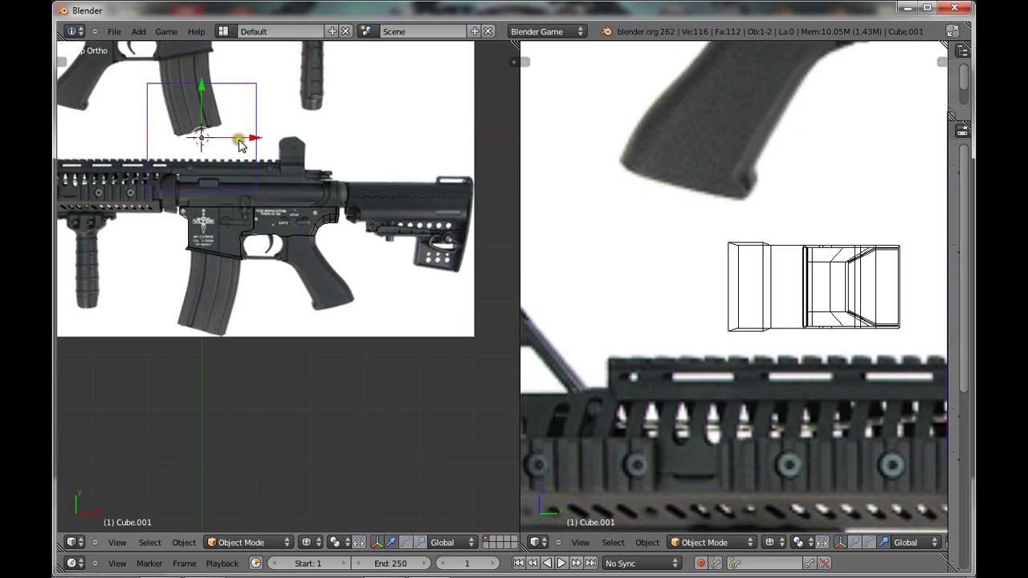
pyautogui.moveTo(244, 135); pyautogui.dragTo(376, 260)
# Scale the cube down and rotate it to match the slant of the pistol grip's bottom edge
pyautogui.scroll(4, 392, 337)
pyautogui.press('s')
pyautogui.click(408, 235)
pyautogui.keyDown('ctrl'); pyautogui.scroll(2, 375, 392); pyautogui.keyUp('ctrl')
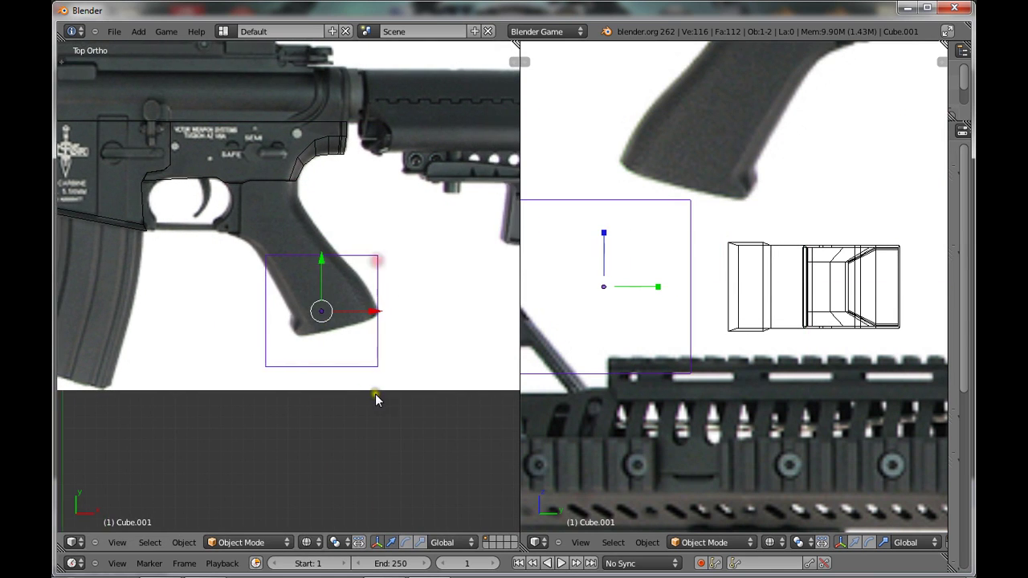
pyautogui.keyDown('ctrl'); pyautogui.scroll(-2, 361, 397); pyautogui.keyUp('ctrl')
pyautogui.scroll(3, 358, 394)
pyautogui.keyDown('ctrl'); pyautogui.scroll(2, 358, 395); pyautogui.keyUp('ctrl')
pyautogui.press('r')
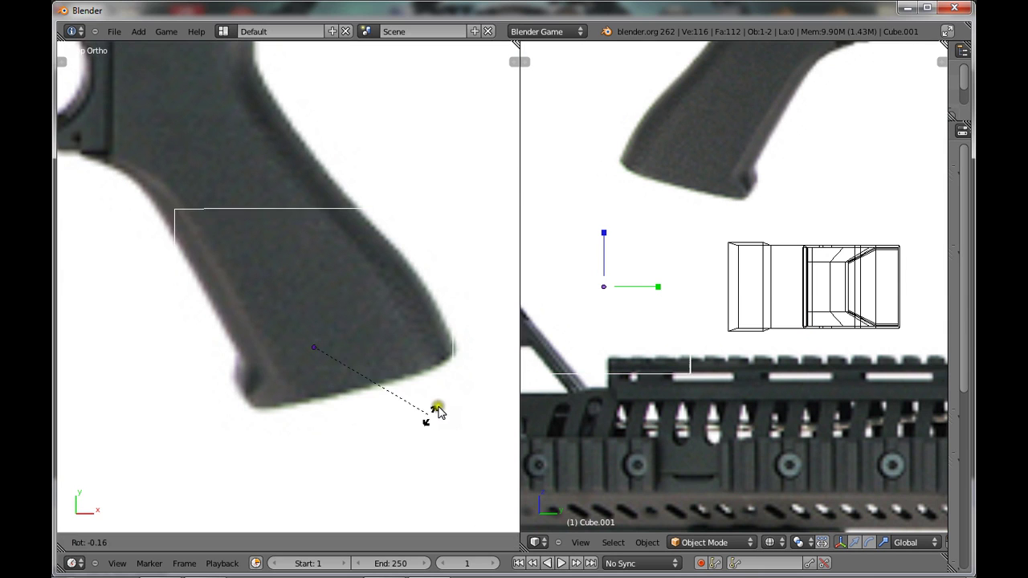
pyautogui.click(444, 379)
pyautogui.press('s')
pyautogui.click(402, 391)
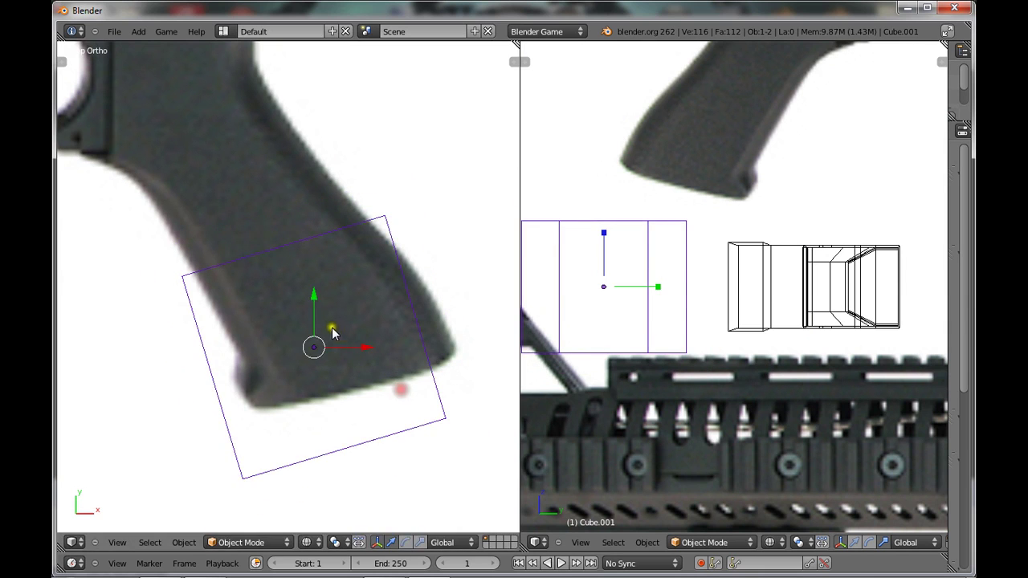
# Move the cube up along Y onto the grip's base and scale it down to fit the grip's width
pyautogui.moveTo(315, 294); pyautogui.dragTo(336, 238)
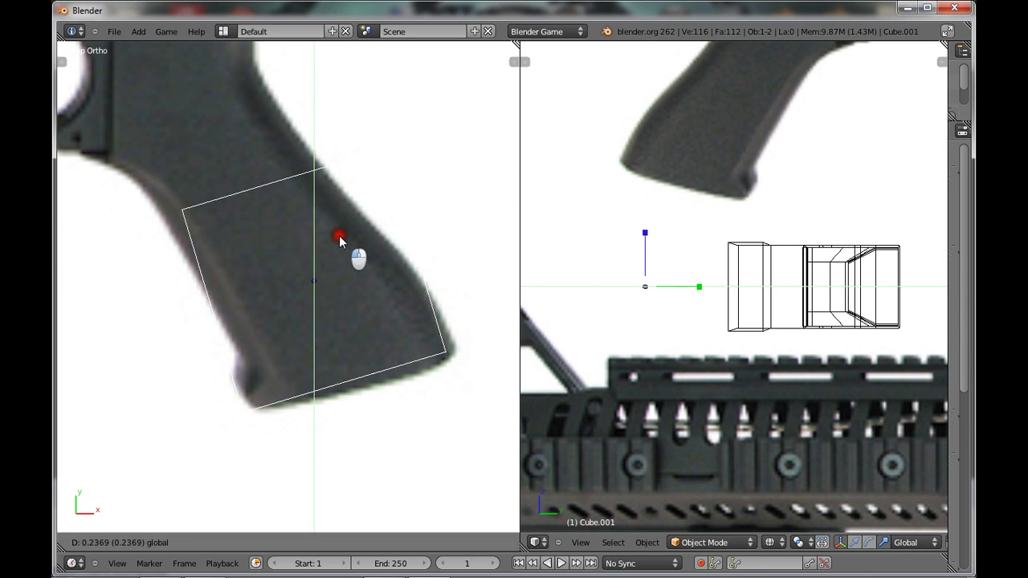
pyautogui.press('s')
pyautogui.click(471, 371)
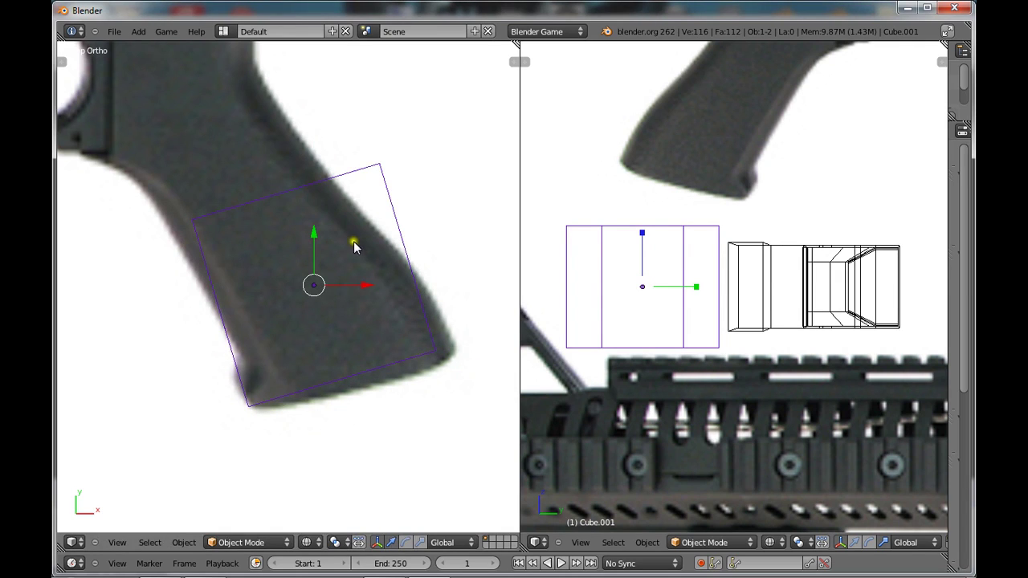
pyautogui.scroll(-3, 248, 154)
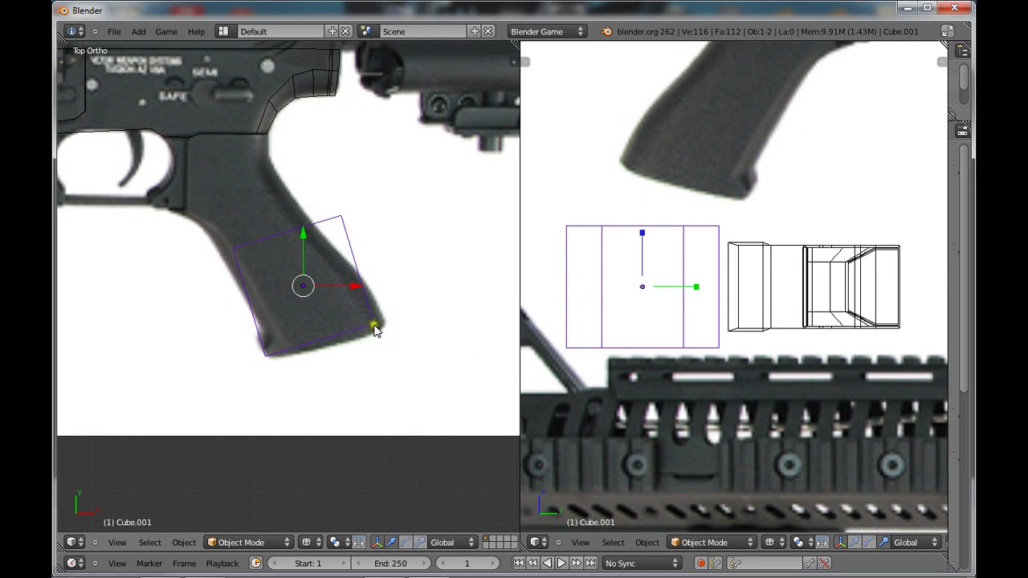
pyautogui.press('s')
pyautogui.click(441, 360)
# In Edit Mode, delete the cube's four upper vertices, keeping only the bottom face
pyautogui.press('Tab')
pyautogui.press('a')
pyautogui.press('c')
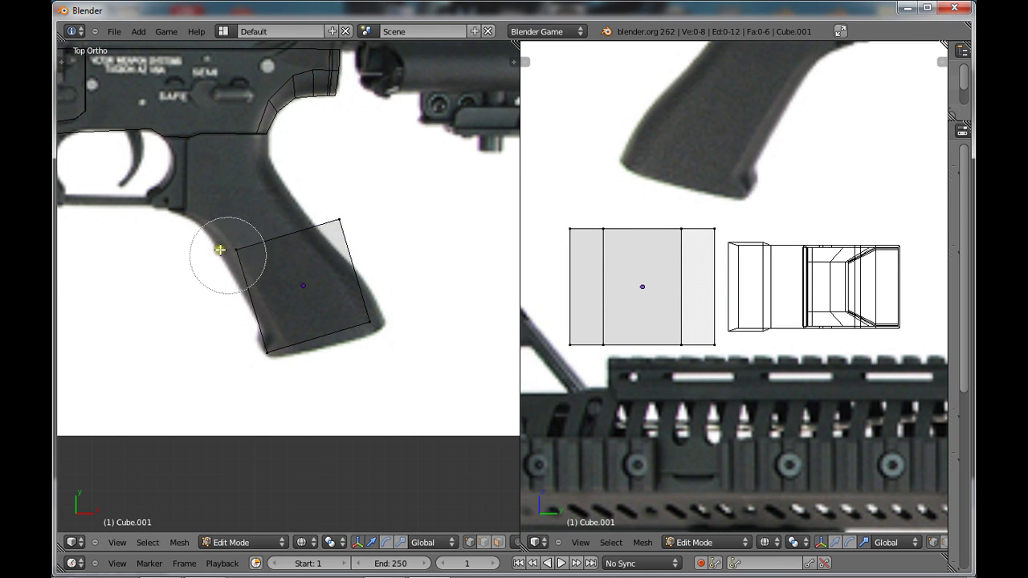
pyautogui.moveTo(233, 250); pyautogui.dragTo(373, 224)
pyautogui.press('Escape')
pyautogui.press('x')
pyautogui.click(374, 223)
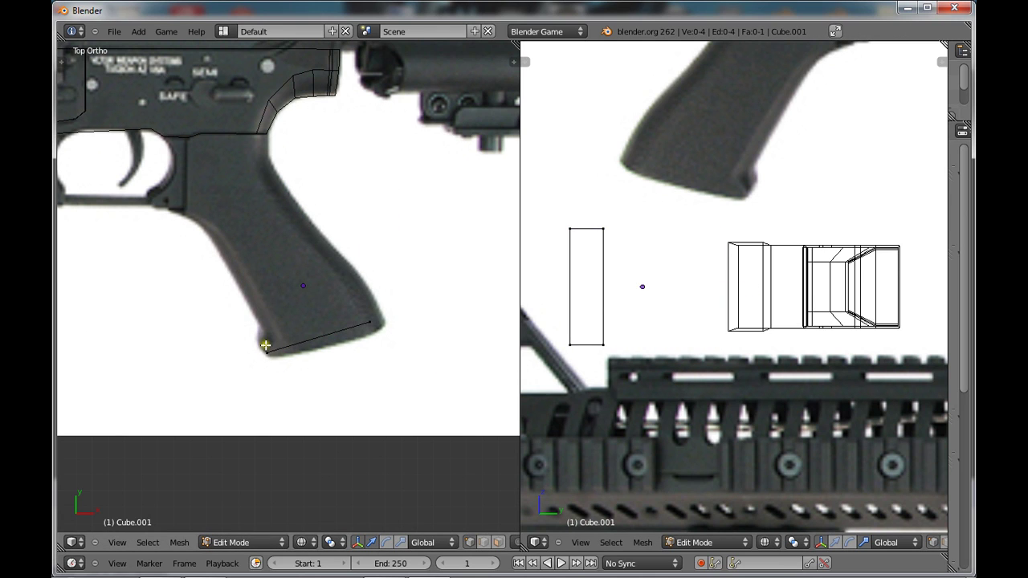
# Select the remaining face and move it down onto the grip's bottom edge
pyautogui.press('c')
pyautogui.moveTo(259, 352); pyautogui.dragTo(379, 305)
pyautogui.rightClick(369, 302)
pyautogui.moveTo(320, 292); pyautogui.dragTo(319, 299)
pyautogui.moveTo(366, 344); pyautogui.dragTo(372, 350)
pyautogui.press('Tab')
pyautogui.scroll(2, 377, 361)
pyautogui.press('a')
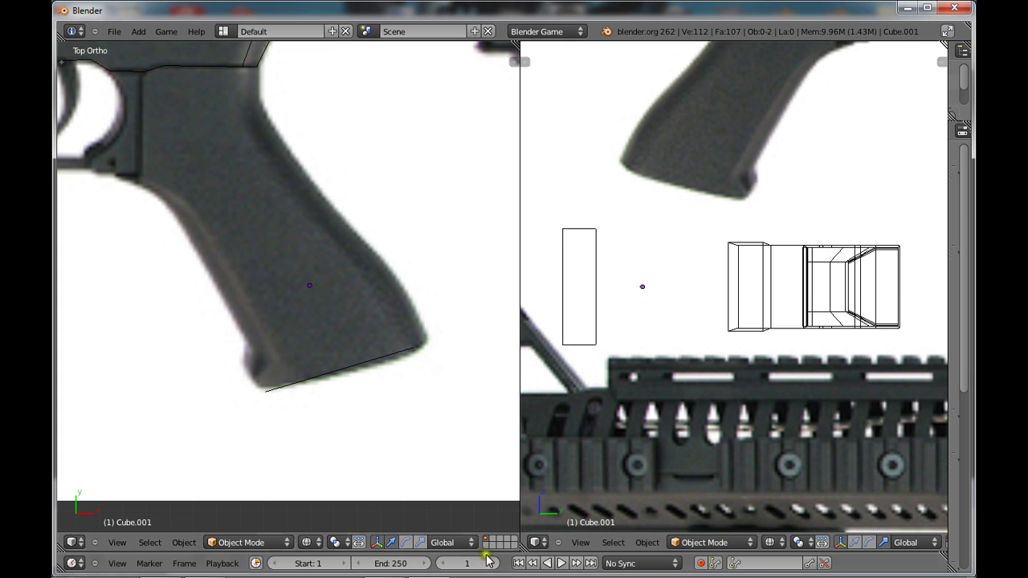
pyautogui.click(407, 543)
pyautogui.scroll(-6, 338, 545)
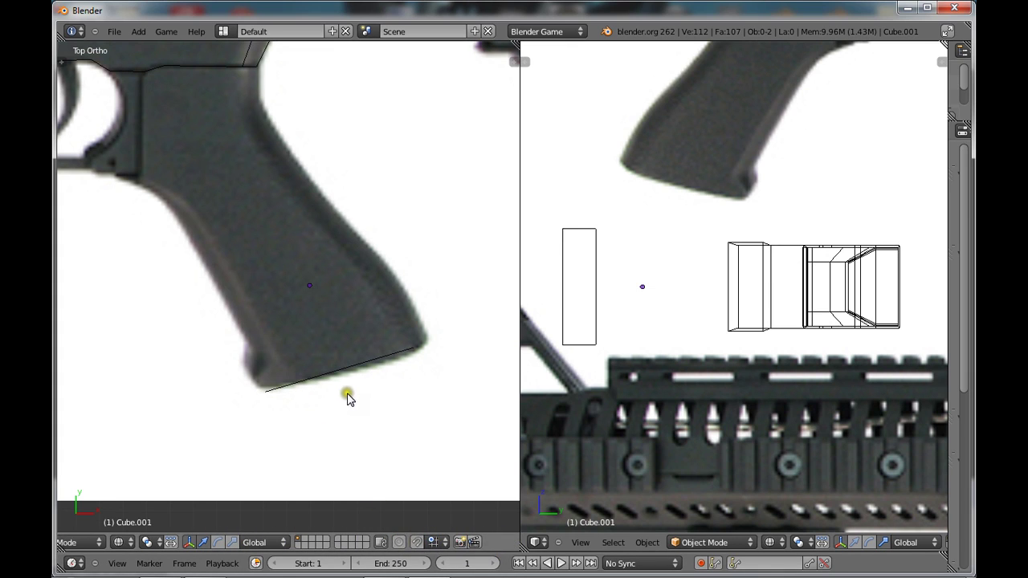
pyautogui.press('Tab')
# Adjust the front and rear vertices of the face along Y to line up with the grip's bottom edge
pyautogui.press('a')
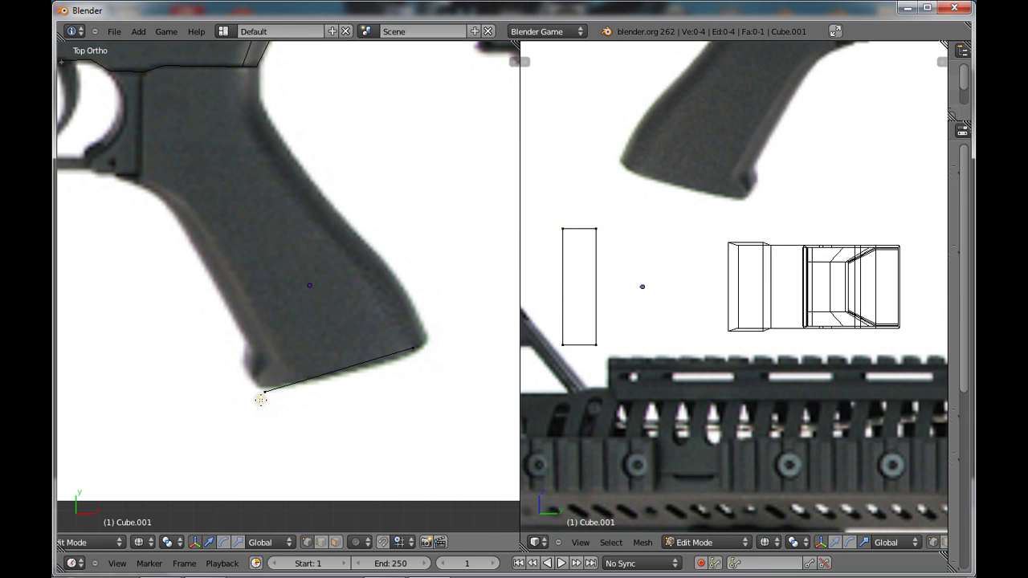
pyautogui.keyDown('alt'); pyautogui.rightClick(263, 397); pyautogui.keyUp('alt')
pyautogui.moveTo(263, 356); pyautogui.dragTo(263, 354)
pyautogui.click(263, 353)
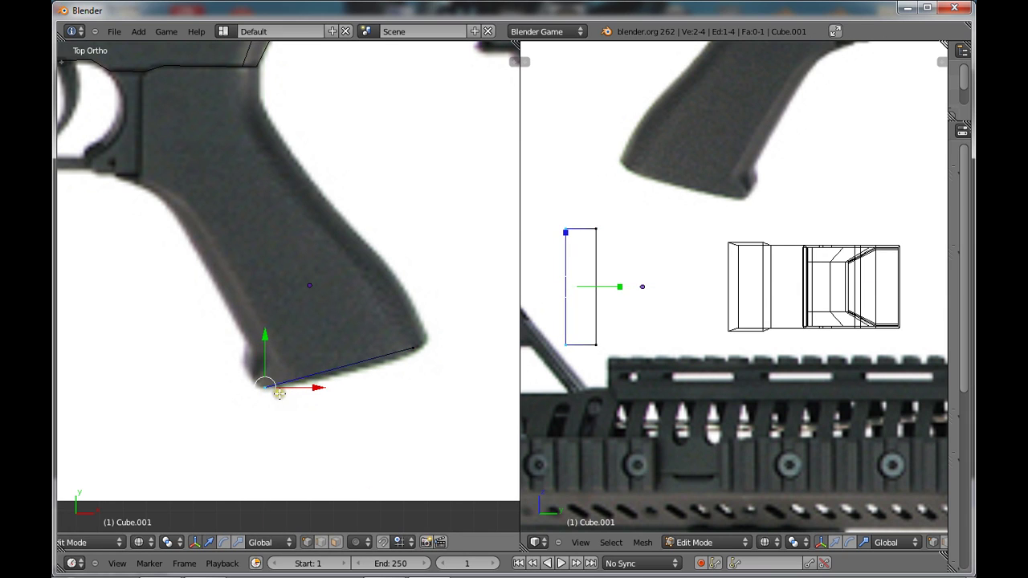
pyautogui.middleClick(271, 391)
pyautogui.click(392, 361)
pyautogui.rightClick(391, 361)
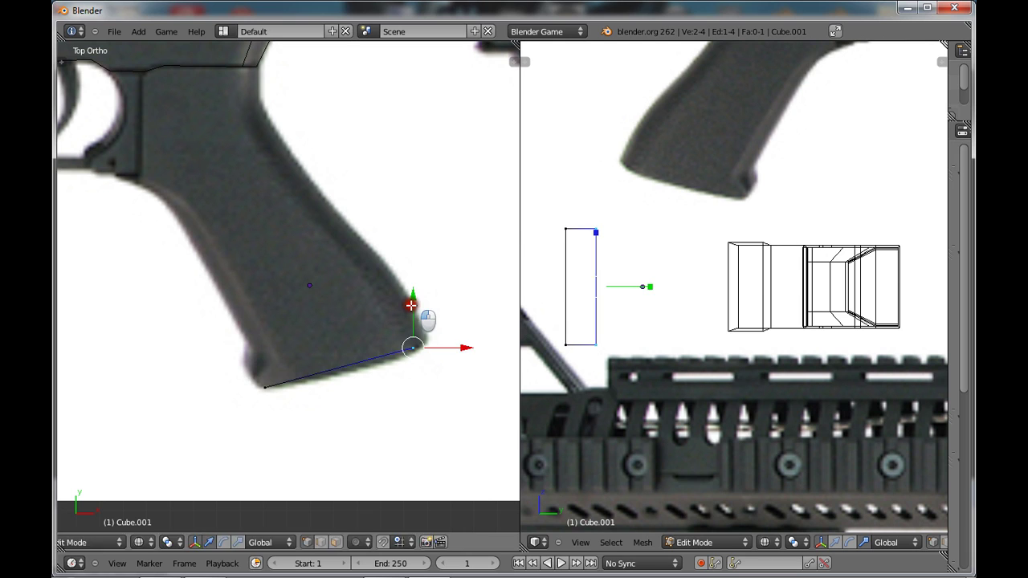
pyautogui.moveTo(411, 305); pyautogui.dragTo(411, 308)
# Select the whole bottom face and extrude it a short distance up into the grip
pyautogui.press('c')
pyautogui.click(268, 402)
pyautogui.rightClick(268, 402)
pyautogui.press('e')
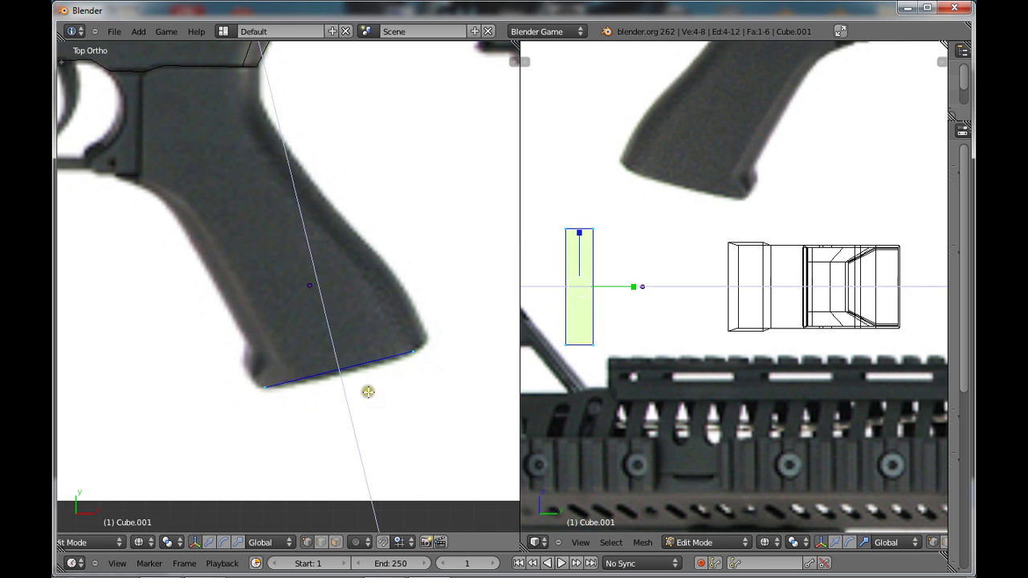
pyautogui.click(362, 380)
pyautogui.press('a')
# Move the extrusion's front upper vertices forward along X and slightly down to meet the lip at the grip's base
pyautogui.press('c')
pyautogui.click(252, 346)
pyautogui.rightClick(266, 347)
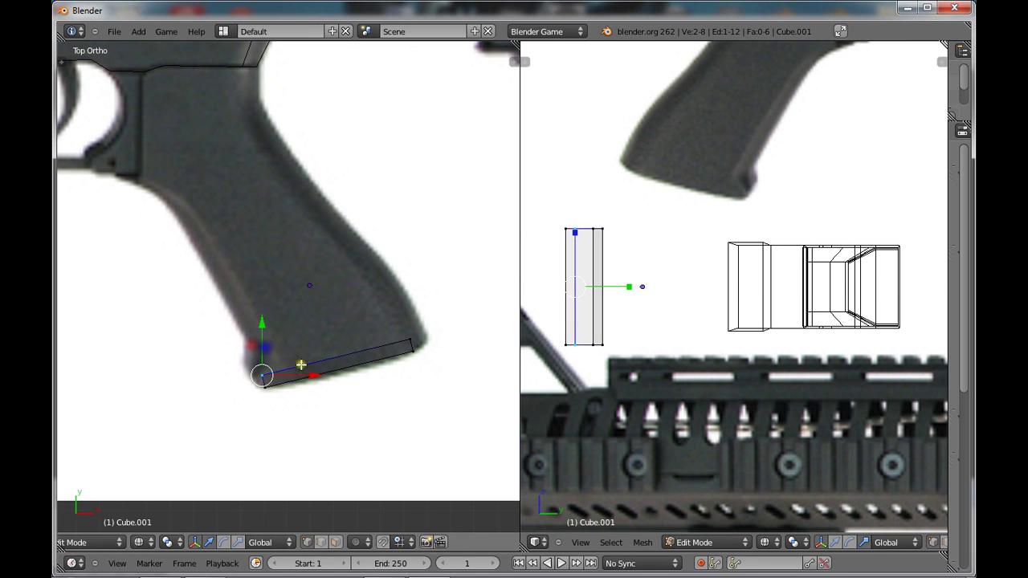
pyautogui.press('g')
pyautogui.press('x')
pyautogui.click(282, 363)
pyautogui.moveTo(256, 333); pyautogui.dragTo(254, 336)
# Move the extrusion's rear upper vertices up and slightly forward along the back of the grip
pyautogui.press('c')
pyautogui.middleClick(253, 372)
pyautogui.click(403, 308)
pyautogui.press('Escape')
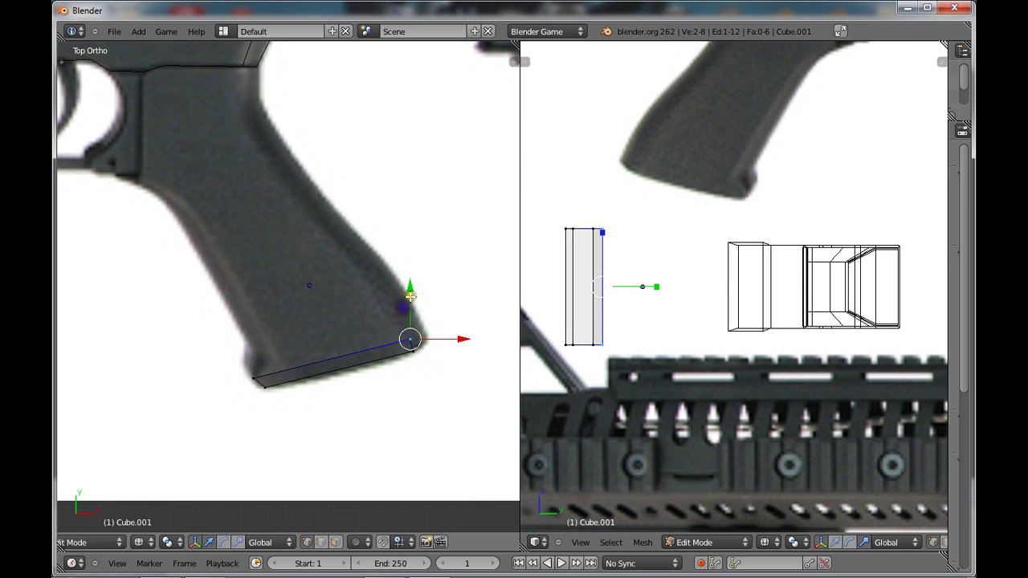
pyautogui.press('g')
pyautogui.press('y')
pyautogui.click(432, 312)
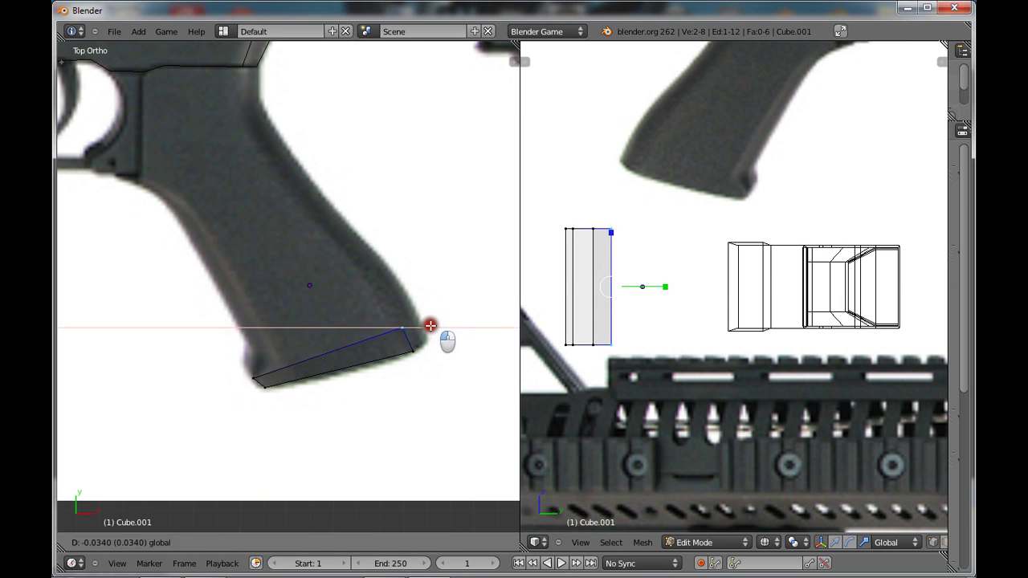
# Extrude the top face of the grip mesh to add a second short section
pyautogui.press('c')
pyautogui.click(257, 349)
pyautogui.press('Escape')
pyautogui.press('e')
pyautogui.click(393, 348)
pyautogui.press('a')
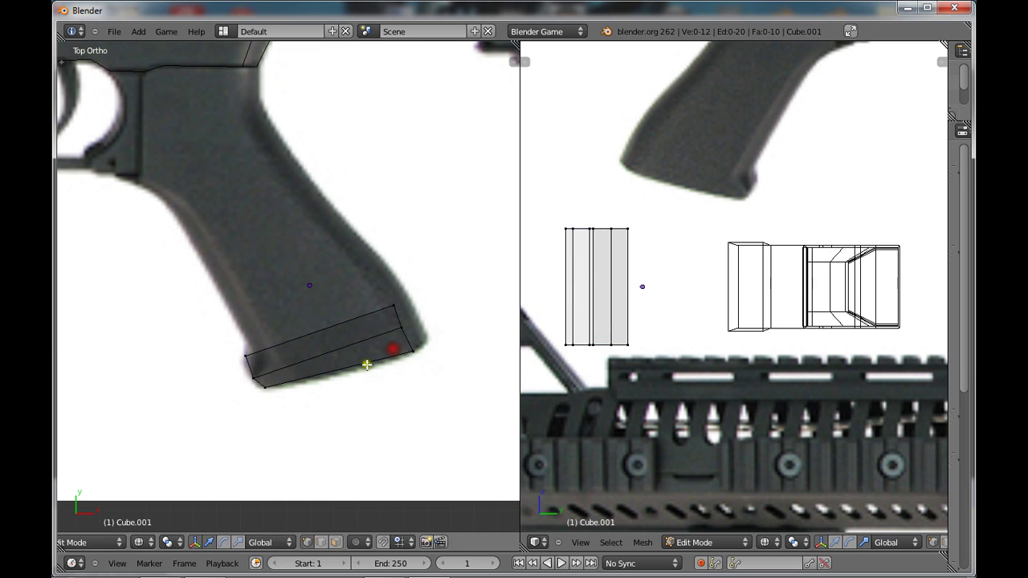
# Move the second section's front upper vertices back along X to form the notch above the grip's lip
pyautogui.scroll(1, 287, 333)
pyautogui.press('c')
pyautogui.click(222, 348)
pyautogui.press('Escape')
pyautogui.press('g')
pyautogui.press('x')
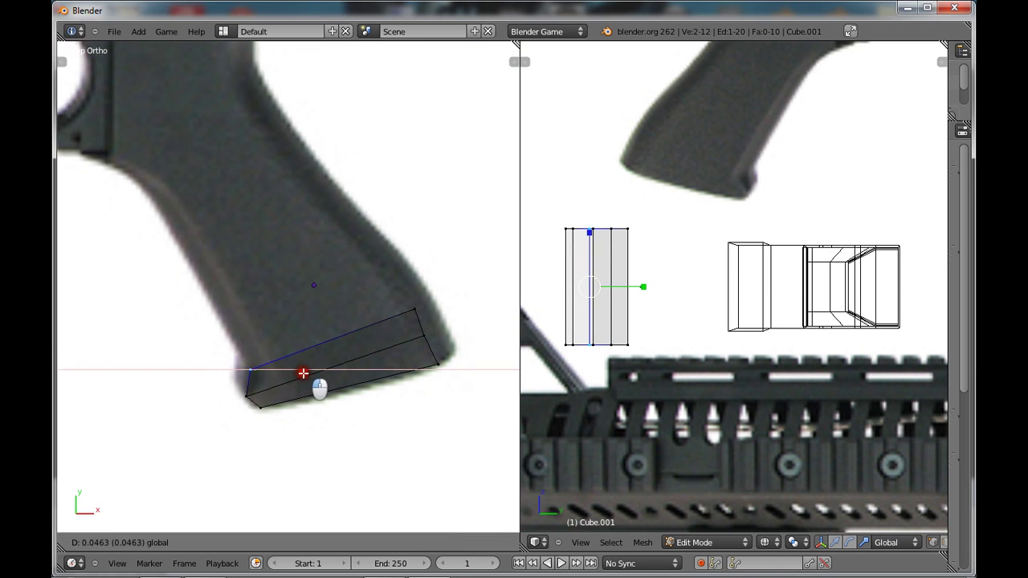
pyautogui.click(322, 375)
# Move the second section's rear upper vertices slightly forward along X
pyautogui.press('c')
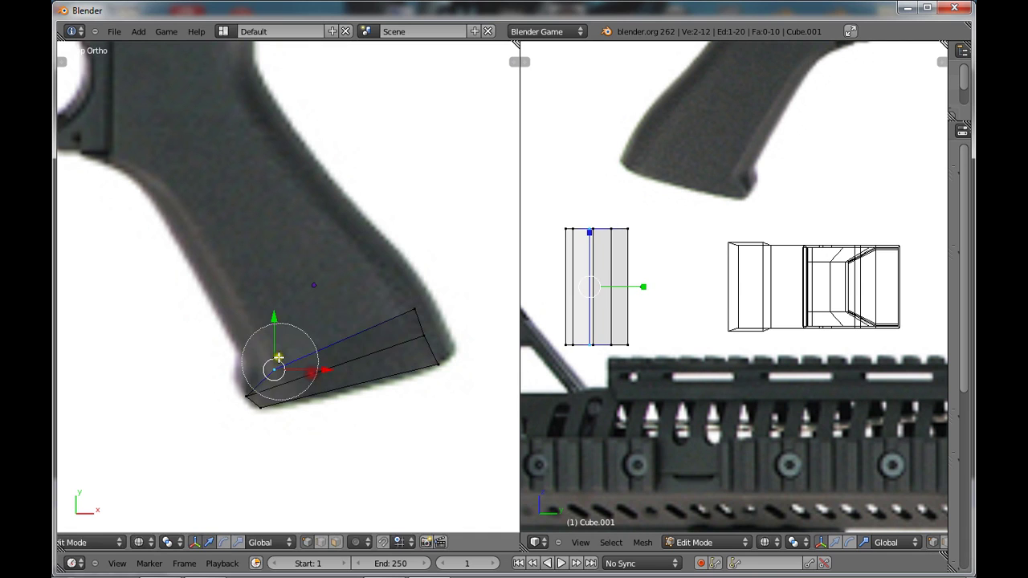
pyautogui.middleClick(276, 355)
pyautogui.click(404, 305)
pyautogui.rightClick(412, 303)
pyautogui.press('c')
pyautogui.middleClick(437, 348)
pyautogui.press('Escape')
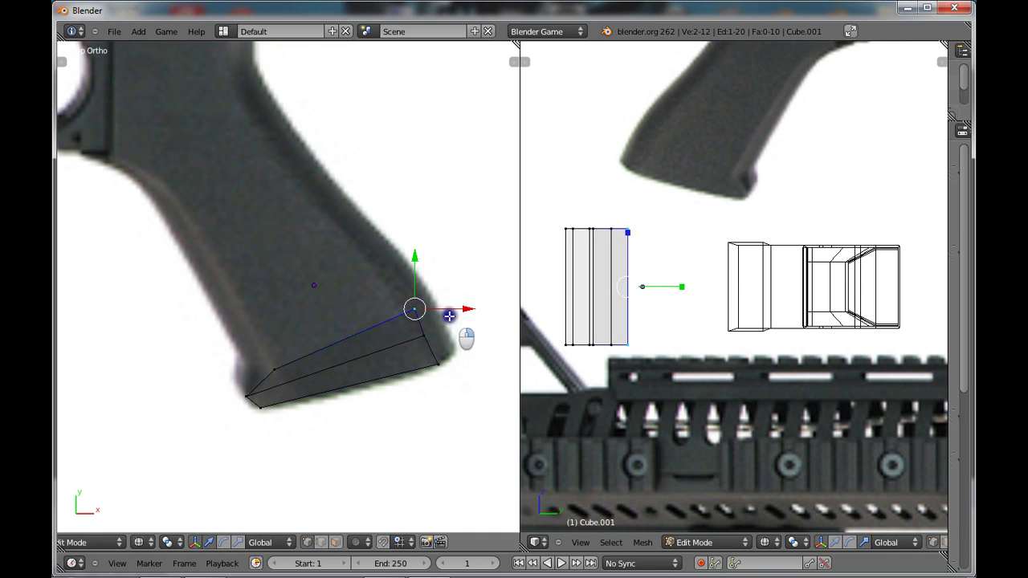
pyautogui.press('g')
pyautogui.press('x')
pyautogui.click(438, 305)
# Select the front and rear vertices of the top face and extrude a third section up the grip
pyautogui.press('c')
pyautogui.click(270, 335)
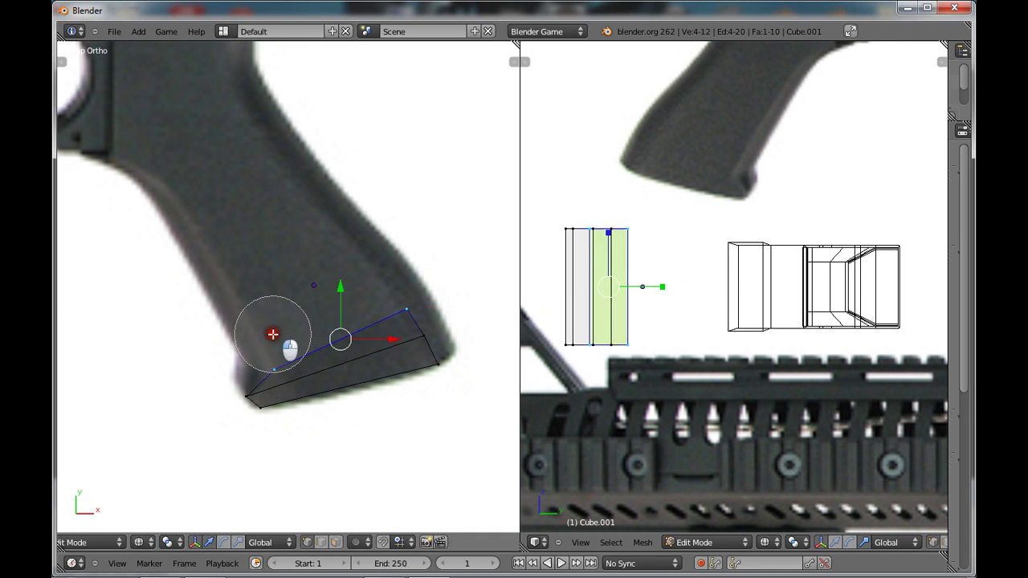
pyautogui.press('Escape')
pyautogui.press('e')
pyautogui.click(339, 337)
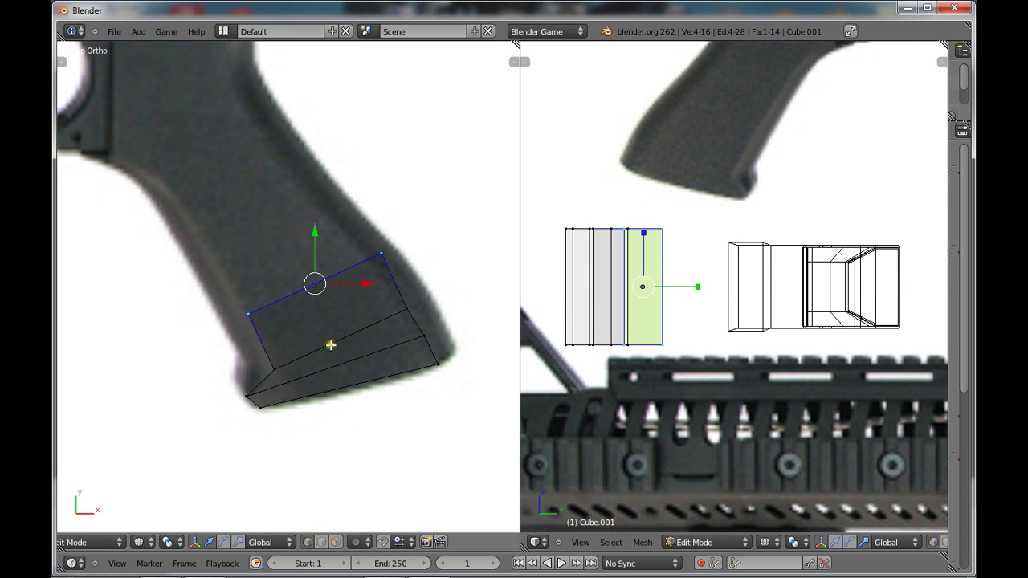
# Move the notch vertices at the front of the grip slightly forward along X
pyautogui.press('a')
pyautogui.press('c')
pyautogui.click(287, 362)
pyautogui.moveTo(313, 370); pyautogui.dragTo(303, 370)
# Shift the third section's top face forward along X and scale it slightly to fit the grip's outline
pyautogui.press('a')
pyautogui.press('c')
pyautogui.click(258, 320)
pyautogui.rightClick(265, 312)
pyautogui.press('c')
pyautogui.click(394, 254)
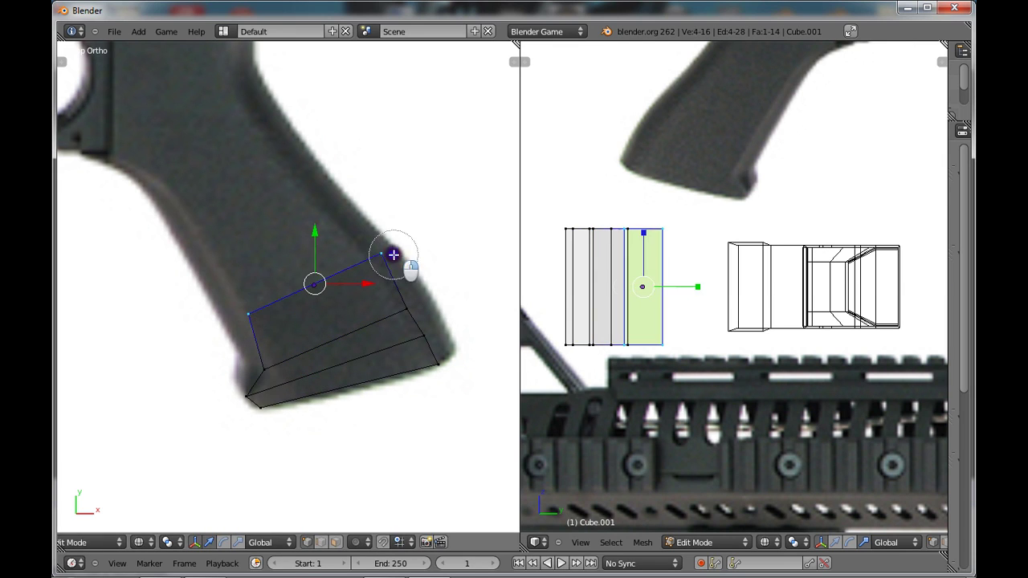
pyautogui.press('g')
pyautogui.press('x')
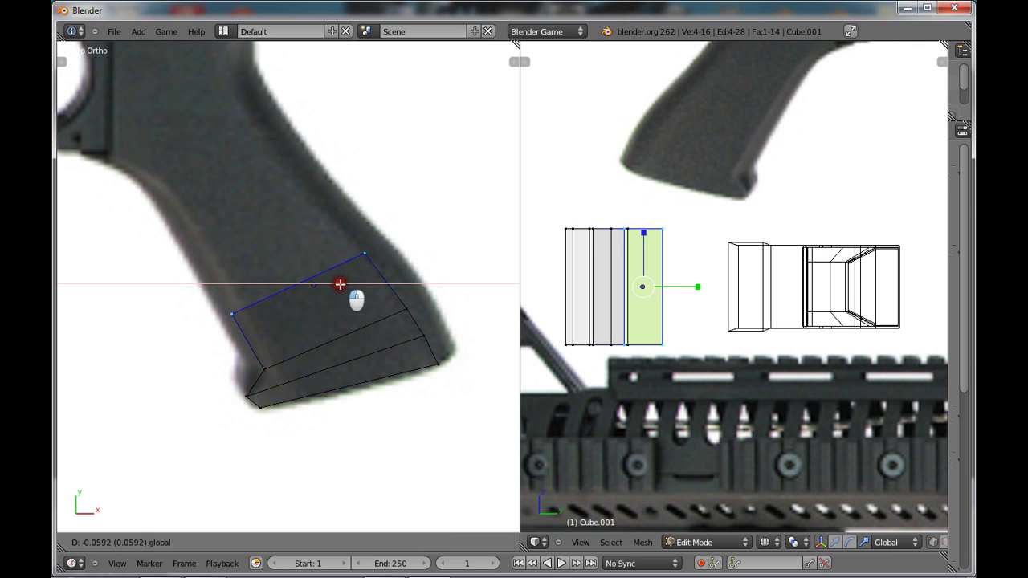
pyautogui.click(355, 300)
pyautogui.press('s')
pyautogui.click(443, 266)
# Raise the rear bottom corner vertices of the grip mesh slightly along Y
pyautogui.keyDown('ctrl'); pyautogui.scroll(3, 428, 289); pyautogui.keyUp('ctrl')
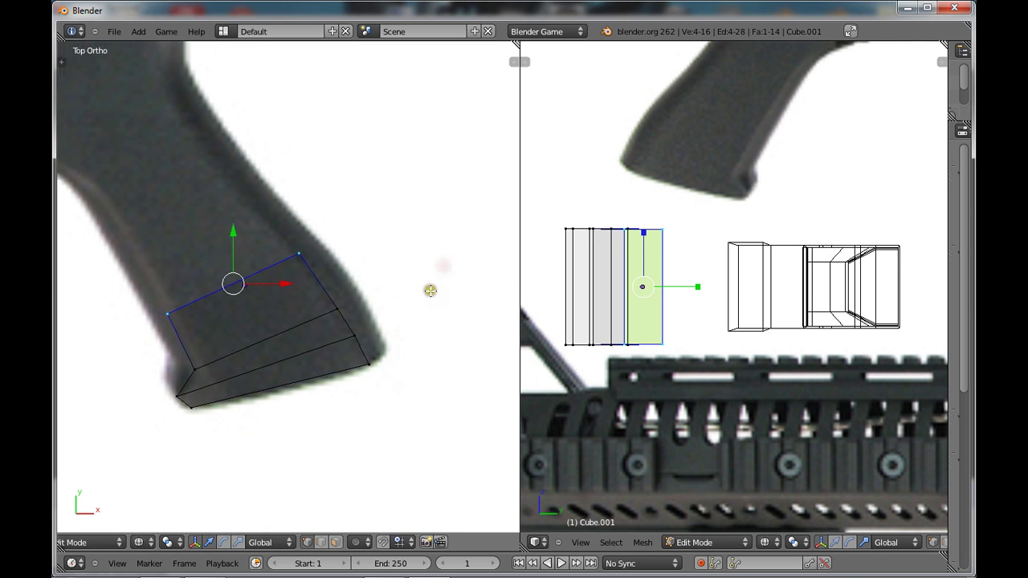
pyautogui.keyDown('ctrl'); pyautogui.scroll(-5, 426, 297); pyautogui.keyUp('ctrl')
pyautogui.keyDown('shift'); pyautogui.scroll(-3, 422, 302); pyautogui.keyUp('shift')
pyautogui.keyDown('shift'); pyautogui.scroll(6, 421, 321); pyautogui.keyUp('shift')
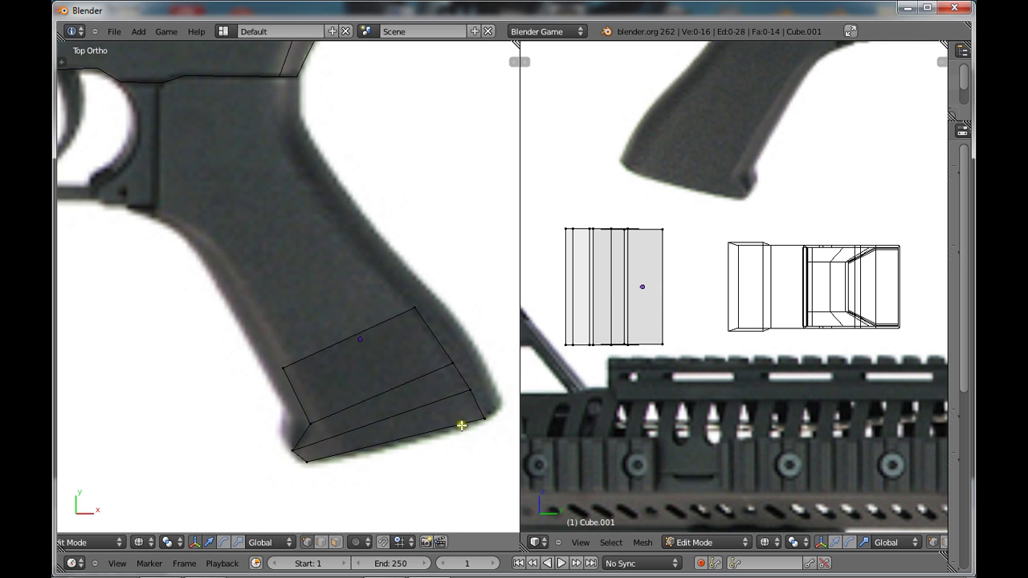
pyautogui.moveTo(483, 399)
pyautogui.mouseDown()
pyautogui.moveTo(484, 374)
pyautogui.moveTo(483, 384)
pyautogui.mouseUp()
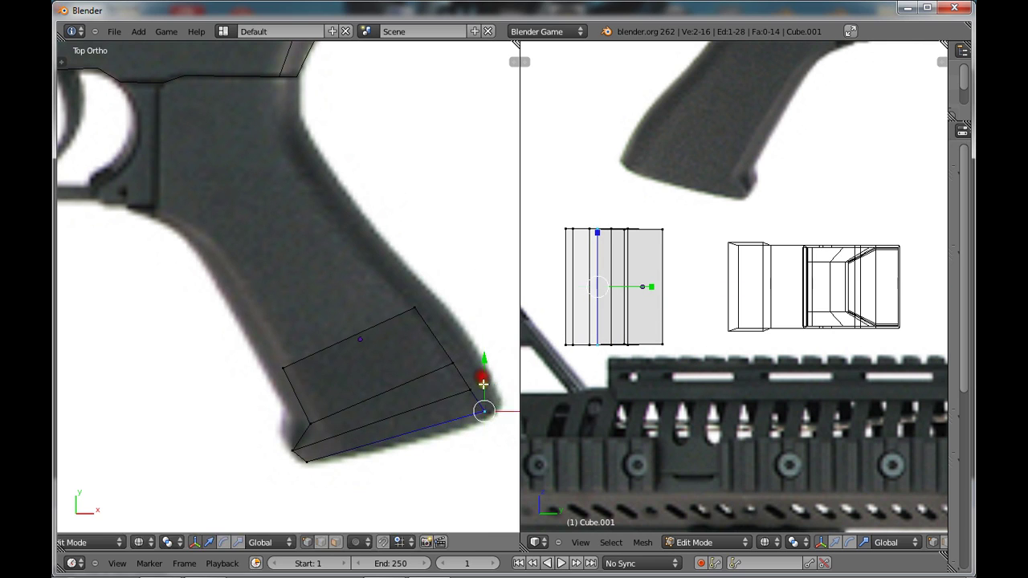
# Select the top face and extrude another section up to the middle of the grip
pyautogui.click(291, 373)
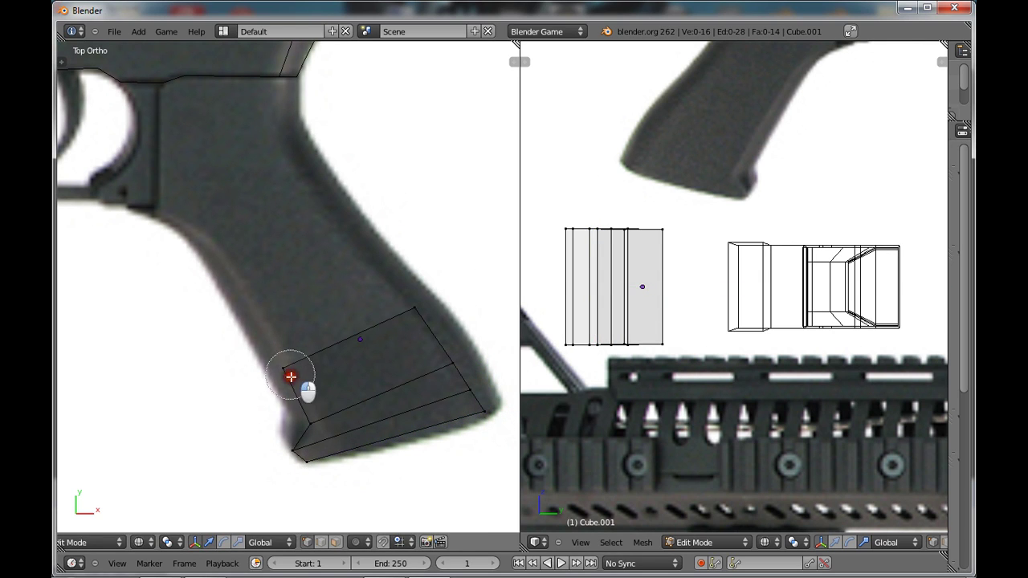
pyautogui.click(426, 296)
pyautogui.rightClick(425, 296)
pyautogui.press('e')
pyautogui.click(360, 300)
pyautogui.press('a')
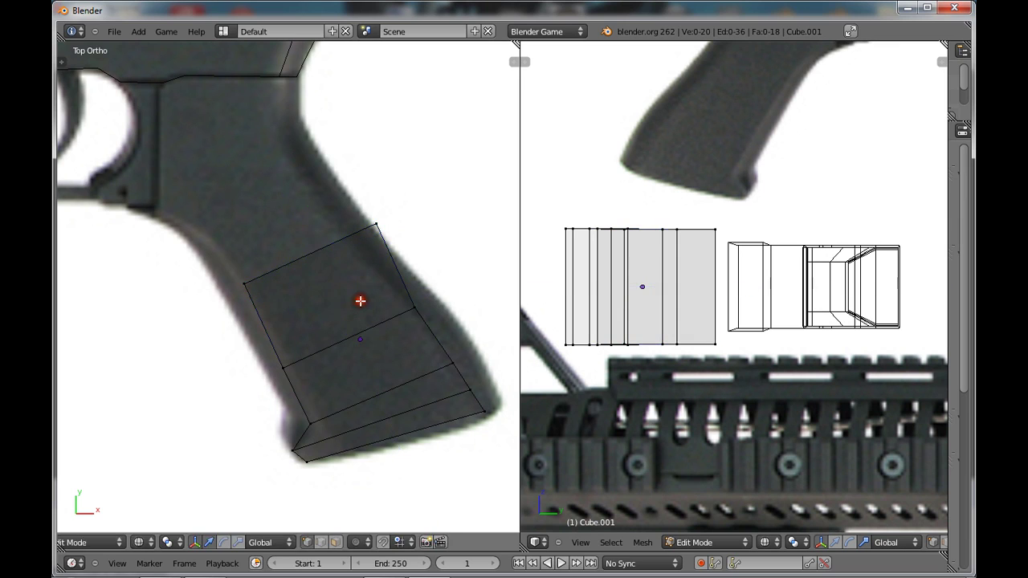
# Move the new section's front and rear upper vertices forward along X to narrow it along the grip's curve
pyautogui.click(246, 284)
pyautogui.rightClick(267, 276)
pyautogui.moveTo(283, 284); pyautogui.dragTo(277, 284)
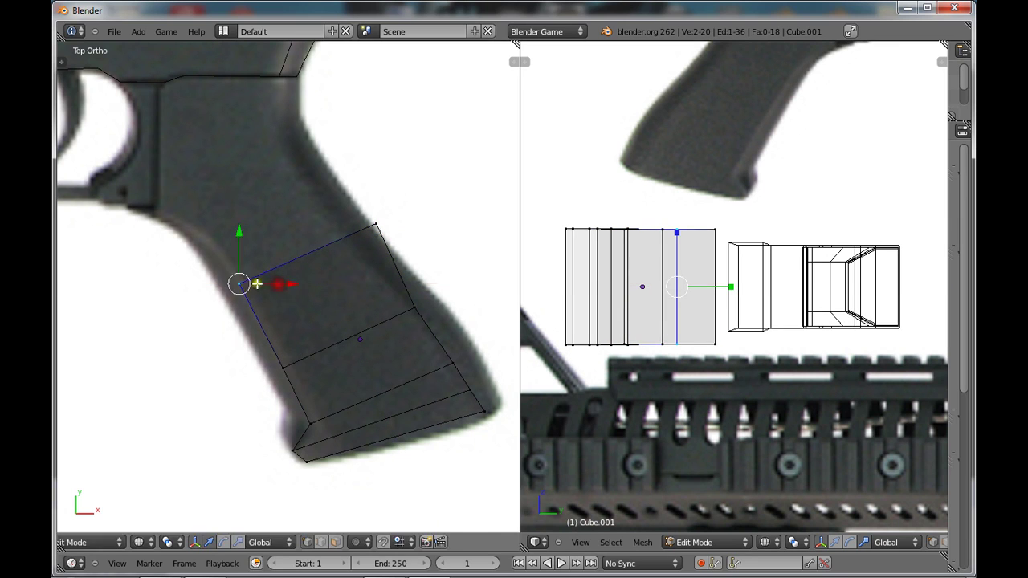
pyautogui.press('a')
pyautogui.press('c')
pyautogui.click(380, 236)
pyautogui.press('Escape')
pyautogui.press('g')
pyautogui.press('x')
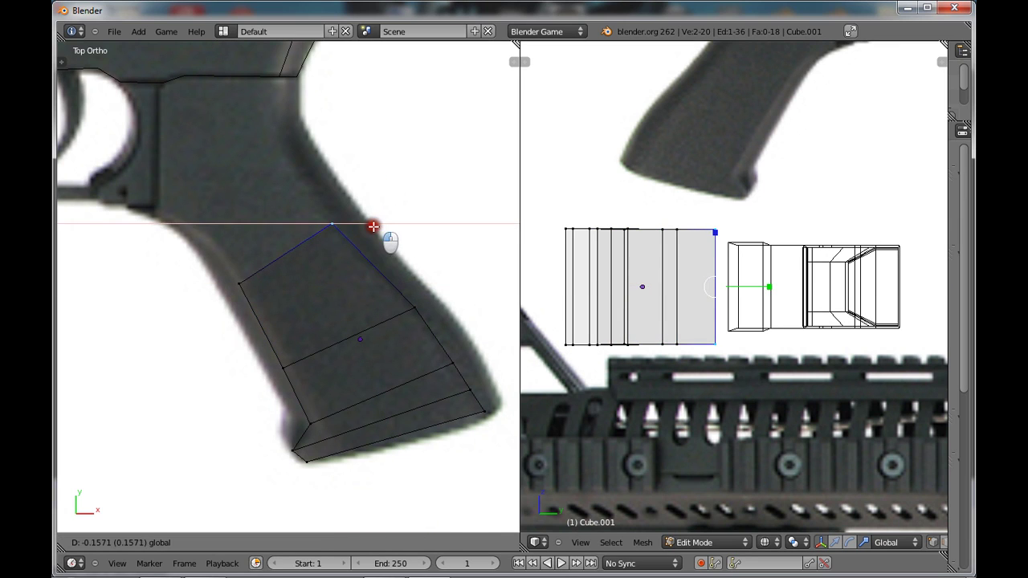
pyautogui.click(373, 227)
# Select the whole top face of the grip and extrude another section about 0.22 up along its normal
pyautogui.keyDown('shift'); pyautogui.click(241, 284); pyautogui.keyUp('shift')
pyautogui.press('e')
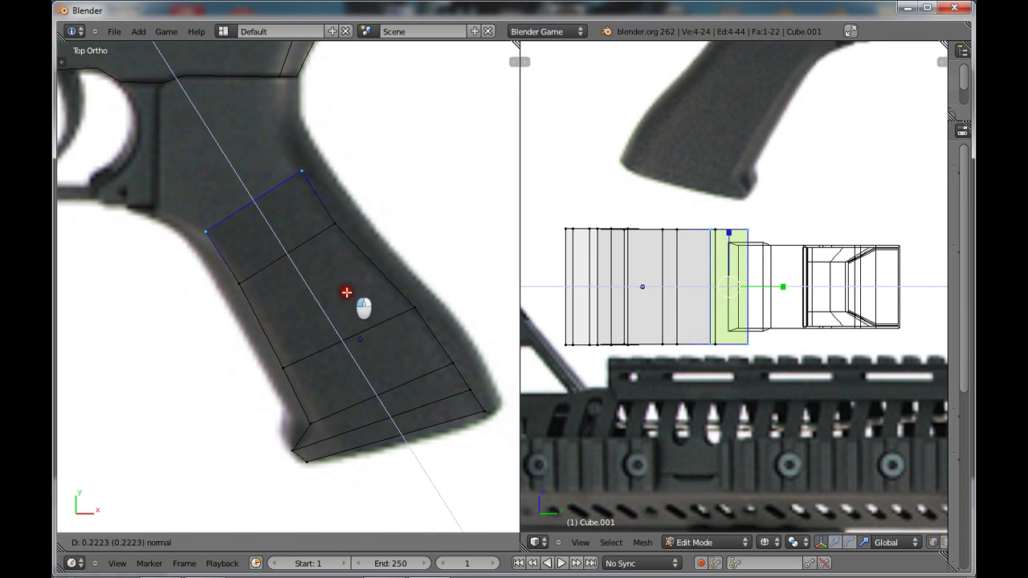
pyautogui.click(346, 293)
# Move the new section's front and rear upper vertices slightly forward along X to follow the grip's curve
pyautogui.click(202, 231)
pyautogui.press('g')
pyautogui.press('x')
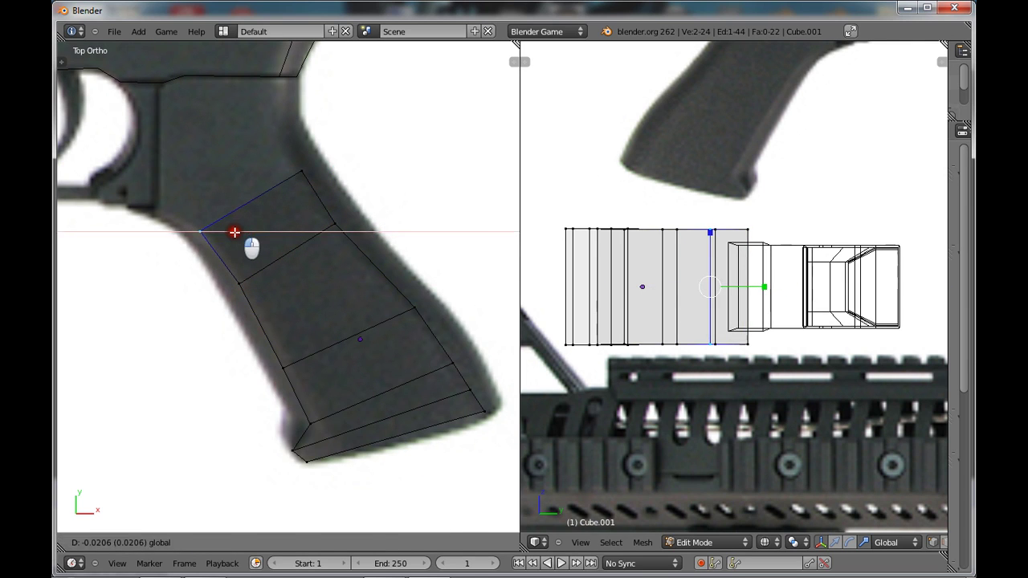
pyautogui.click(234, 232)
pyautogui.click(301, 175)
pyautogui.press('g')
pyautogui.press('x')
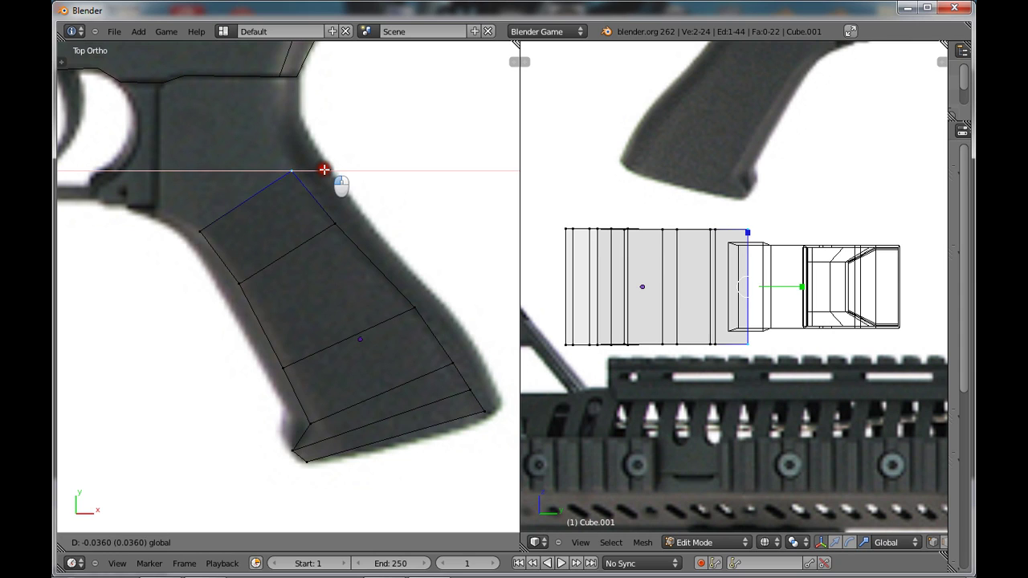
pyautogui.click(325, 170)
# Extrude the top face about 0.16 further up along its normal toward the trigger guard junction
pyautogui.keyDown('shift'); pyautogui.click(202, 231); pyautogui.keyUp('shift')
pyautogui.press('e')
pyautogui.click(328, 257)
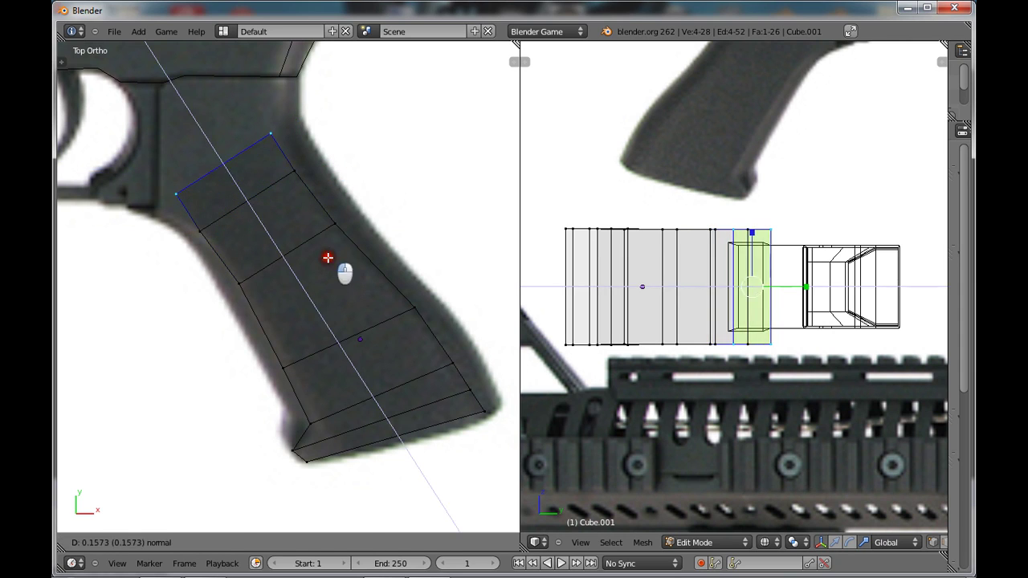
# Move the newest section's front upper vertices forward along X and down along Y to the grip's corner behind the trigger guard
pyautogui.press('a')
pyautogui.press('g')
pyautogui.press('x')
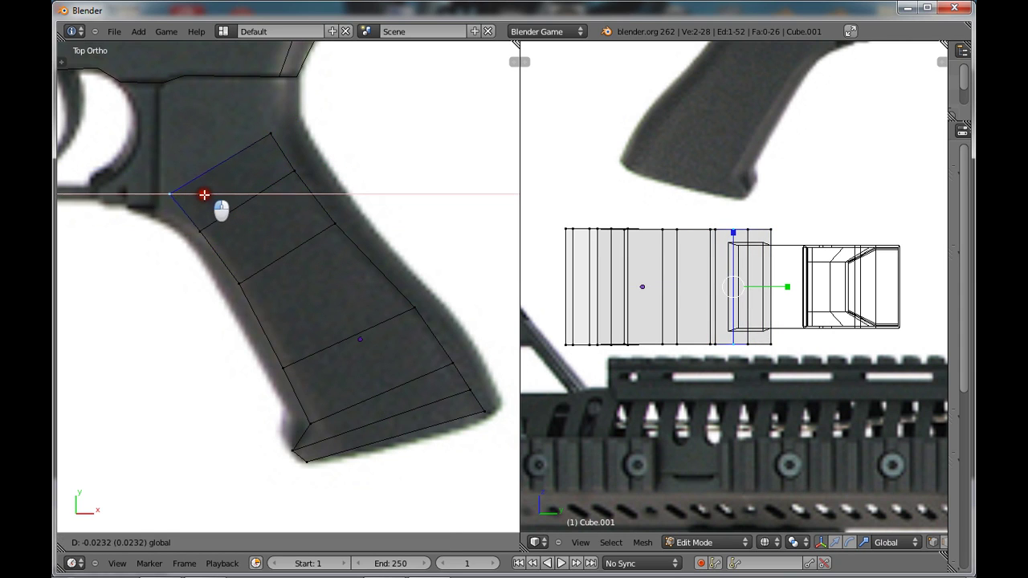
pyautogui.click(196, 194)
pyautogui.press('g')
pyautogui.press('y')
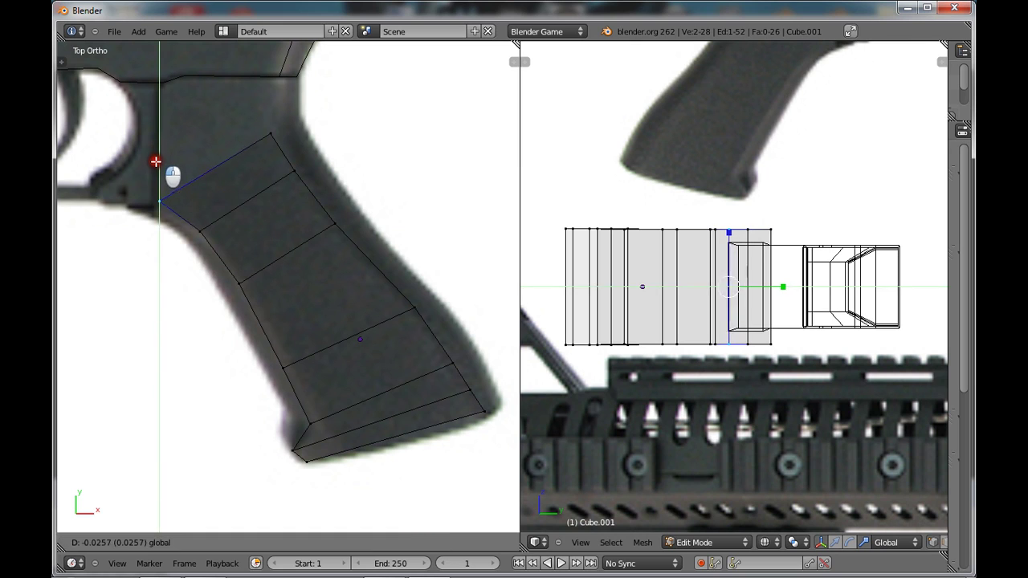
pyautogui.moveTo(154, 171); pyautogui.dragTo(154, 171)
# Move the newest section's rear upper vertices slightly backward along X
pyautogui.press('c')
pyautogui.middleClick(167, 214)
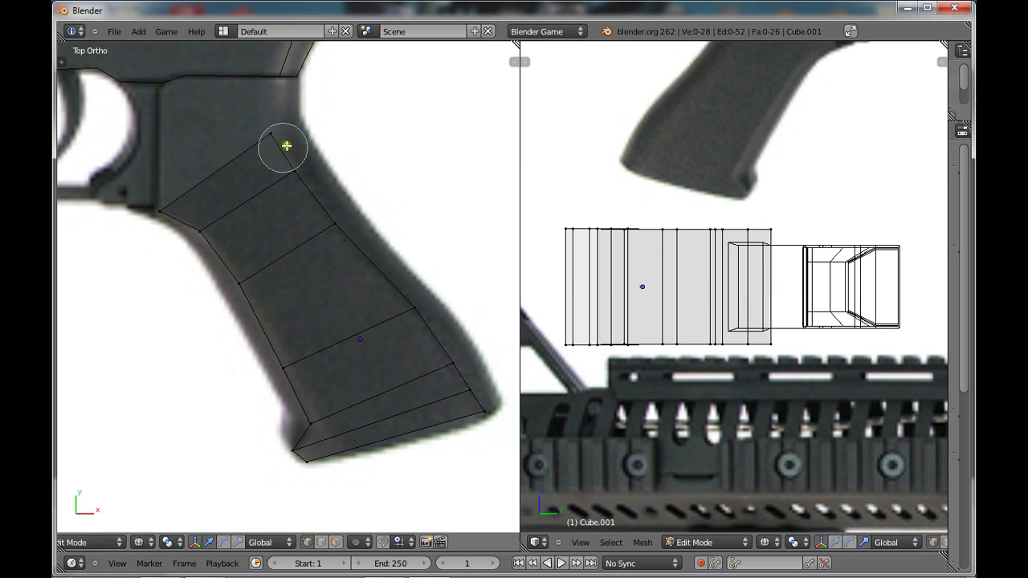
pyautogui.click(282, 147)
pyautogui.rightClick(284, 140)
pyautogui.moveTo(300, 130); pyautogui.dragTo(312, 129)
pyautogui.click(312, 129)
# Select the whole top face and extrude a short section straight up along Y
pyautogui.keyDown('shift'); pyautogui.rightClick(161, 207); pyautogui.keyUp('shift')
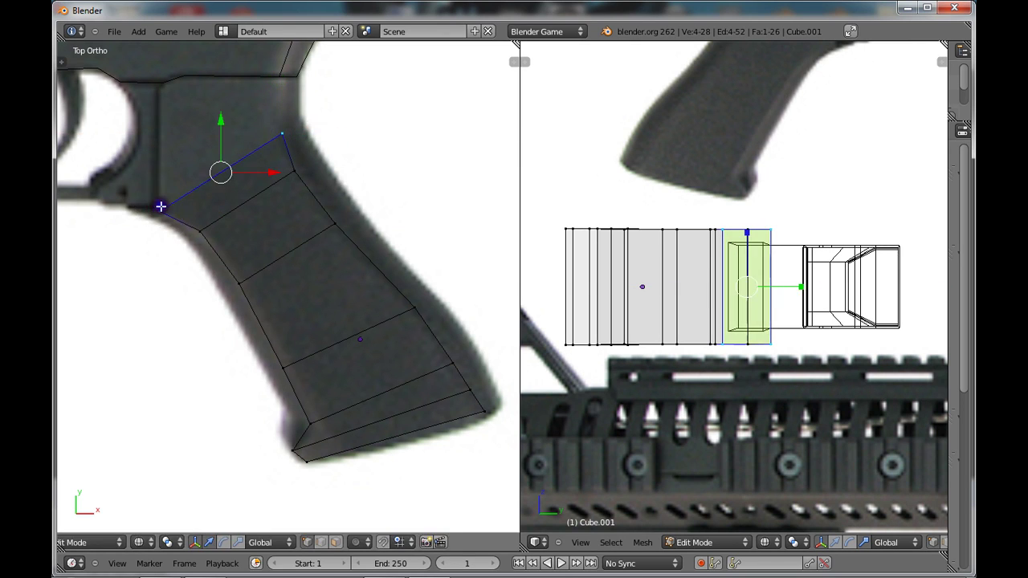
pyautogui.press('g')
pyautogui.press('y')
pyautogui.click(211, 183)
pyautogui.press('a')
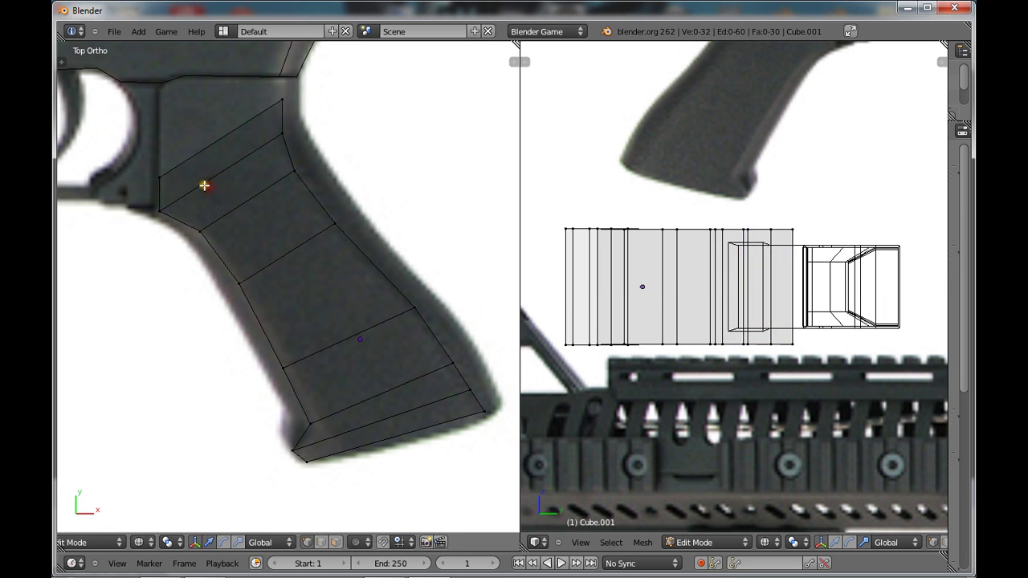
# Extrude the slanted top face about 0.30 straight up along Y until its front edge nears the receiver's underside
pyautogui.scroll(2, 126, 158)
pyautogui.press('c')
pyautogui.keyDown('ctrl'); pyautogui.scroll(-2, 249, 238); pyautogui.keyUp('ctrl')
pyautogui.keyDown('ctrl'); pyautogui.scroll(3, 250, 239); pyautogui.keyUp('ctrl')
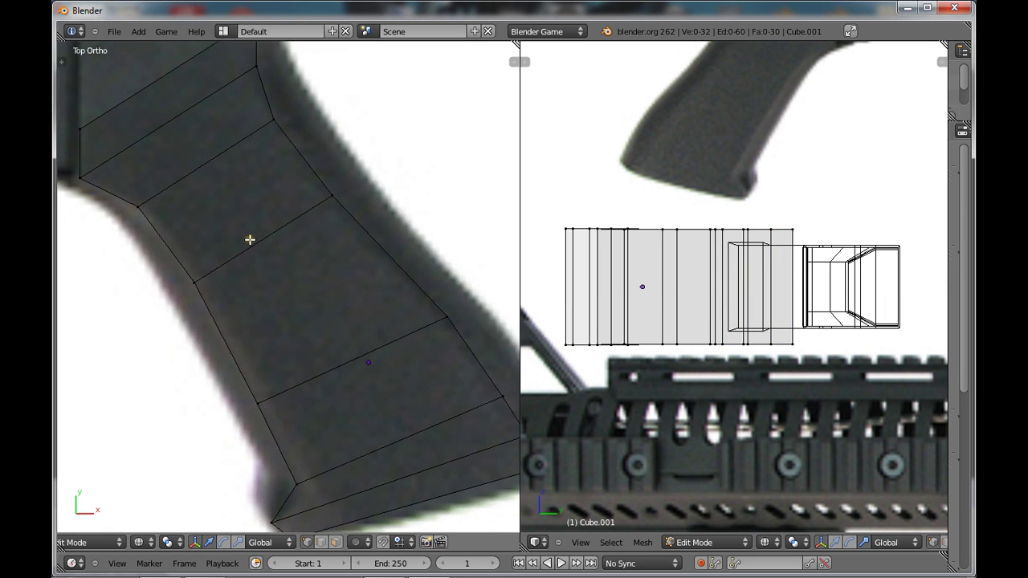
pyautogui.keyDown('ctrl'); pyautogui.scroll(-5, 249, 238); pyautogui.keyUp('ctrl')
pyautogui.keyDown('shift'); pyautogui.scroll(11, 266, 241); pyautogui.keyUp('shift')
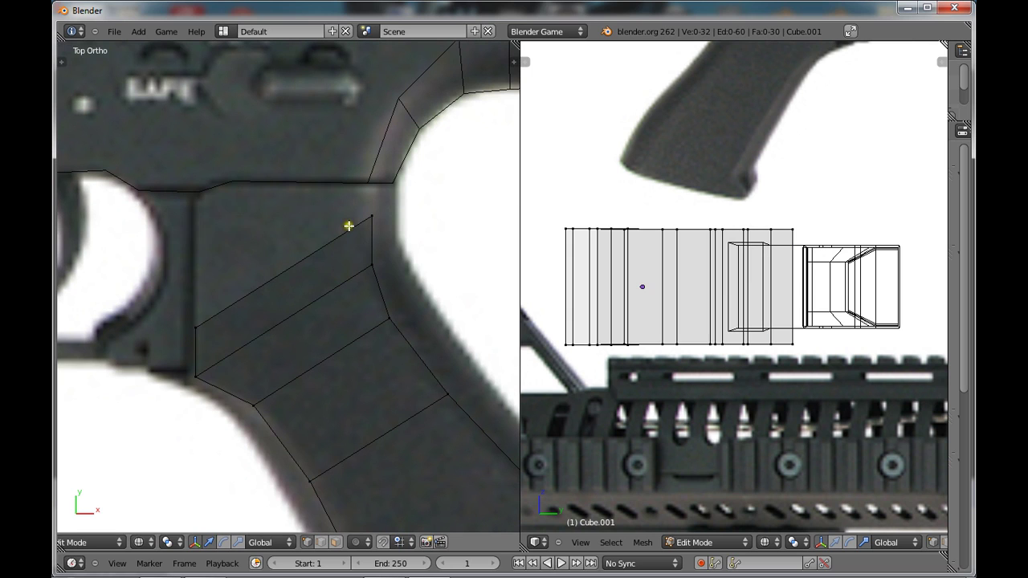
pyautogui.press('c')
pyautogui.click(199, 315)
pyautogui.click(359, 213)
pyautogui.rightClick(355, 219)
pyautogui.press('e')
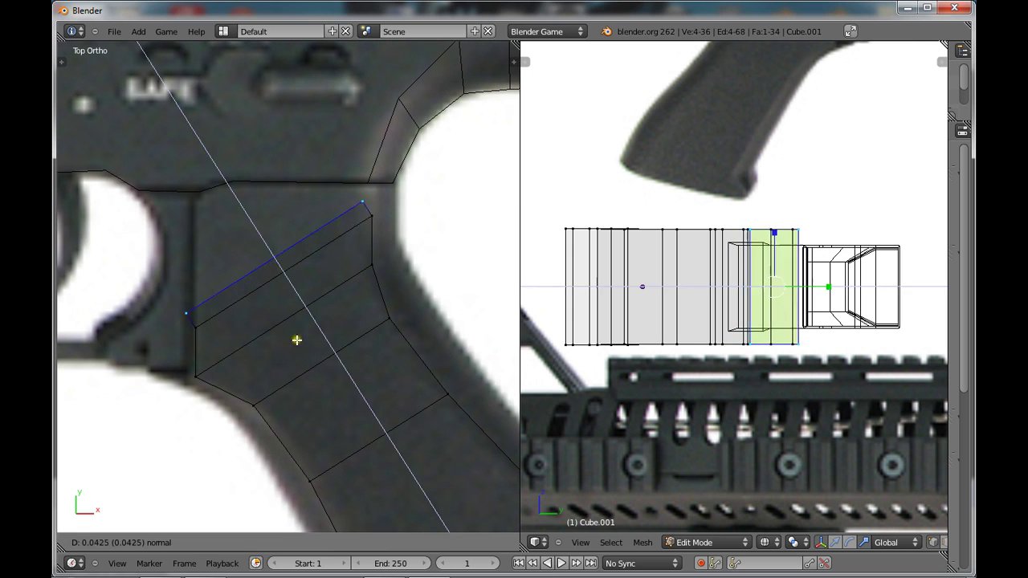
pyautogui.press('y')
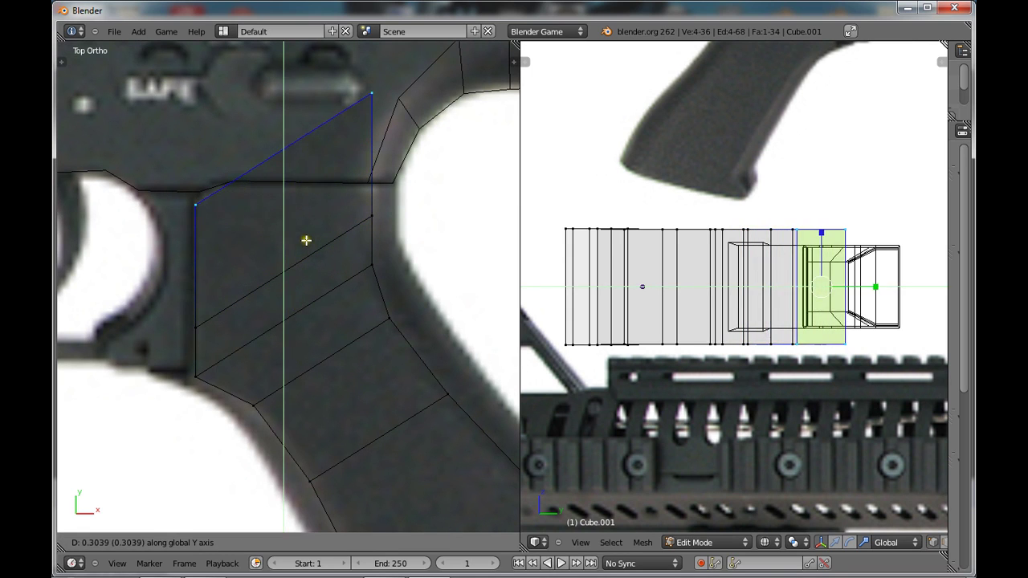
pyautogui.click(307, 238)
# Lower the top section's rear vertices along Y until they are level with its front vertices
pyautogui.press('a')
pyautogui.press('c')
pyautogui.click(362, 96)
pyautogui.rightClick(366, 93)
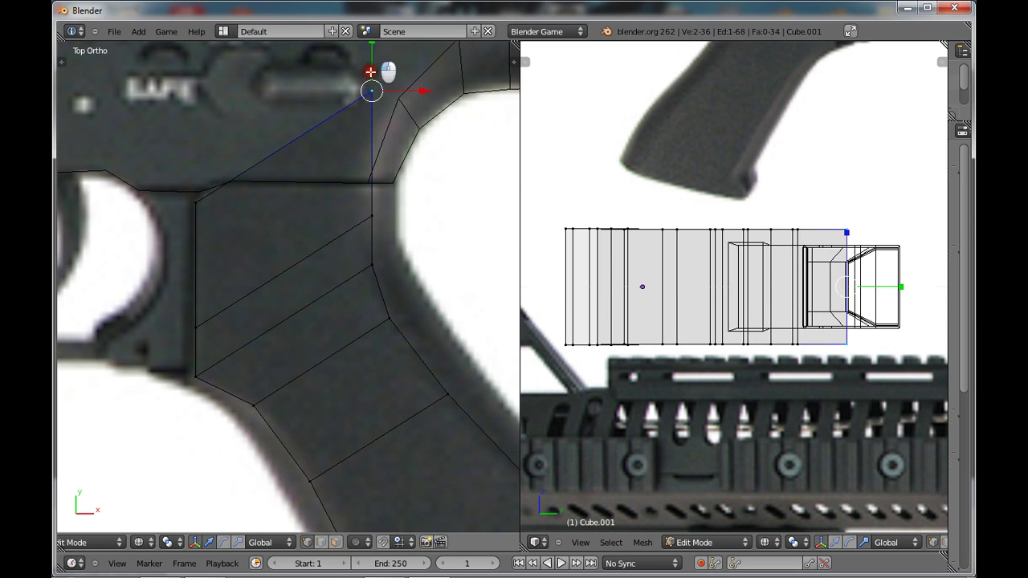
pyautogui.press('g')
pyautogui.press('y')
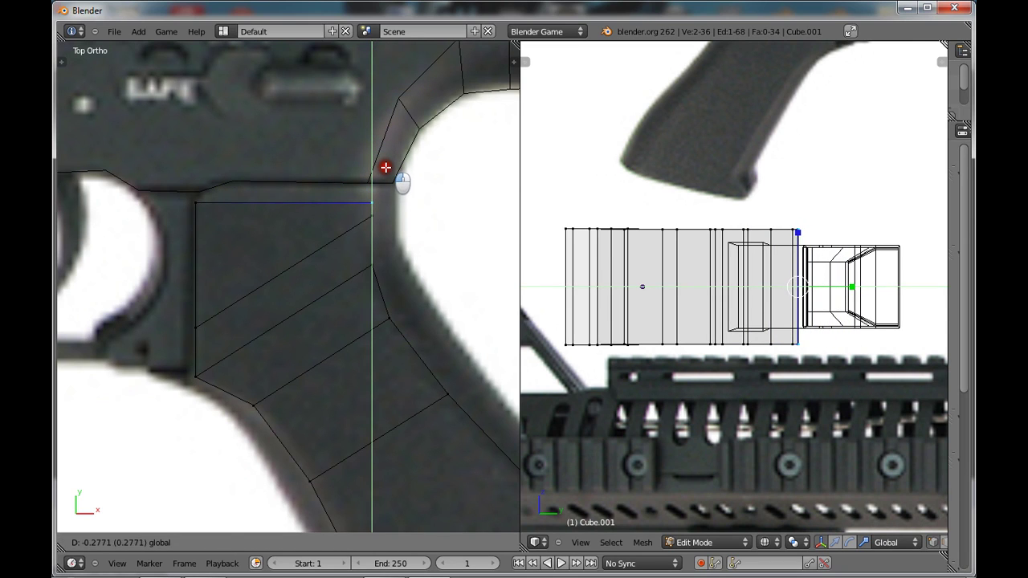
pyautogui.click(386, 167)
# Extrude the levelled top face about 0.06 up to the receiver's lower edge and check it in solid shading
pyautogui.press('c')
pyautogui.click(192, 199)
pyautogui.press('Escape')
pyautogui.press('e')
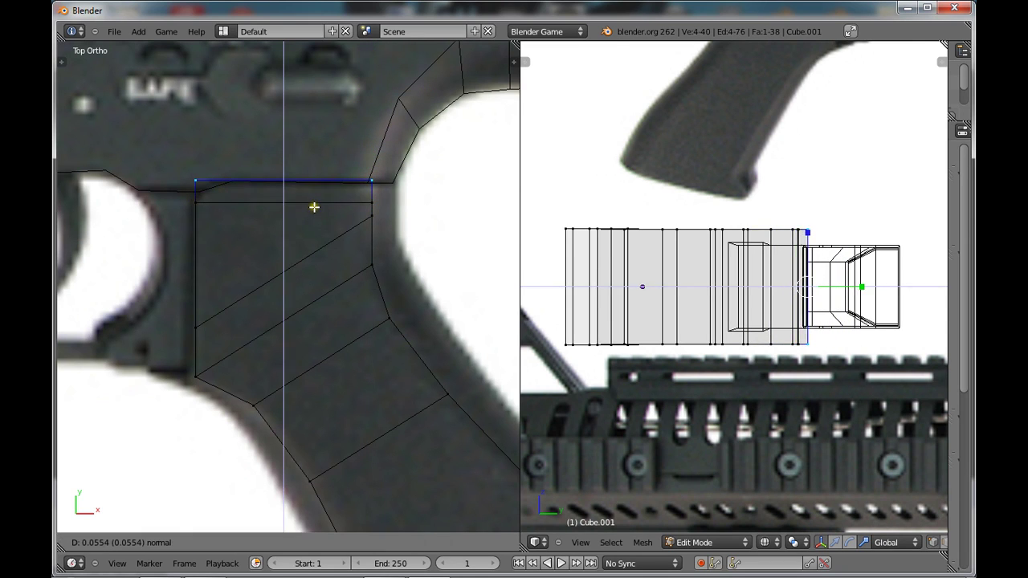
pyautogui.click(314, 208)
pyautogui.press('a')
pyautogui.press('z')
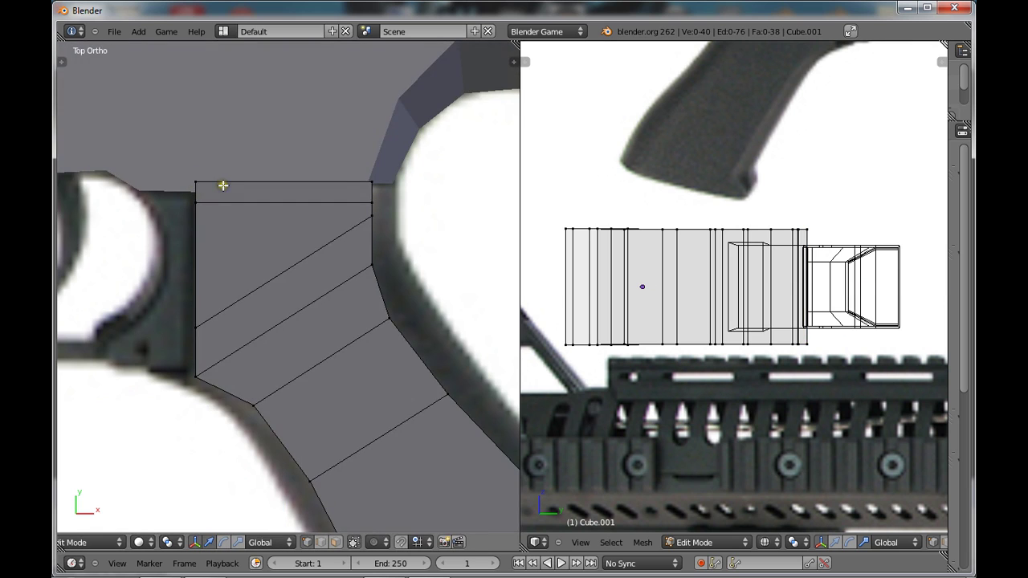
pyautogui.press('z')
# Move the uppermost front vertices backward along X to bevel the corner beneath the receiver
pyautogui.rightClick(191, 172)
pyautogui.press('g')
pyautogui.press('x')
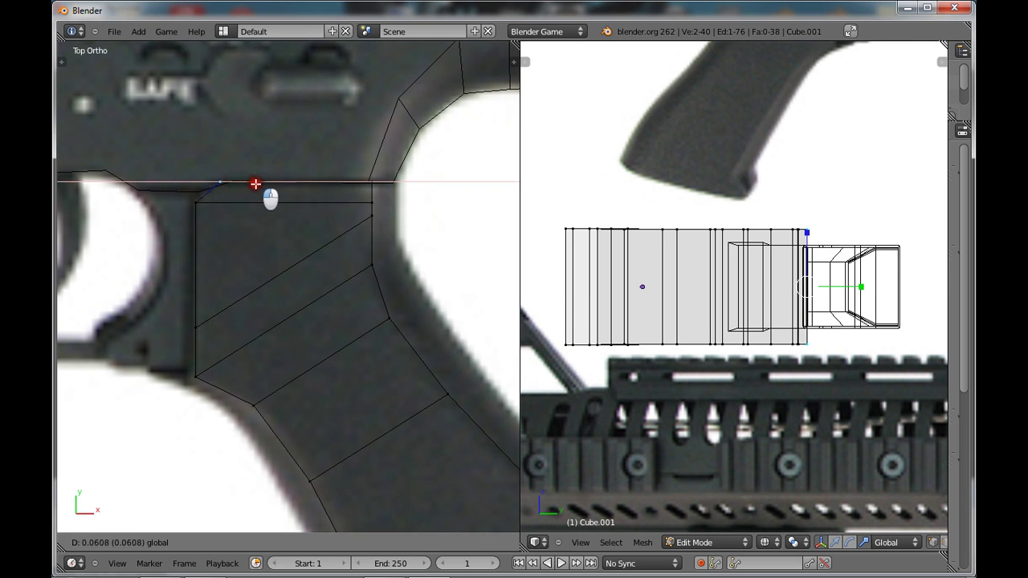
pyautogui.click(245, 186)
pyautogui.scroll(-3, 344, 211)
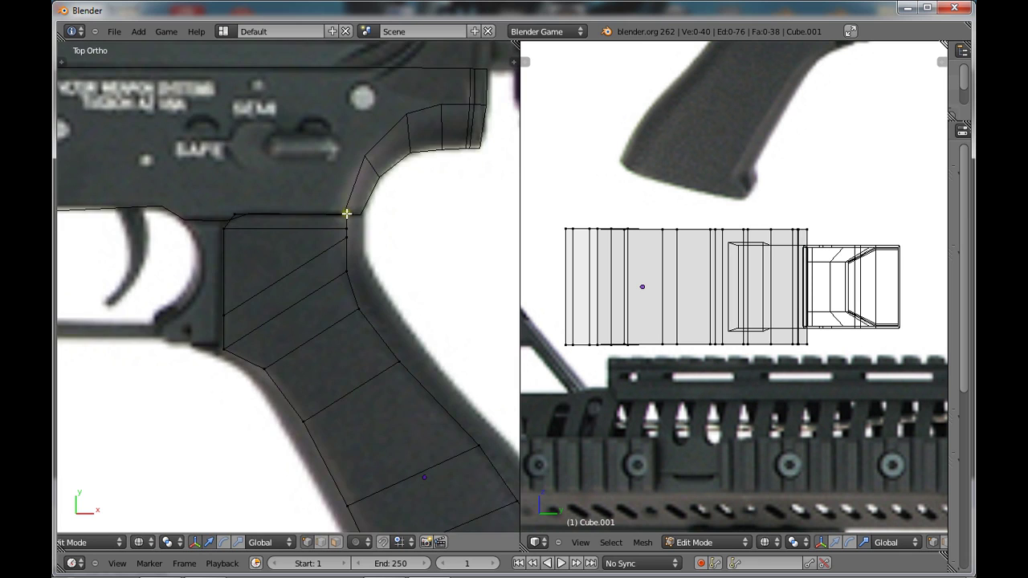
# Select the grip's rear faces, extrude them about 0.09 outward to the back outline, and scale them down slightly
pyautogui.press('a')
pyautogui.moveTo(462, 452)
pyautogui.mouseDown()
pyautogui.moveTo(361, 332)
pyautogui.moveTo(332, 234)
pyautogui.mouseUp()
pyautogui.rightClick(331, 235)
pyautogui.press('e')
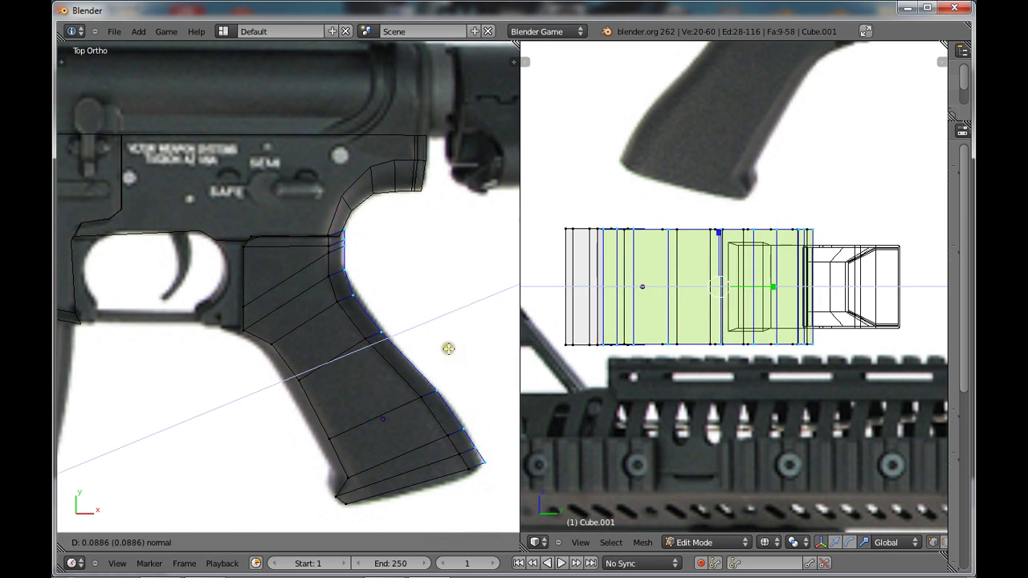
pyautogui.click(446, 345)
pyautogui.press('s')
pyautogui.click(460, 347)
# Move the extruded strip's lowest rear vertices down along Y and outward along X to the grip's bottom rear corner
pyautogui.scroll(1, 470, 408)
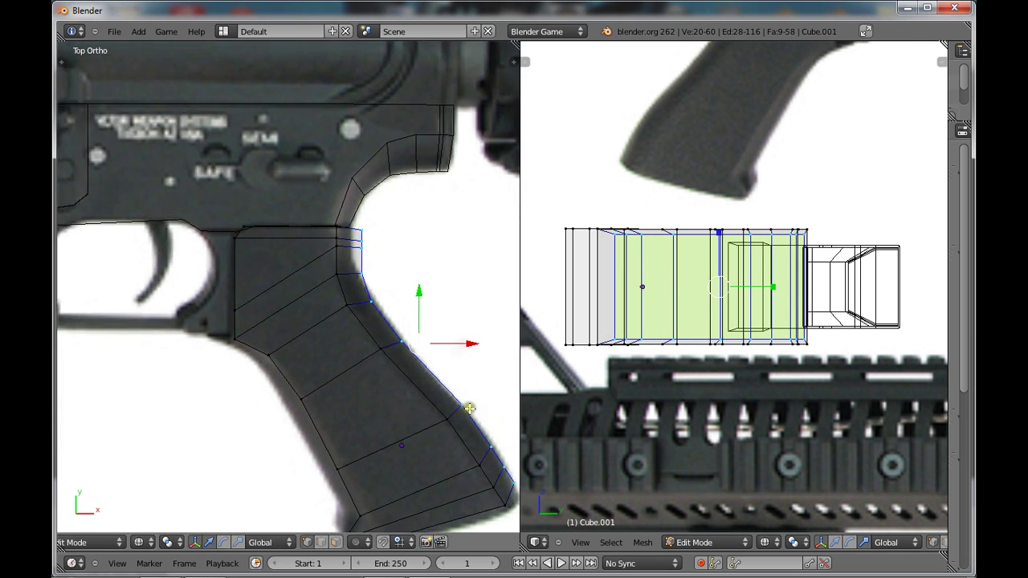
pyautogui.keyDown('ctrl'); pyautogui.scroll(8, 427, 394); pyautogui.keyUp('ctrl')
pyautogui.keyDown('shift'); pyautogui.scroll(4, 382, 397); pyautogui.keyUp('shift')
pyautogui.keyDown('shift'); pyautogui.scroll(-9, 367, 411); pyautogui.keyUp('shift')
pyautogui.scroll(3, 366, 410)
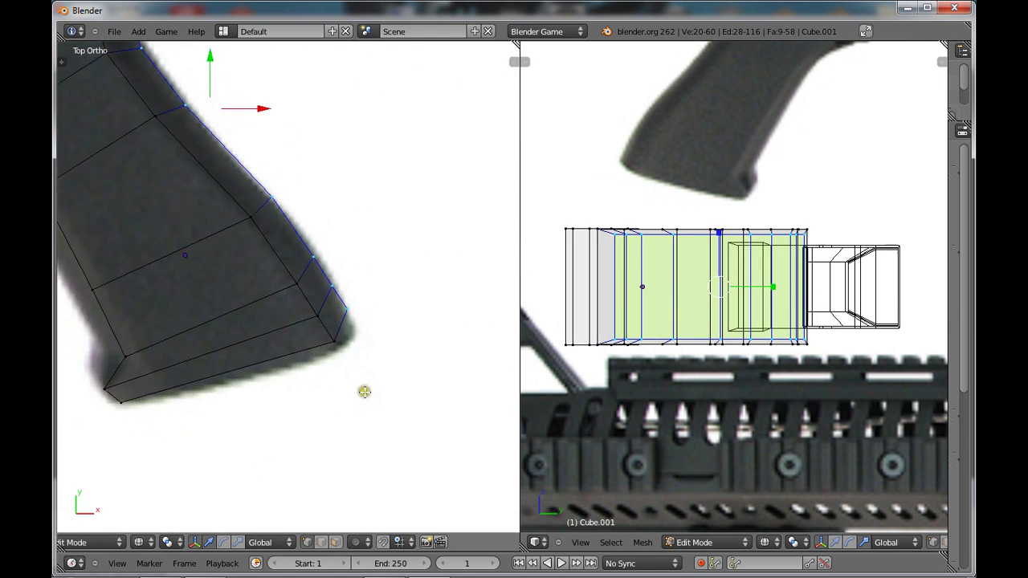
pyautogui.press('a')
pyautogui.press('g')
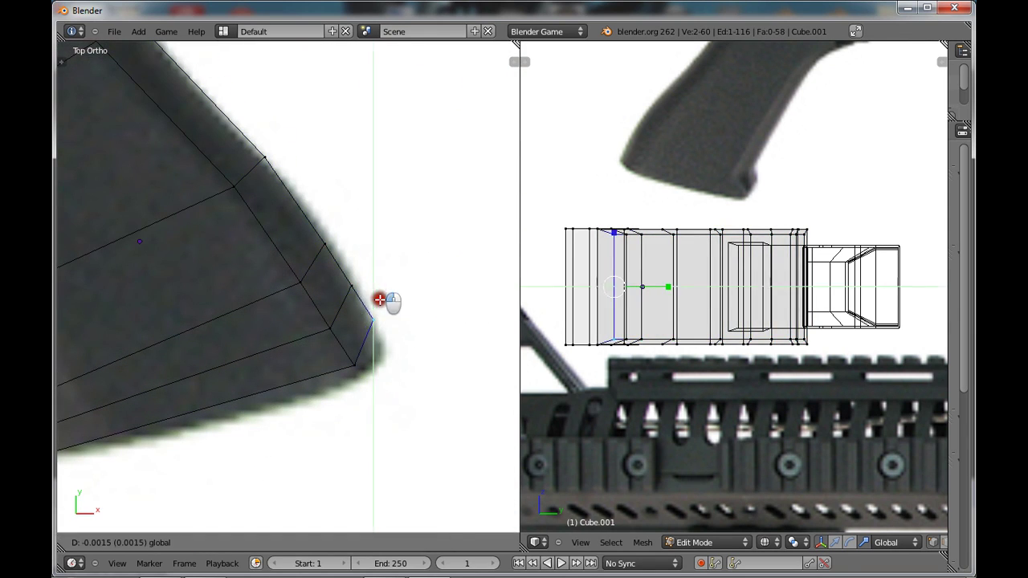
pyautogui.click(401, 339)
pyautogui.press('g')
pyautogui.press('x')
pyautogui.click(417, 349)
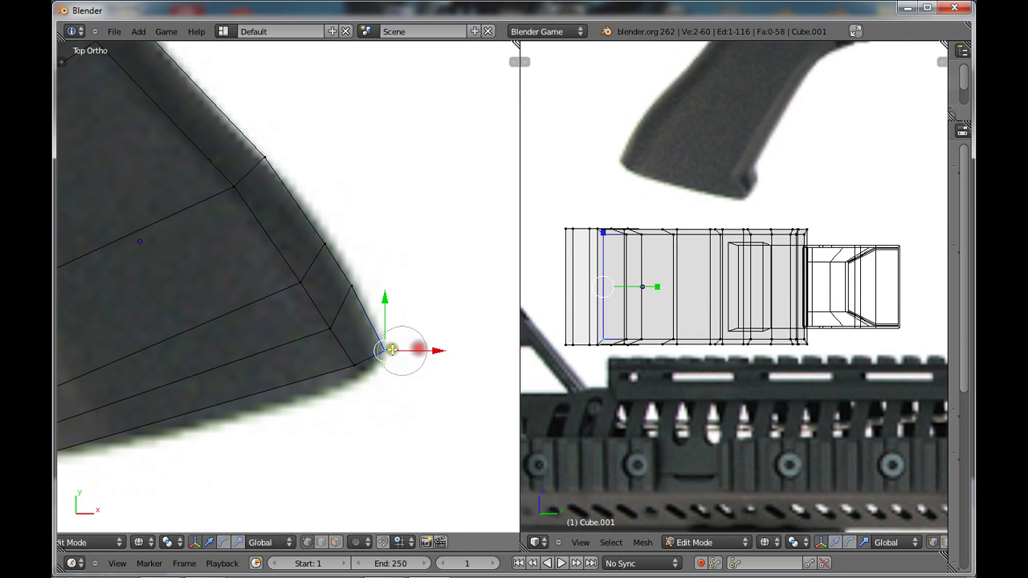
# Nudge the next rear vertices above the corner outward along X and raise the pair above them slightly along Y
pyautogui.press('a')
pyautogui.click(366, 289)
pyautogui.moveTo(377, 284); pyautogui.dragTo(378, 285)
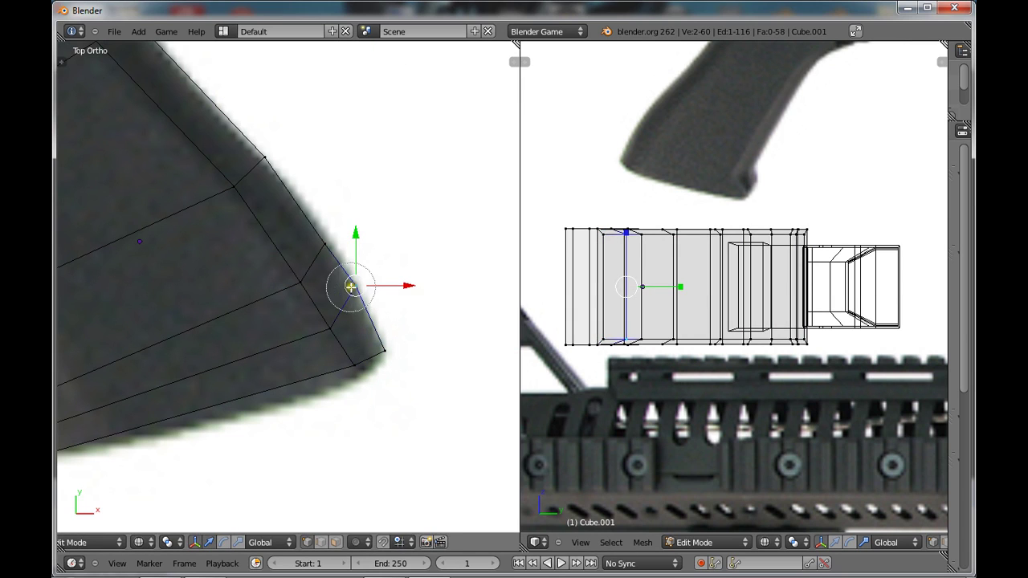
pyautogui.rightClick(325, 243)
pyautogui.press('g')
pyautogui.press('y')
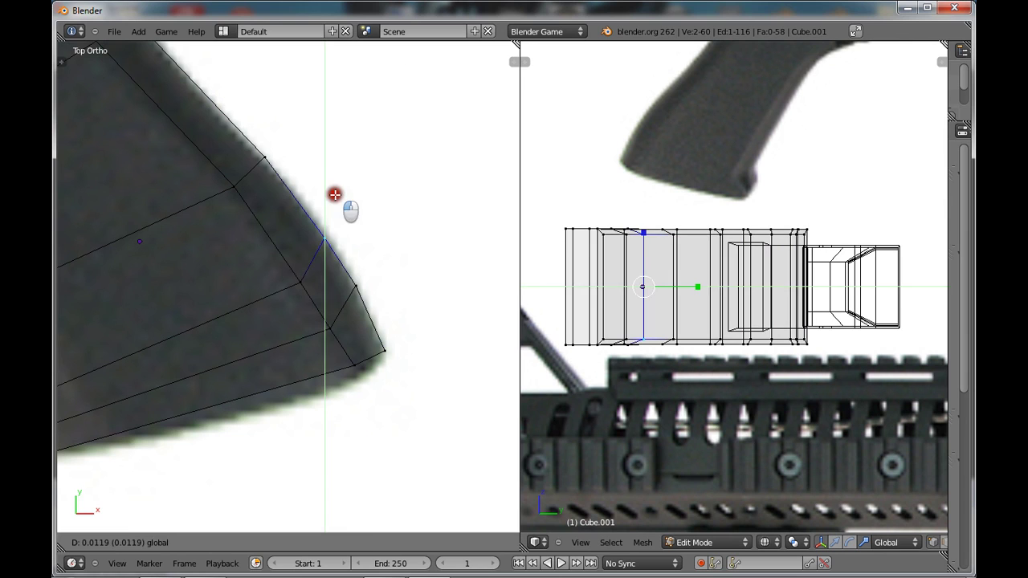
pyautogui.click(334, 194)
# Lower the fourth pair of rear vertices from the bottom slightly along Y onto the grip's outline
pyautogui.press('a')
pyautogui.rightClick(273, 152)
pyautogui.press('g')
pyautogui.press('y')
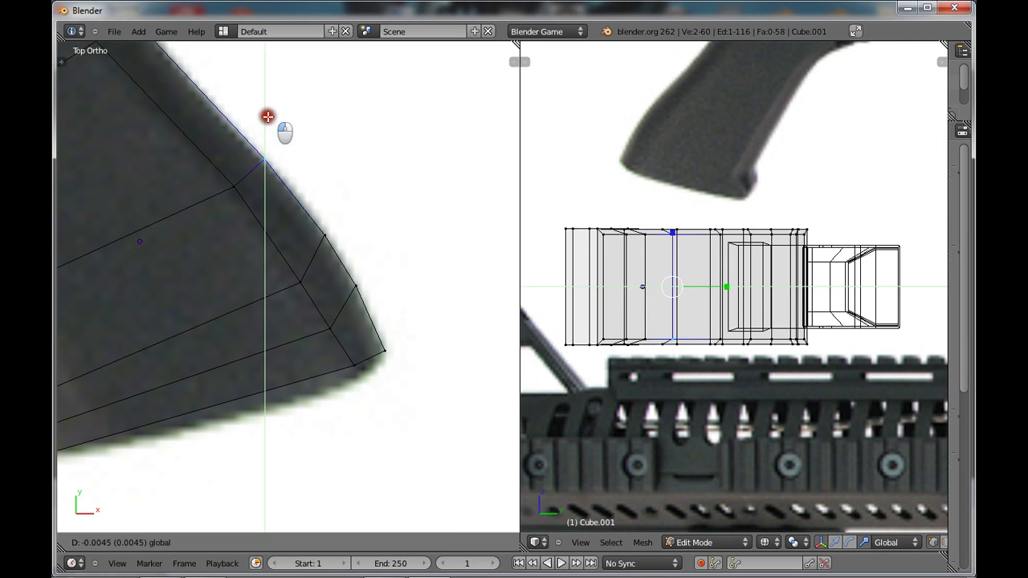
pyautogui.click(268, 116)
pyautogui.press('c')
pyautogui.middleClick(272, 160)
pyautogui.rightClick(287, 172)
# Move the strip's rear vertices at the start of the upper curve forward along X onto the grip's outline
pyautogui.keyDown('ctrl'); pyautogui.scroll(3, 378, 270); pyautogui.keyUp('ctrl')
pyautogui.keyDown('ctrl'); pyautogui.scroll(-4, 351, 285); pyautogui.keyUp('ctrl')
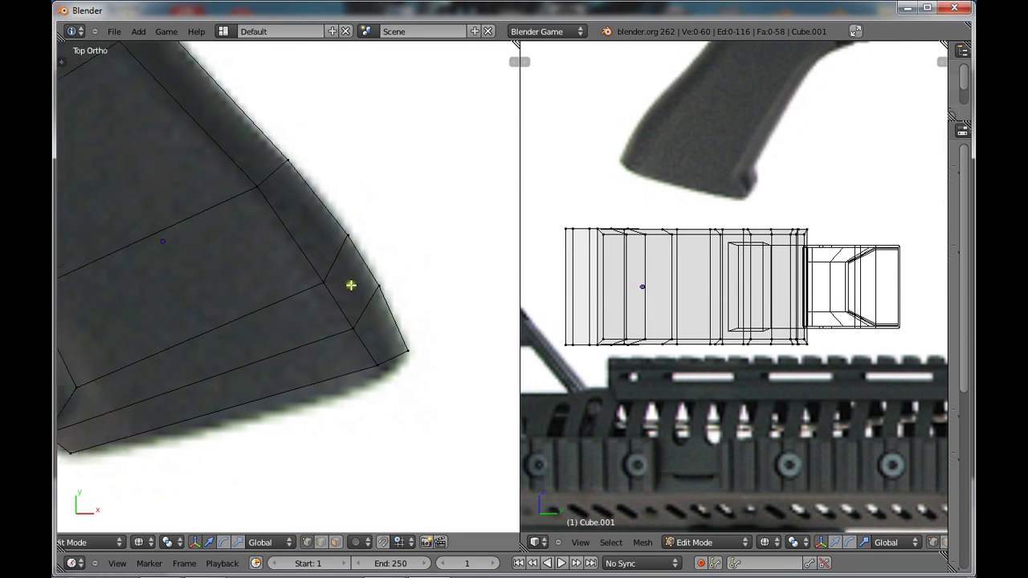
pyautogui.keyDown('ctrl'); pyautogui.scroll(-11, 351, 285); pyautogui.keyUp('ctrl')
pyautogui.keyDown('shift'); pyautogui.scroll(17, 326, 303); pyautogui.keyUp('shift')
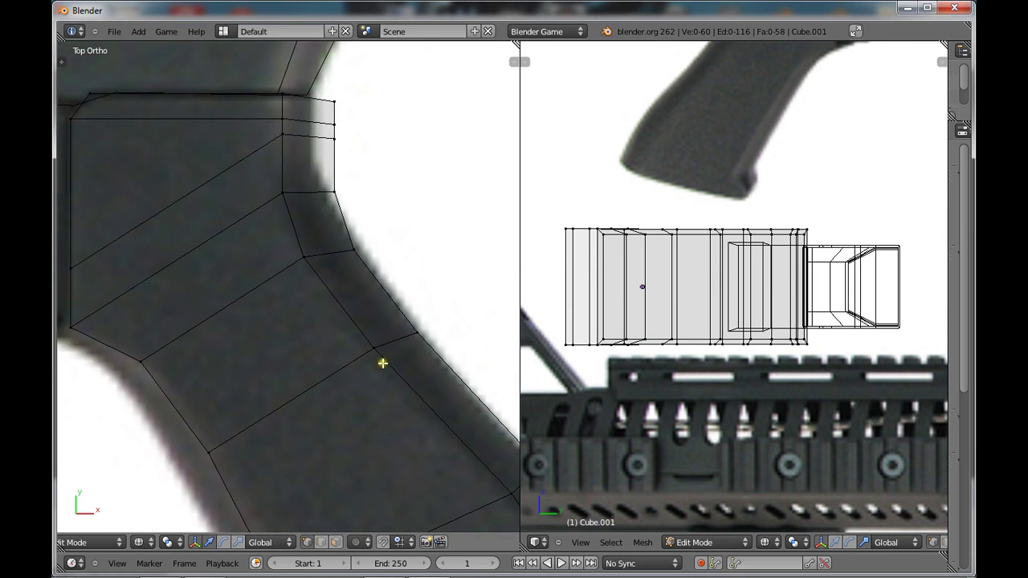
pyautogui.keyDown('shift'); pyautogui.scroll(4, 383, 362); pyautogui.keyUp('shift')
pyautogui.scroll(2, 367, 340)
pyautogui.press('c')
pyautogui.click(368, 240)
pyautogui.rightClick(366, 239)
pyautogui.moveTo(387, 253); pyautogui.dragTo(384, 252)
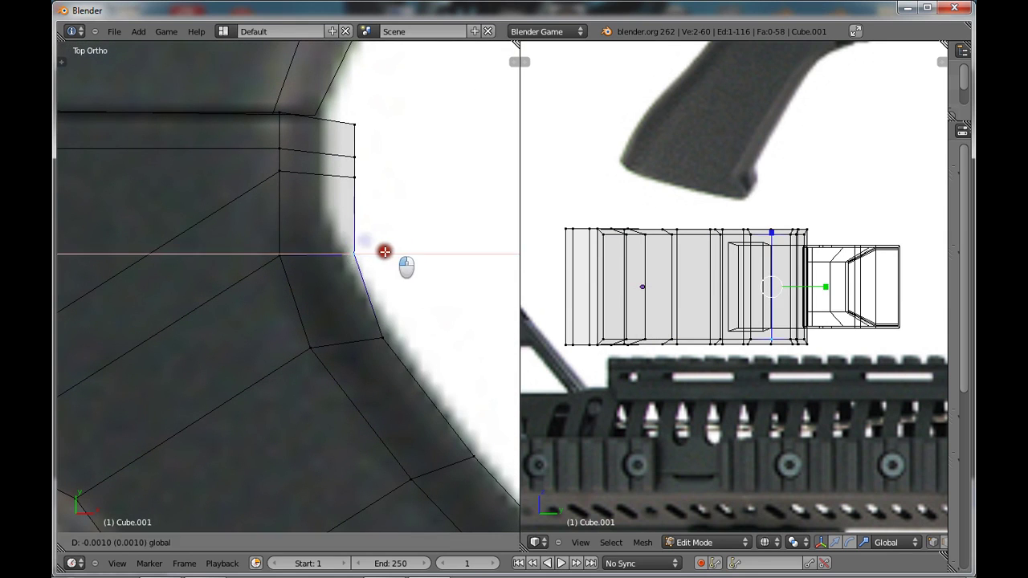
pyautogui.click(336, 249)
# Move the strip's remaining upper rear vertices forward along X to match the outline up to the receiver
pyautogui.press('a')
pyautogui.press('c')
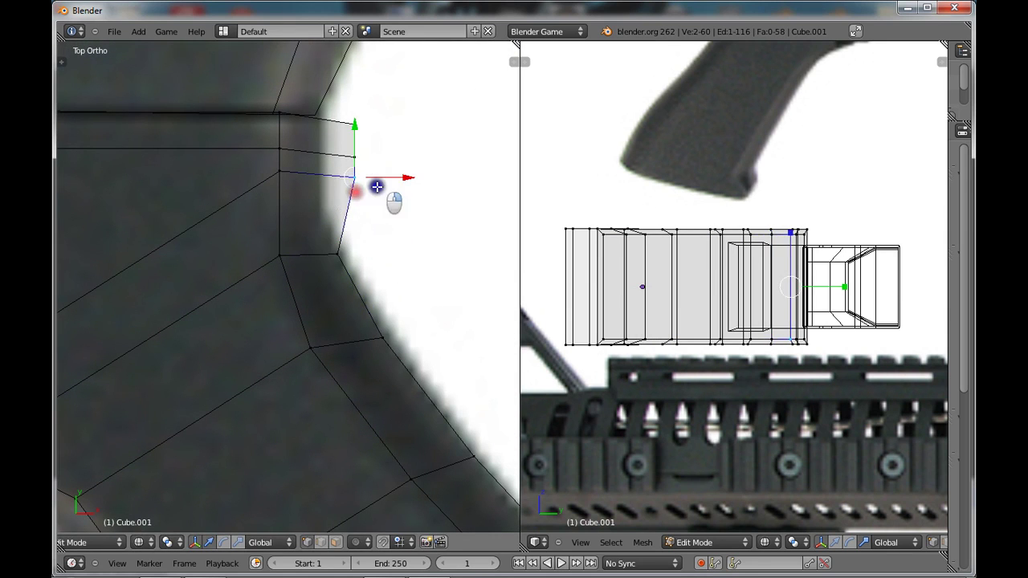
pyautogui.moveTo(384, 178); pyautogui.dragTo(323, 179)
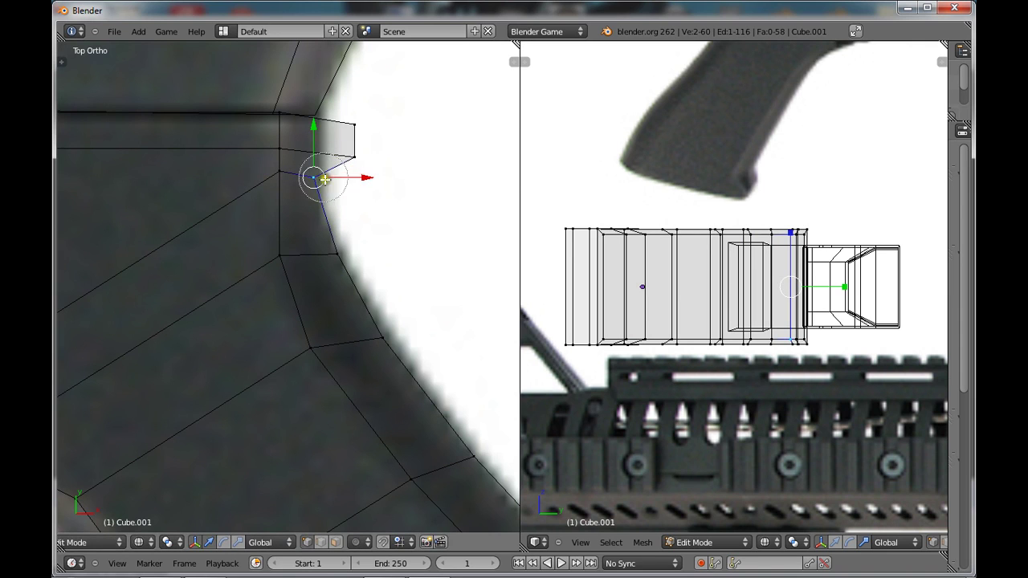
pyautogui.click(376, 157)
pyautogui.rightClick(380, 155)
pyautogui.moveTo(396, 156)
pyautogui.mouseDown()
pyautogui.moveTo(356, 142)
pyautogui.moveTo(355, 119)
pyautogui.moveTo(343, 117)
pyautogui.moveTo(319, 74)
pyautogui.mouseUp()
pyautogui.rightClick(363, 128)
pyautogui.press('a')
# Switch to Object Mode and inspect the grip in solid shading from an angled view
pyautogui.press('Tab')
pyautogui.scroll(-3, 365, 214)
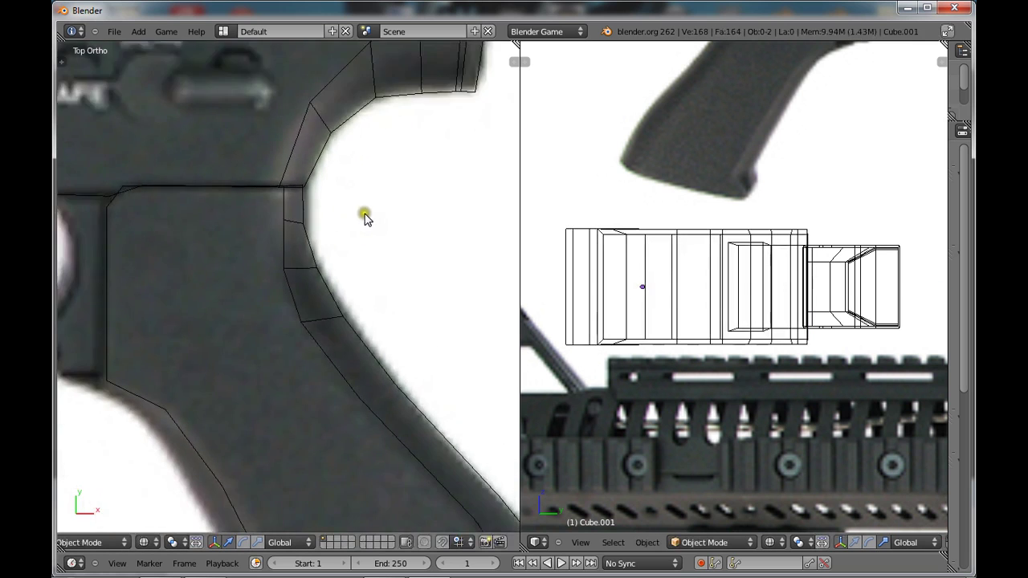
pyautogui.press('z')
pyautogui.moveTo(310, 281)
pyautogui.mouseDown(button='middle')
pyautogui.moveTo(321, 220)
pyautogui.moveTo(418, 202)
pyautogui.moveTo(466, 234)
pyautogui.moveTo(450, 193)
pyautogui.mouseUp(button='middle')
pyautogui.scroll(-2, 376, 224)
# Scale the pistol grip along Z until it is slightly thinner than the receiver
pyautogui.rightClick(377, 225)
pyautogui.moveTo(380, 277); pyautogui.dragTo(260, 333, button='middle')
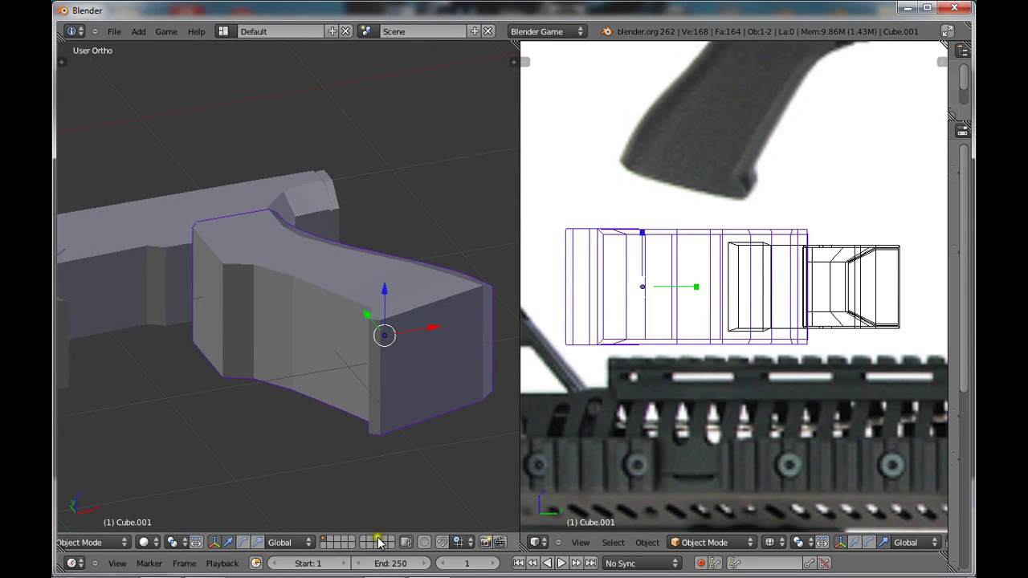
pyautogui.press('s')
pyautogui.press('z')
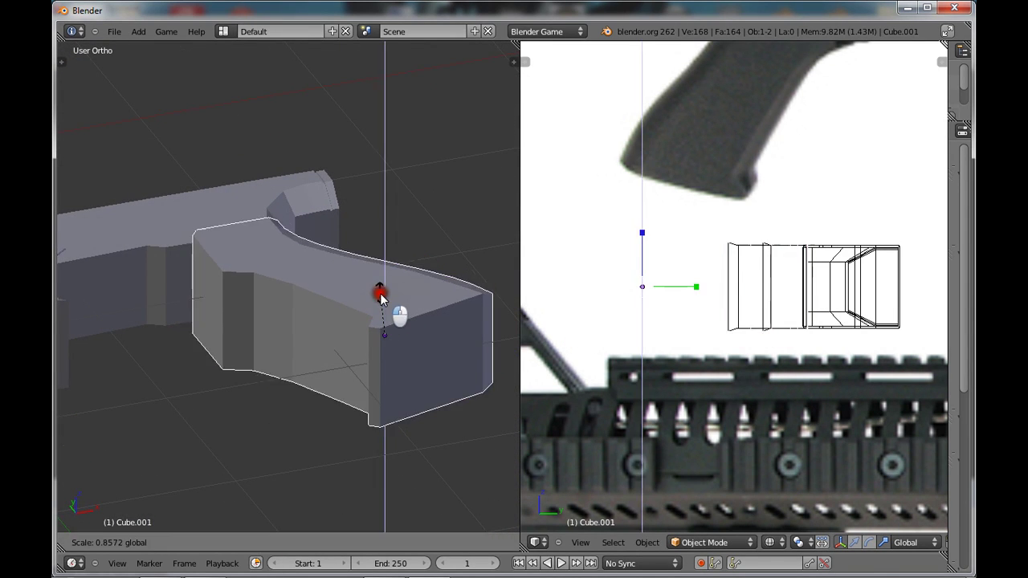
pyautogui.click(378, 303)
pyautogui.moveTo(377, 306); pyautogui.dragTo(201, 401, button='middle')
pyautogui.scroll(6, 113, 544)
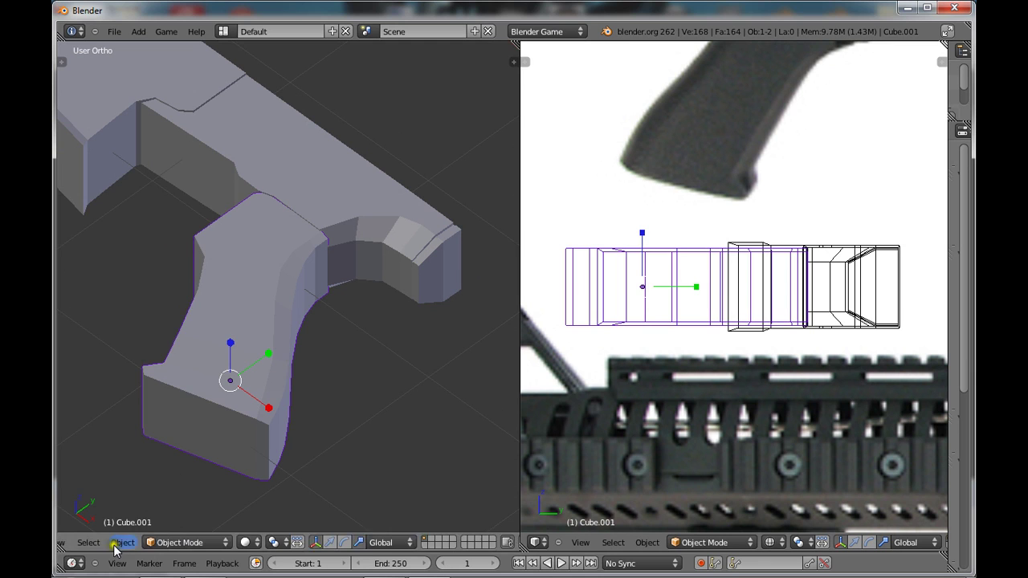
# In top view, select the grip's front faces in Edit Mode and extrude them forward by about 0.04
pyautogui.click(84, 543)
pyautogui.click(116, 481)
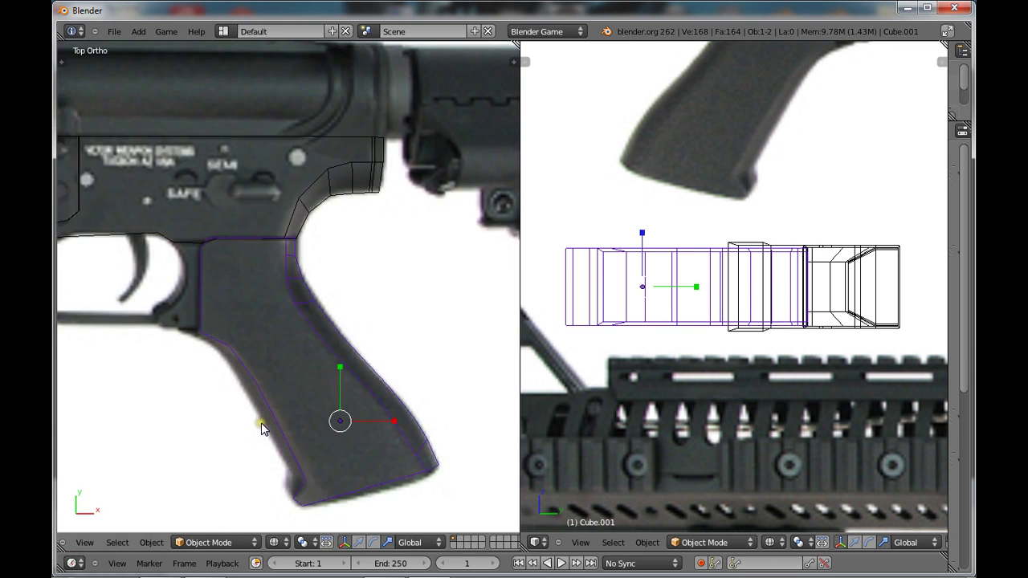
pyautogui.scroll(5, 261, 423)
pyautogui.press('Tab')
pyautogui.scroll(-1, 265, 432)
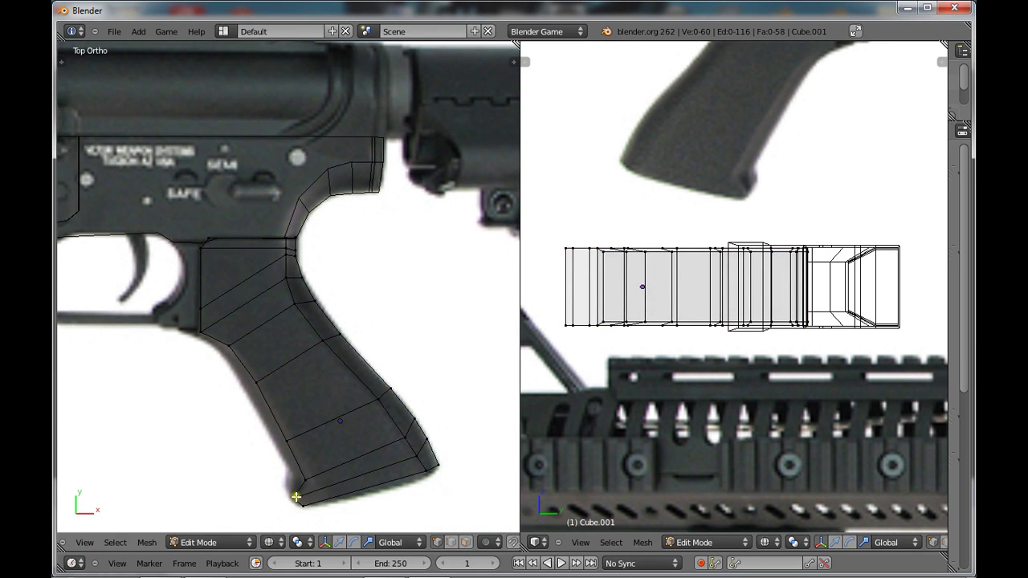
pyautogui.moveTo(283, 480); pyautogui.dragTo(247, 354)
pyautogui.rightClick(247, 354)
pyautogui.press('e')
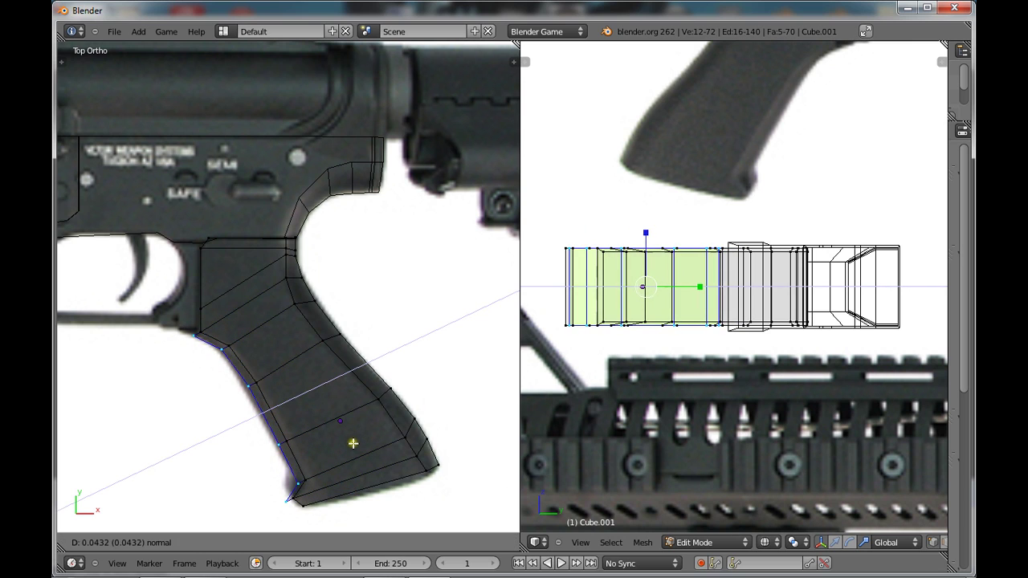
pyautogui.click(354, 443)
# Scale the extruded front faces uniformly to about 0.94
pyautogui.press('s')
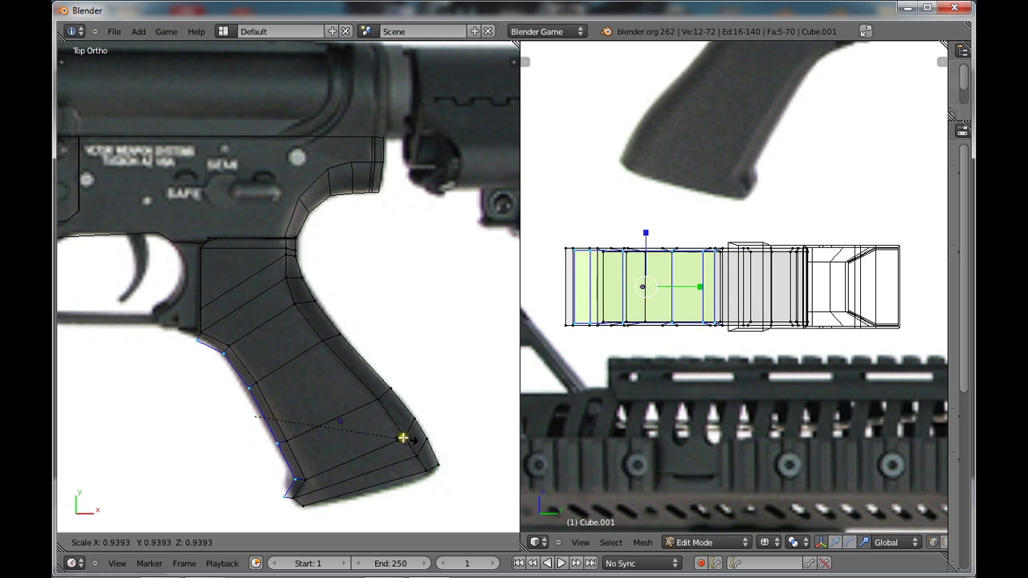
pyautogui.click(402, 438)
pyautogui.click(342, 544)
pyautogui.keyDown('ctrl'); pyautogui.scroll(3, 343, 469); pyautogui.keyUp('ctrl')
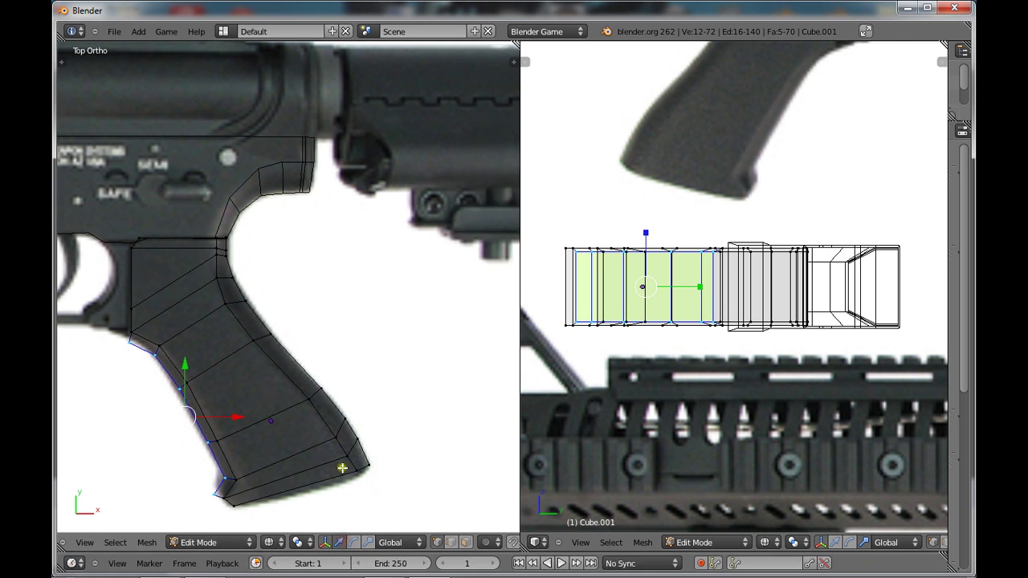
pyautogui.keyDown('ctrl'); pyautogui.scroll(-4, 334, 452); pyautogui.keyUp('ctrl')
pyautogui.scroll(4, 332, 449)
# Move the front strip's lowest pair of vertices onto the outline of the grip's bottom lip
pyautogui.press('a')
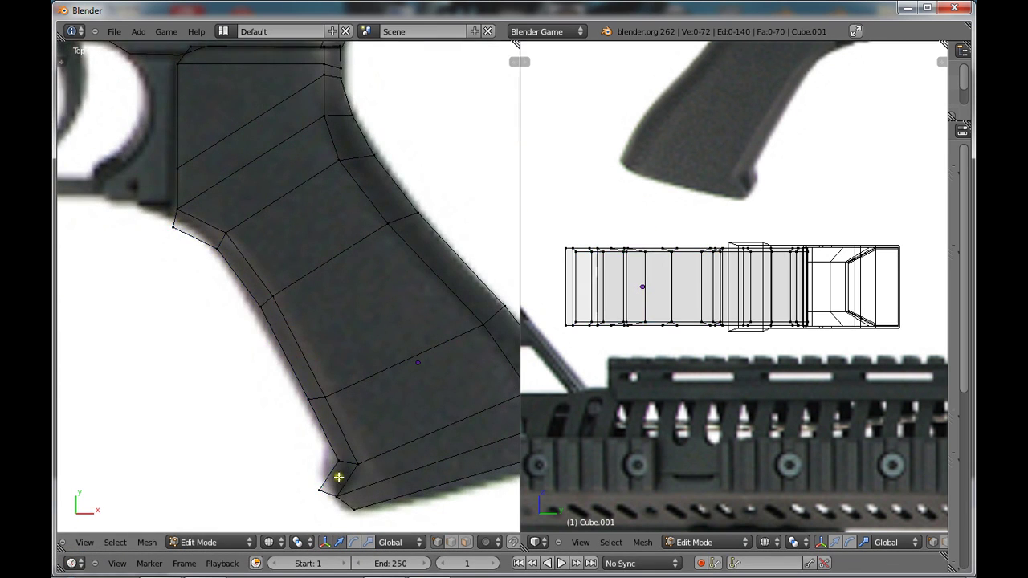
pyautogui.moveTo(320, 448); pyautogui.dragTo(323, 434)
pyautogui.moveTo(351, 476); pyautogui.dragTo(355, 477)
pyautogui.press('a')
# Move the front strip's second pair of vertices from the bottom forward along X and slightly up onto the lip's outline
pyautogui.press('c')
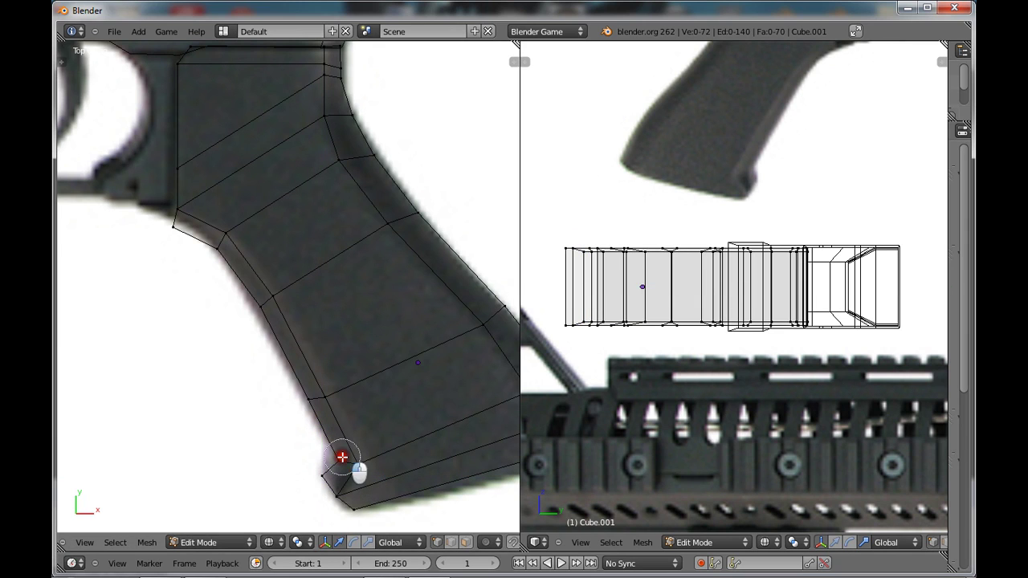
pyautogui.press('g')
pyautogui.press('x')
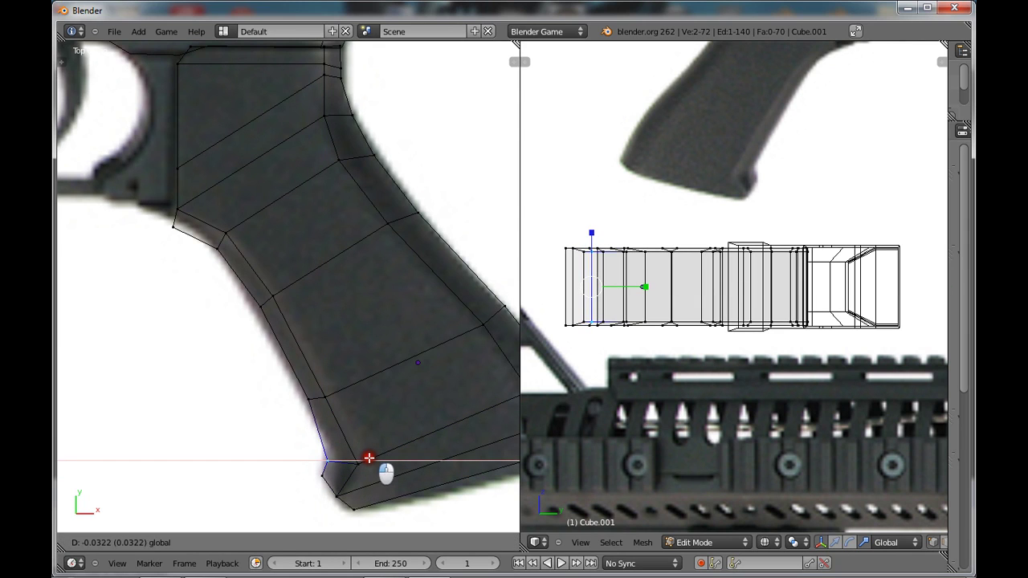
pyautogui.moveTo(368, 457); pyautogui.dragTo(367, 457)
pyautogui.moveTo(326, 420); pyautogui.dragTo(326, 413)
pyautogui.press('a')
# Move the front strip's third pair of vertices from the bottom forward along X onto the grip's outline
pyautogui.press('c')
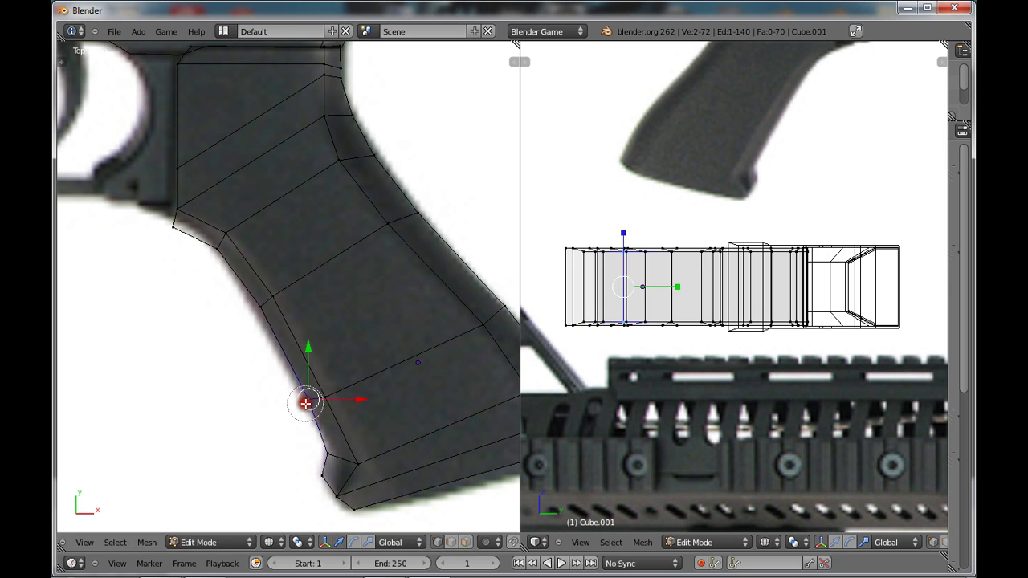
pyautogui.press('g')
pyautogui.press('x')
pyautogui.click(303, 399)
pyautogui.press('a')
# Move the front strip's fourth pair forward along X, and adjust the topmost pair along Y at the grip's upper corner
pyautogui.press('c')
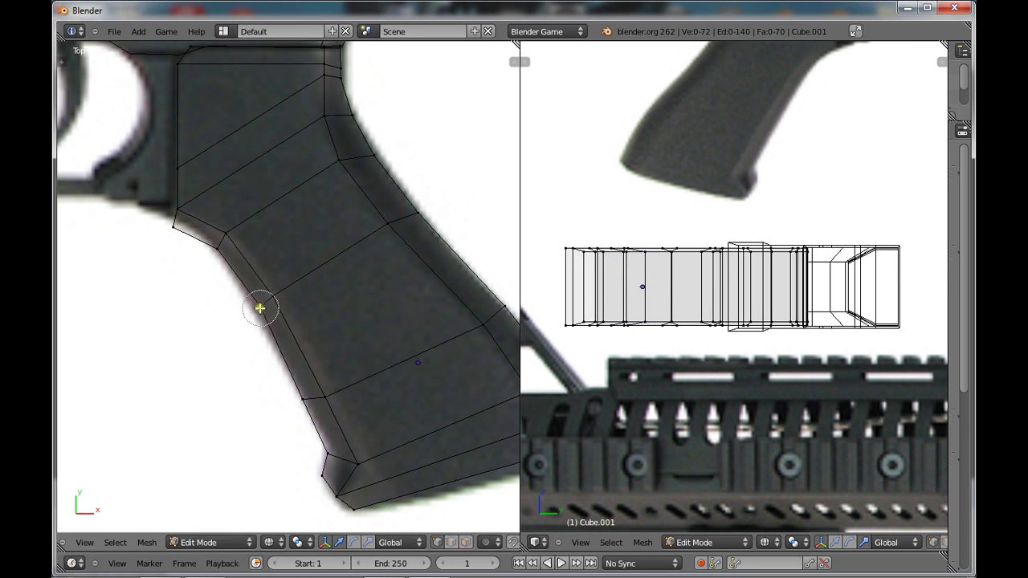
pyautogui.rightClick(260, 307)
pyautogui.moveTo(300, 306); pyautogui.dragTo(290, 307)
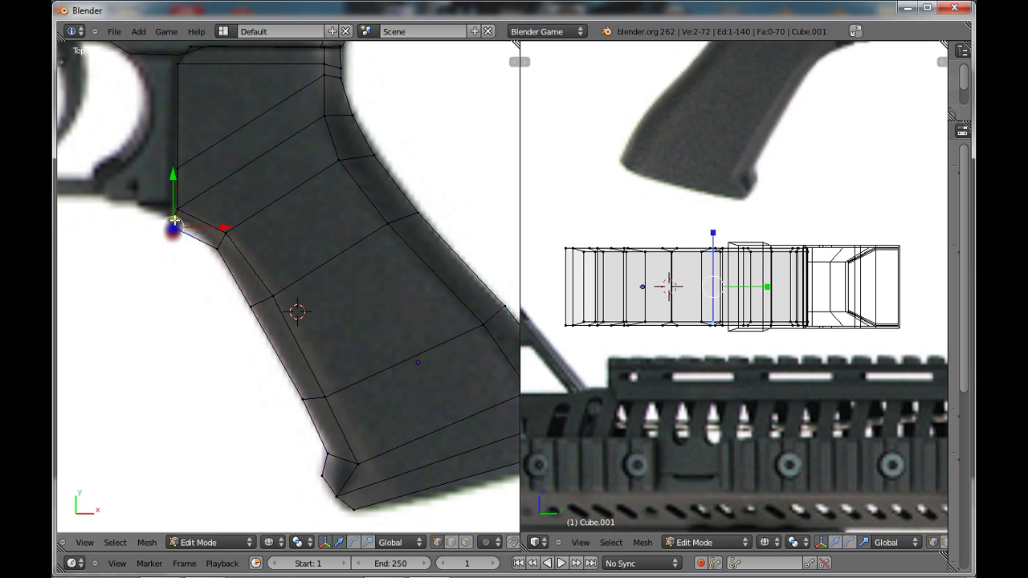
pyautogui.moveTo(174, 192)
pyautogui.mouseDown()
pyautogui.moveTo(174, 183)
pyautogui.moveTo(215, 209)
pyautogui.mouseUp()
pyautogui.press('a')
# Inspect the extruded front strip and the grip's back in solid shading from angled views
pyautogui.scroll(-4, 265, 282)
pyautogui.press('z')
pyautogui.scroll(-1, 312, 346)
pyautogui.press('Tab')
pyautogui.moveTo(313, 352); pyautogui.dragTo(447, 262, button='middle')
pyautogui.press('Tab')
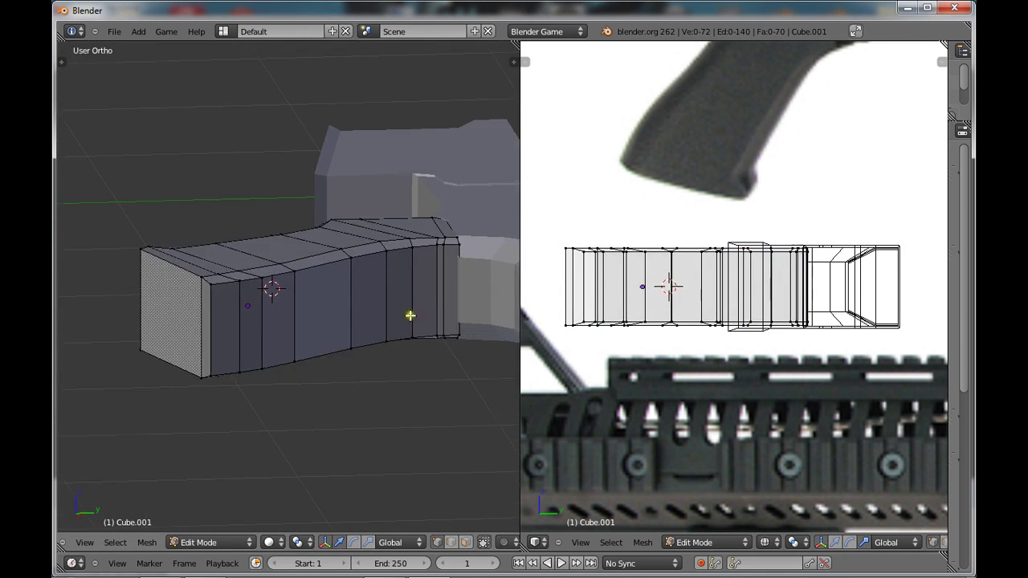
pyautogui.moveTo(408, 316); pyautogui.dragTo(184, 509, button='middle')
# Select the grip's rear faces and scale them along Z to about 0.83, tapering the back edges
pyautogui.click(84, 542)
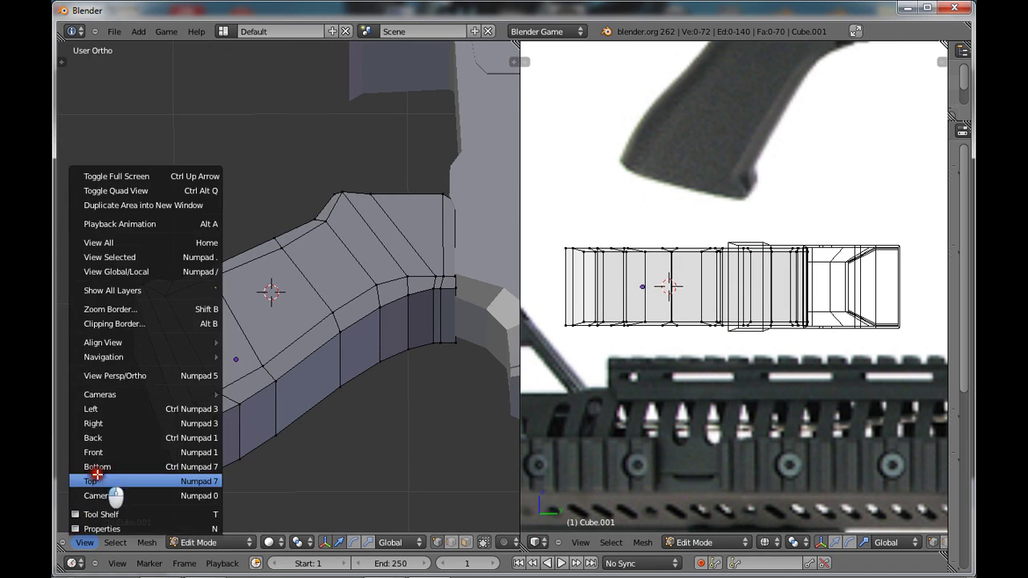
pyautogui.click(104, 481)
pyautogui.moveTo(466, 387)
pyautogui.mouseDown()
pyautogui.moveTo(410, 286)
pyautogui.moveTo(349, 225)
pyautogui.moveTo(325, 167)
pyautogui.mouseUp()
pyautogui.moveTo(367, 272); pyautogui.dragTo(240, 305, button='middle')
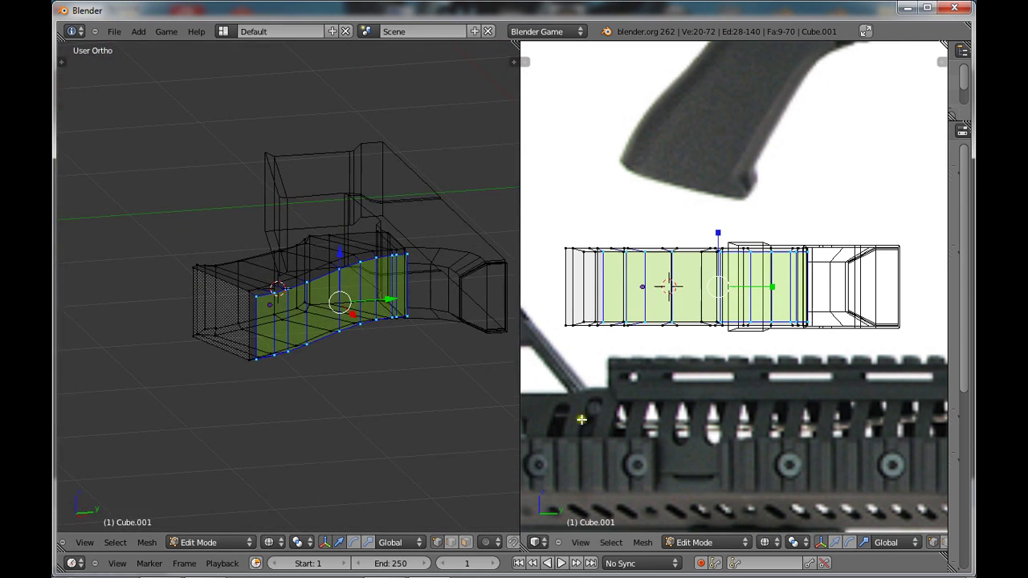
pyautogui.scroll(3, 683, 234)
pyautogui.press('z')
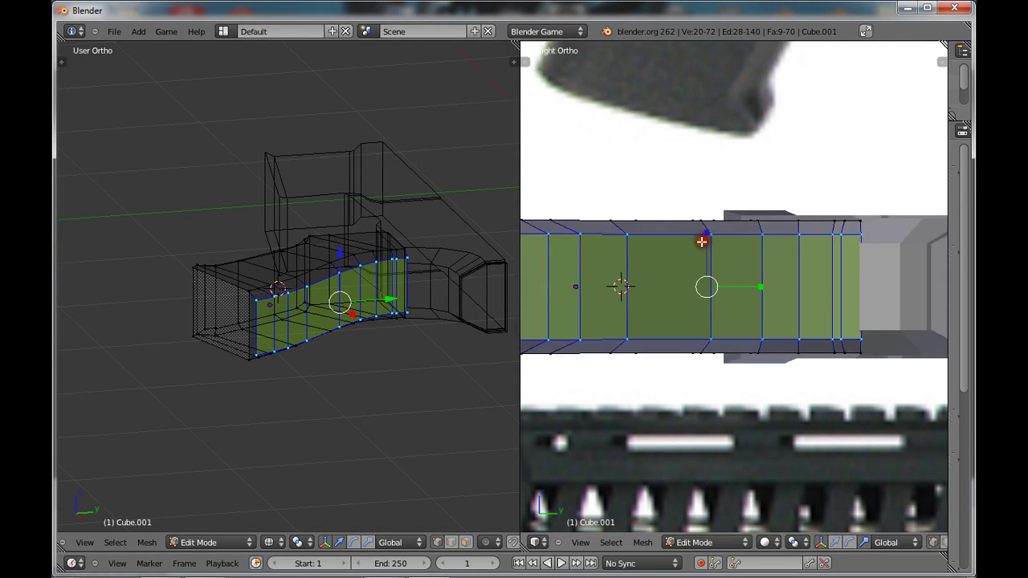
pyautogui.press('z')
pyautogui.press('z')
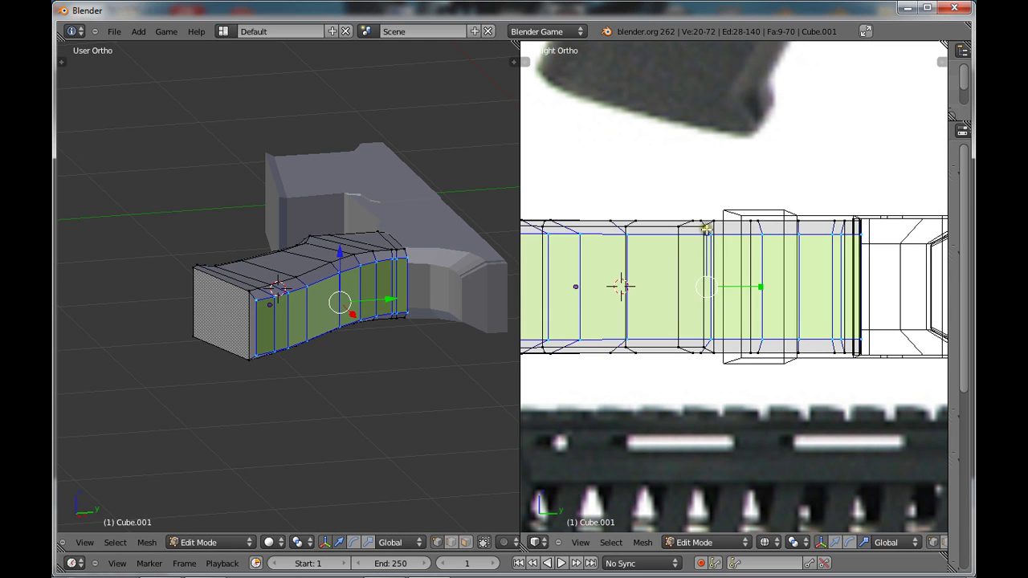
pyautogui.press('s')
pyautogui.press('z')
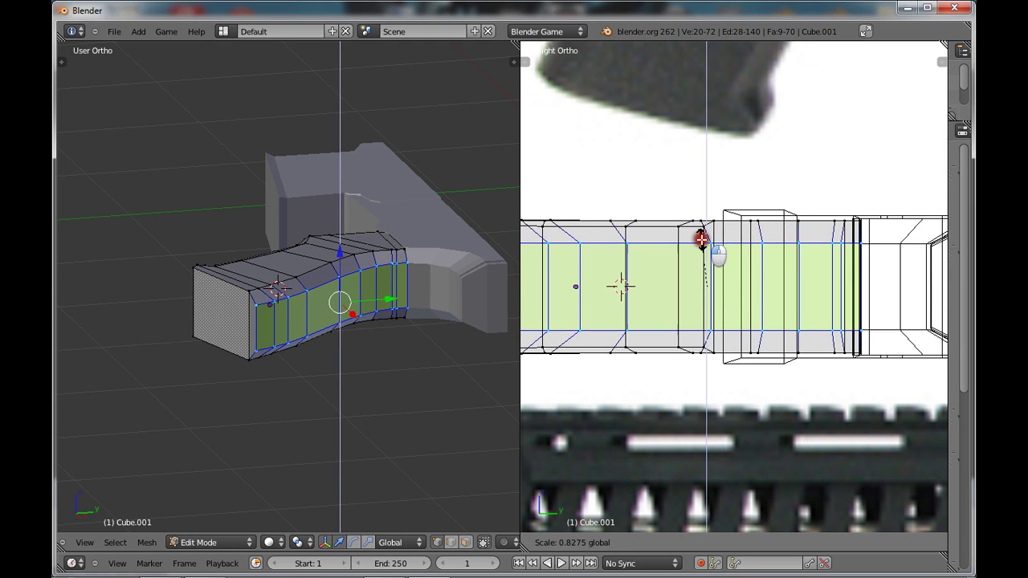
pyautogui.click(701, 238)
# Return to Object Mode and inspect the tapered grip from angled views
pyautogui.press('a')
pyautogui.press('Tab')
pyautogui.moveTo(404, 349); pyautogui.dragTo(392, 365, button='middle')
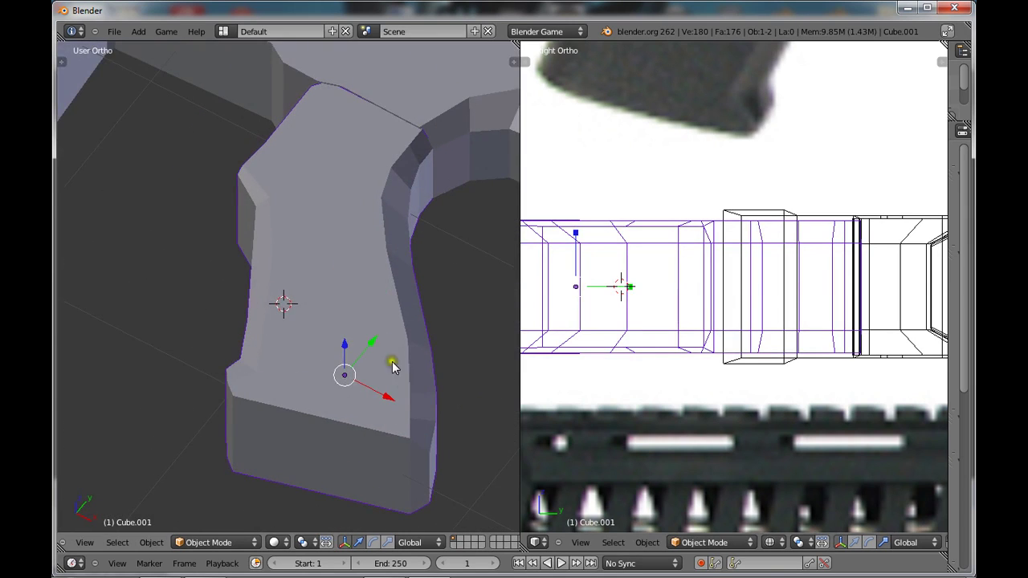
pyautogui.moveTo(382, 392); pyautogui.dragTo(381, 391)
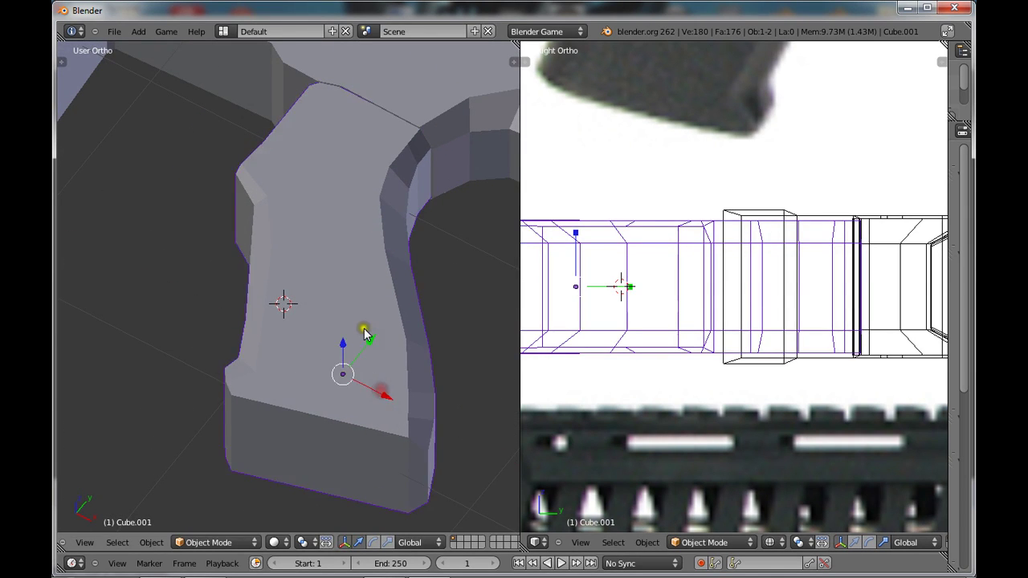
pyautogui.moveTo(363, 331); pyautogui.dragTo(425, 361, button='middle')
pyautogui.scroll(-4, 425, 359)
# Check the grip and receiver against the reference image in top view, in solid and wireframe shading
pyautogui.click(85, 543)
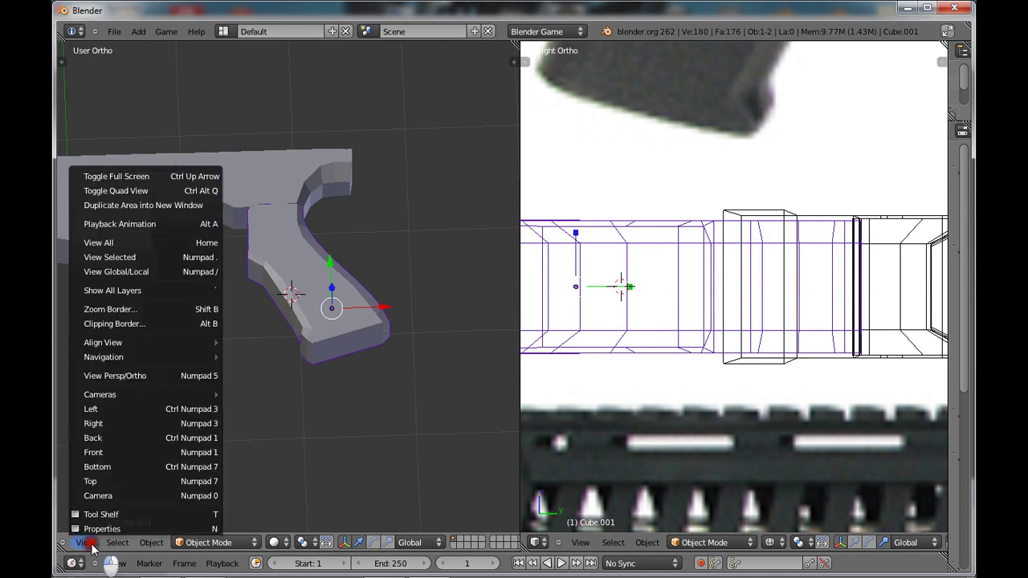
pyautogui.click(129, 471)
pyautogui.press('z')
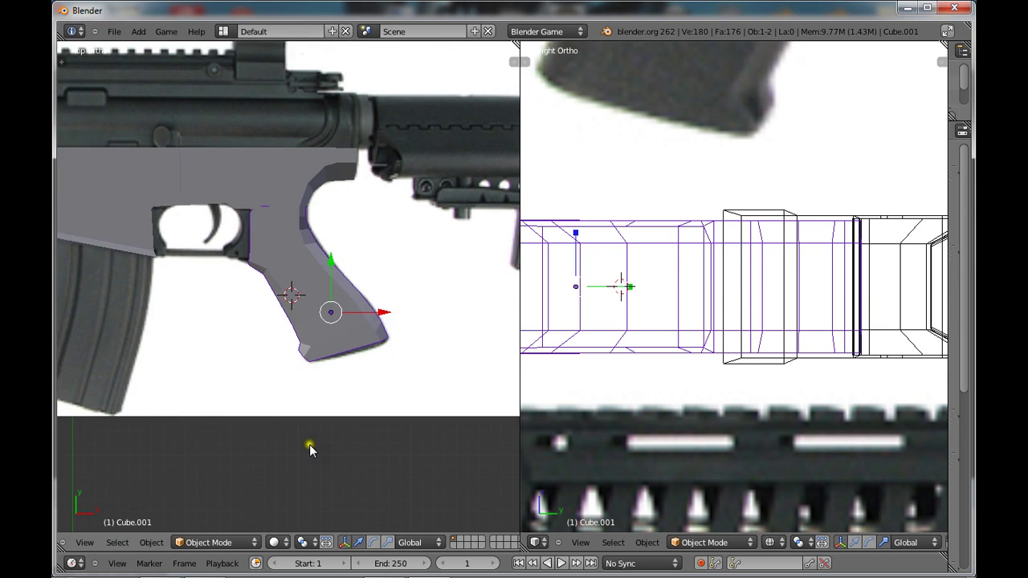
pyautogui.keyDown('ctrl'); pyautogui.scroll(-6, 312, 447); pyautogui.keyUp('ctrl')
pyautogui.press('z')
pyautogui.scroll(1, 354, 451)
pyautogui.keyDown('ctrl'); pyautogui.scroll(6, 354, 450); pyautogui.keyUp('ctrl')
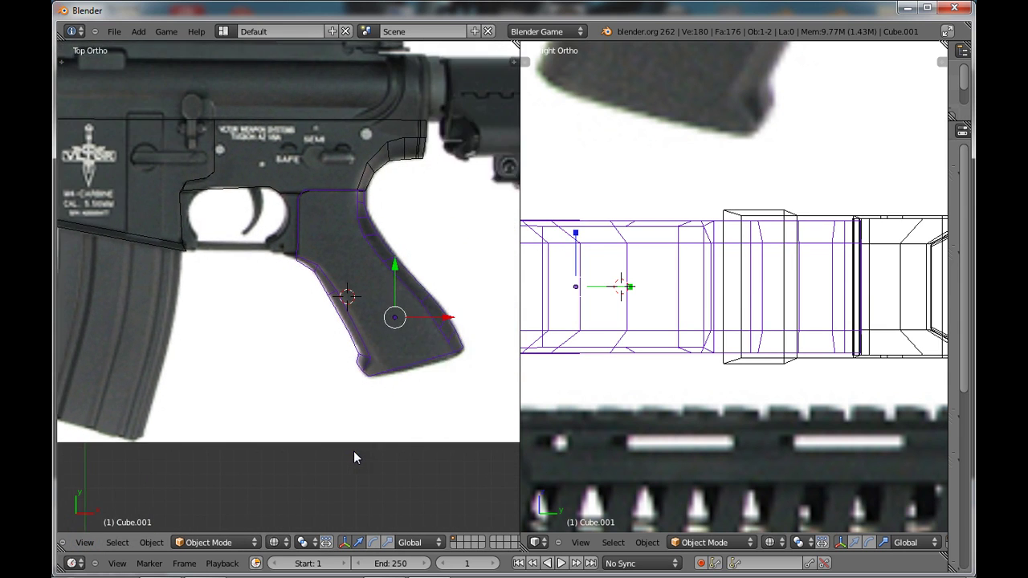
pyautogui.keyDown('ctrl'); pyautogui.scroll(-4, 353, 450); pyautogui.keyUp('ctrl')
pyautogui.keyDown('shift'); pyautogui.scroll(-2, 342, 437); pyautogui.keyUp('shift')
pyautogui.keyDown('shift'); pyautogui.scroll(10, 342, 438); pyautogui.keyUp('shift')
pyautogui.scroll(3, 343, 447)
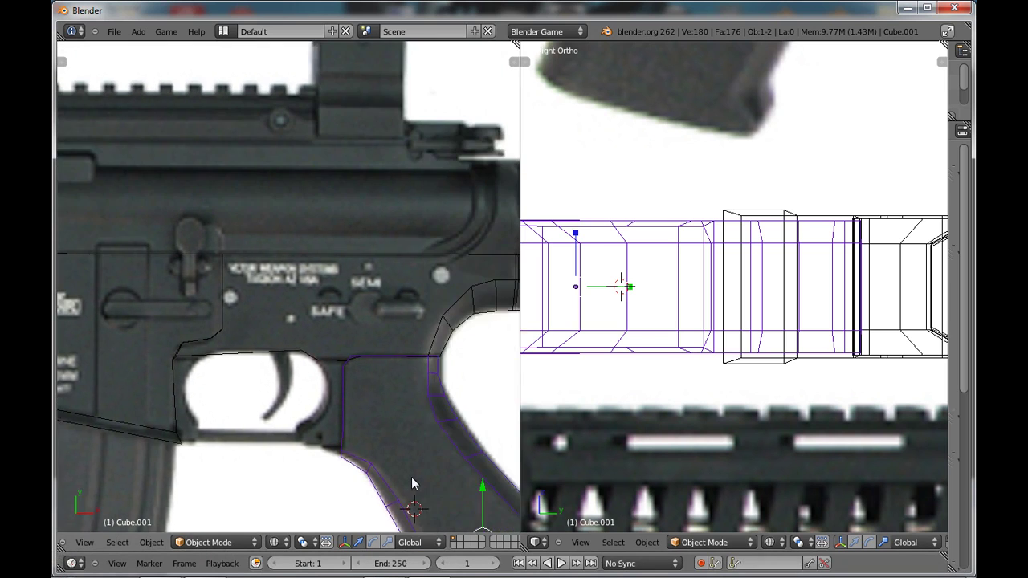
pyautogui.keyDown('shift'); pyautogui.scroll(3, 411, 477); pyautogui.keyUp('shift')
pyautogui.keyDown('shift'); pyautogui.scroll(-4, 411, 478); pyautogui.keyUp('shift')
# Add a cube and shrink it to a small block under the receiver, between the trigger opening and the grip
pyautogui.hotkey('shift', 'a')
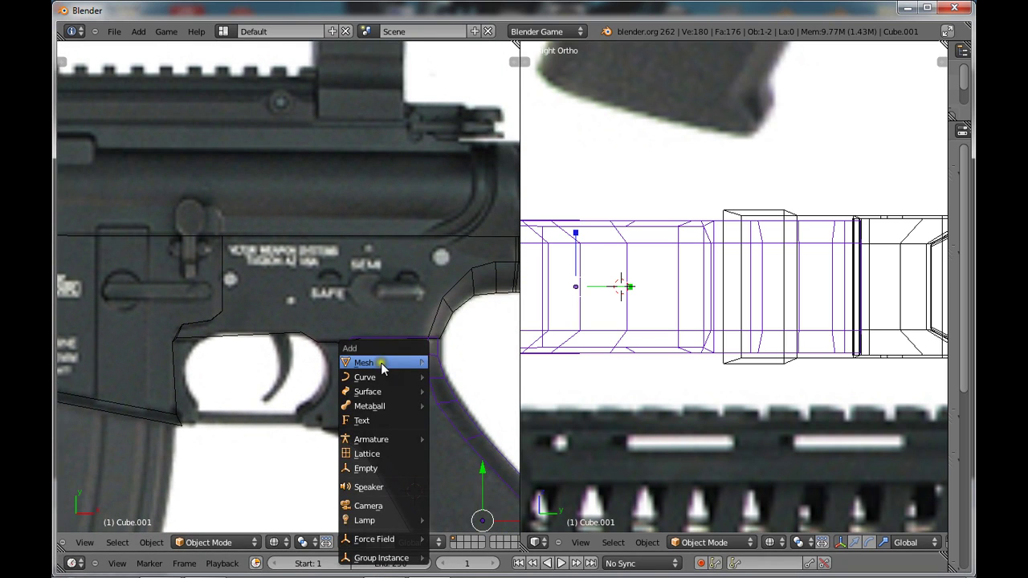
pyautogui.moveTo(380, 362)
pyautogui.click(448, 159)
pyautogui.scroll(-2, 455, 384)
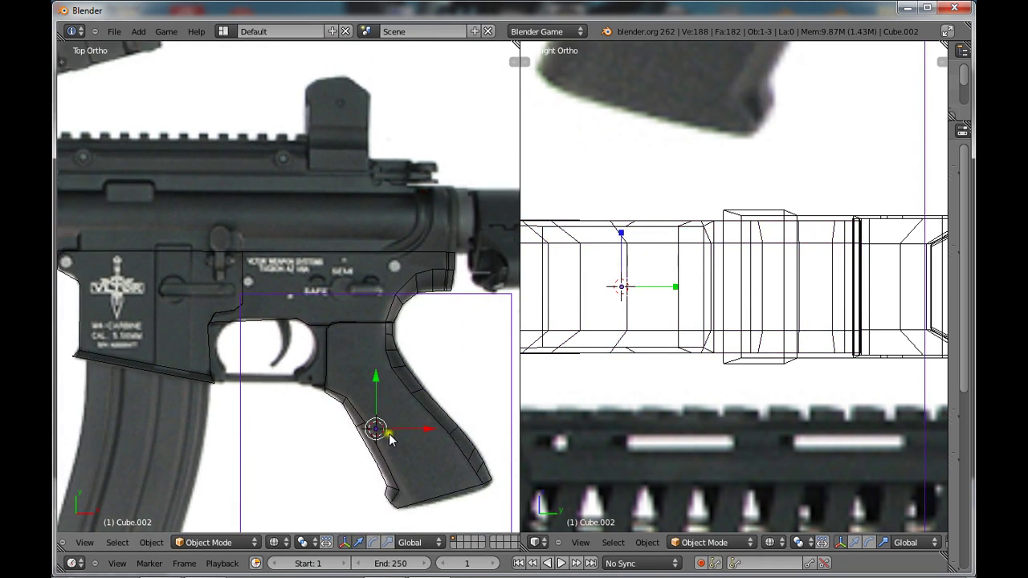
pyautogui.moveTo(409, 426); pyautogui.dragTo(373, 420)
pyautogui.moveTo(343, 380); pyautogui.dragTo(349, 342)
pyautogui.moveTo(379, 393); pyautogui.dragTo(359, 392)
pyautogui.moveTo(323, 343); pyautogui.dragTo(341, 293)
pyautogui.press('s')
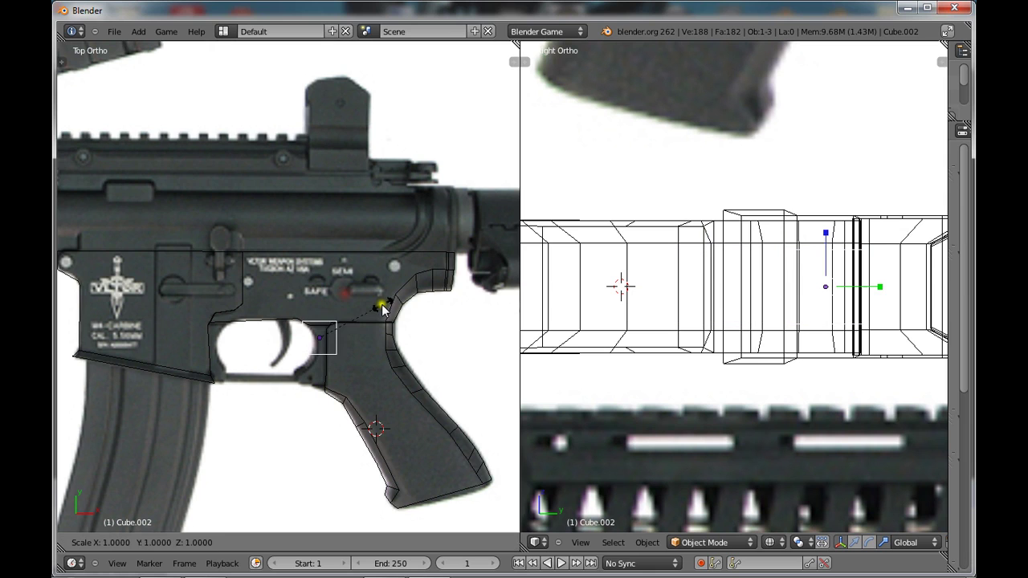
pyautogui.click(366, 311)
pyautogui.scroll(5, 384, 414)
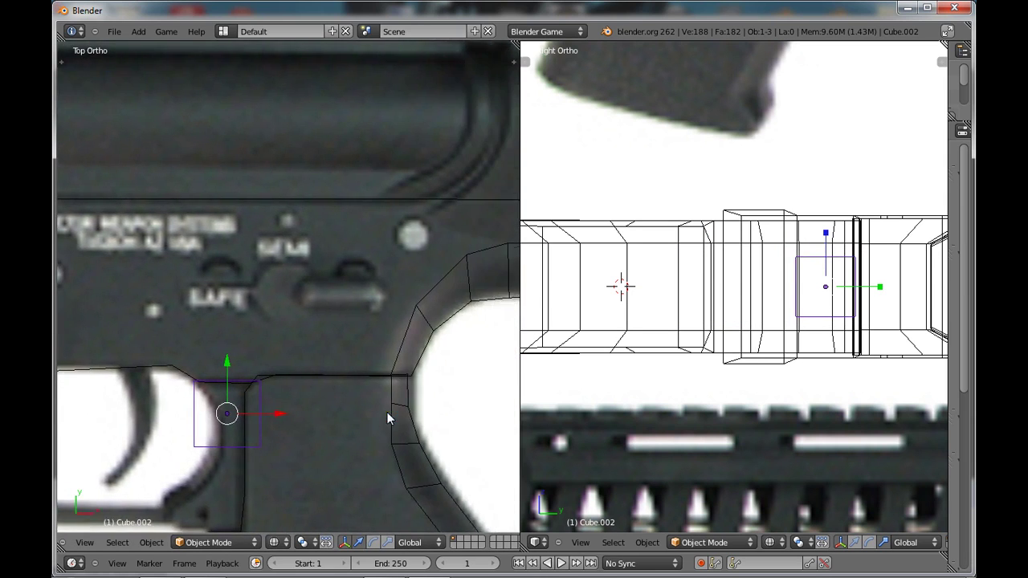
# In Edit Mode, raise the new block's four lower vertices along Y to shorten it
pyautogui.scroll(1, 382, 417)
pyautogui.press('Tab')
pyautogui.scroll(2, 381, 418)
pyautogui.press('a')
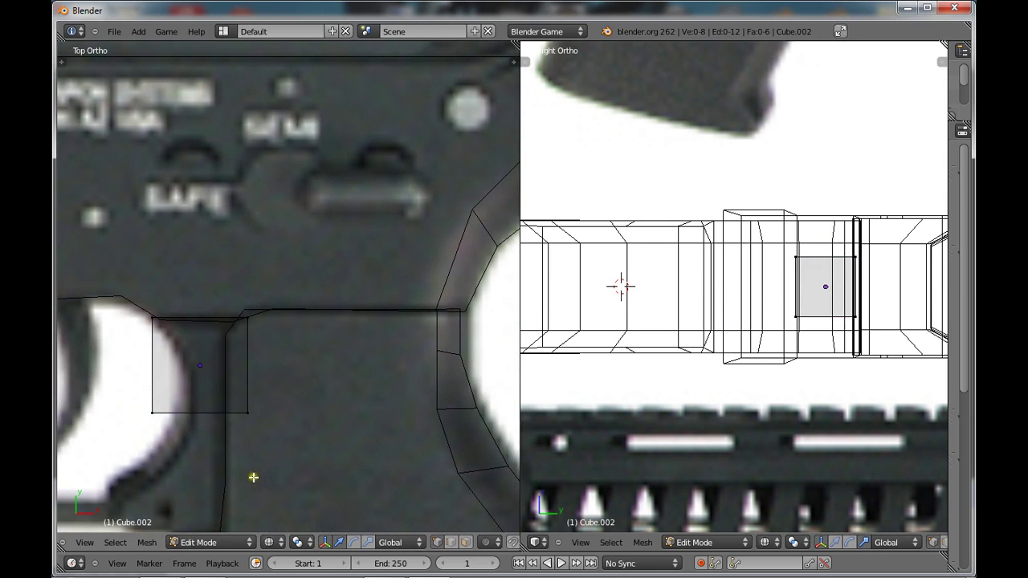
pyautogui.rightClick(246, 422)
pyautogui.keyDown('shift'); pyautogui.moveTo(200, 413); pyautogui.dragTo(268, 413, button='middle'); pyautogui.keyUp('shift')
pyautogui.press('x')
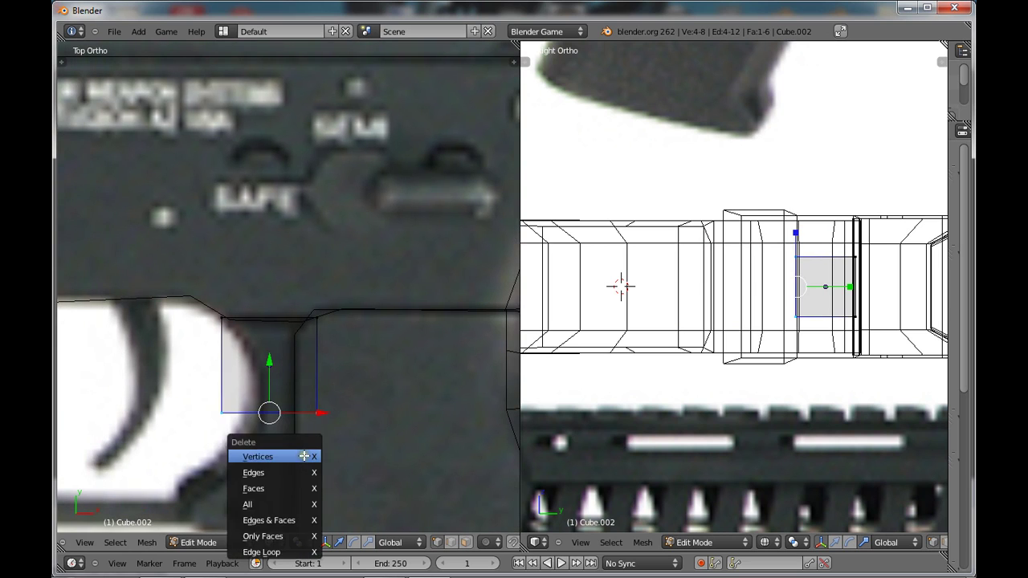
pyautogui.click(304, 457)
pyautogui.press('e')
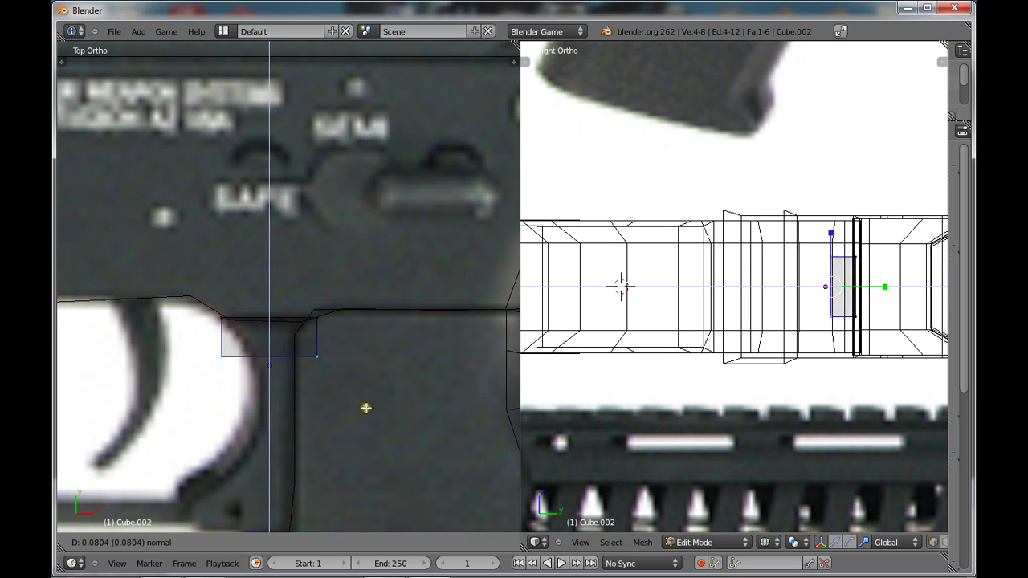
pyautogui.click(363, 407)
# Move the block's lower front vertices back along X onto the rear edge of the trigger opening
pyautogui.press('a')
pyautogui.rightClick(221, 384)
pyautogui.press('g')
pyautogui.press('x')
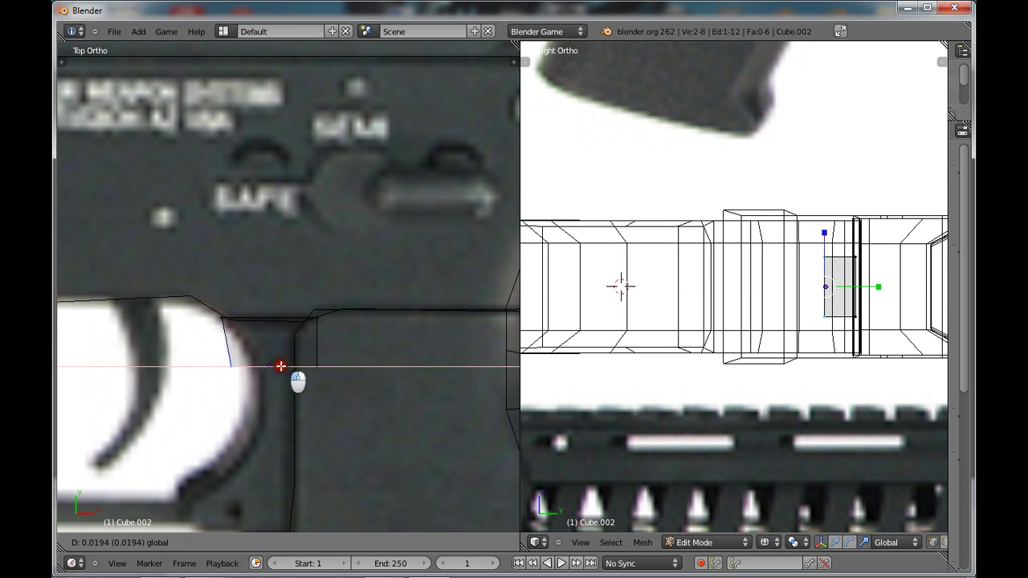
pyautogui.click(298, 366)
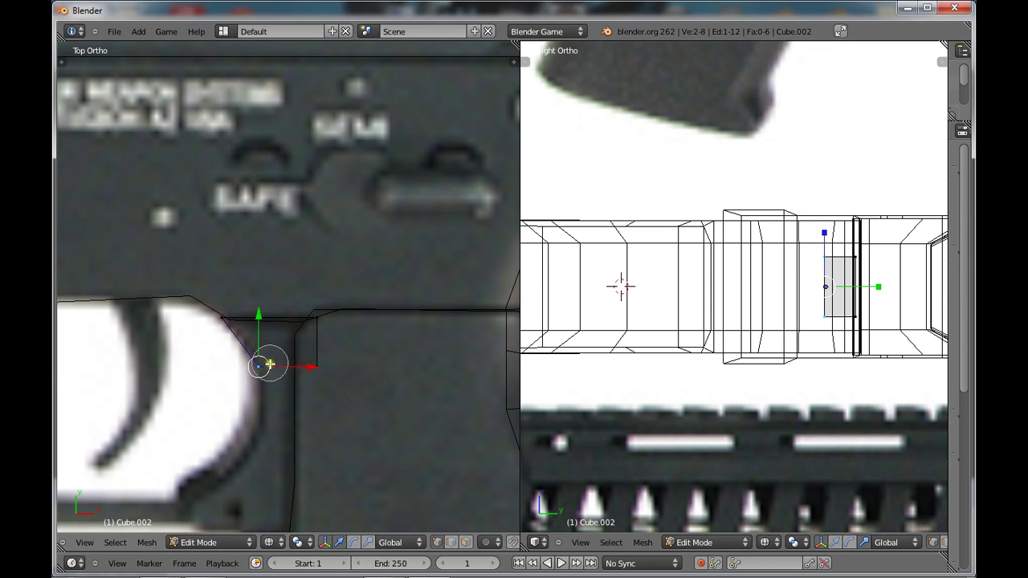
# Extrude the block's lower face down along Y, following the rear edge of the trigger opening
pyautogui.rightClick(319, 370)
pyautogui.keyDown('ctrl'); pyautogui.scroll(2, 376, 485); pyautogui.keyUp('ctrl')
pyautogui.keyDown('ctrl'); pyautogui.scroll(-2, 376, 485); pyautogui.keyUp('ctrl')
pyautogui.keyDown('shift'); pyautogui.scroll(2, 376, 482); pyautogui.keyUp('shift')
pyautogui.keyDown('shift'); pyautogui.scroll(-8, 376, 470); pyautogui.keyUp('shift')
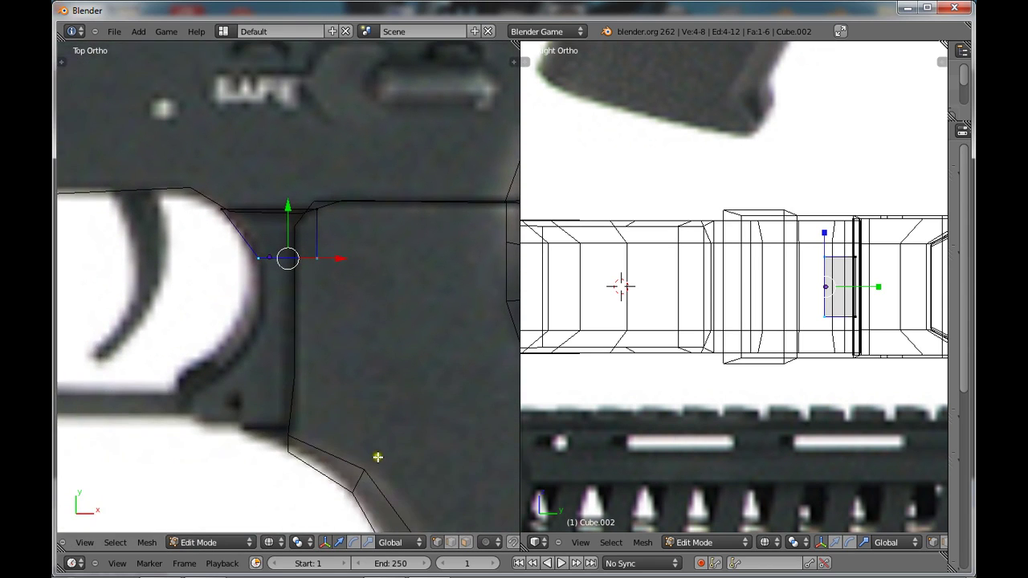
pyautogui.press('e')
pyautogui.click(360, 485)
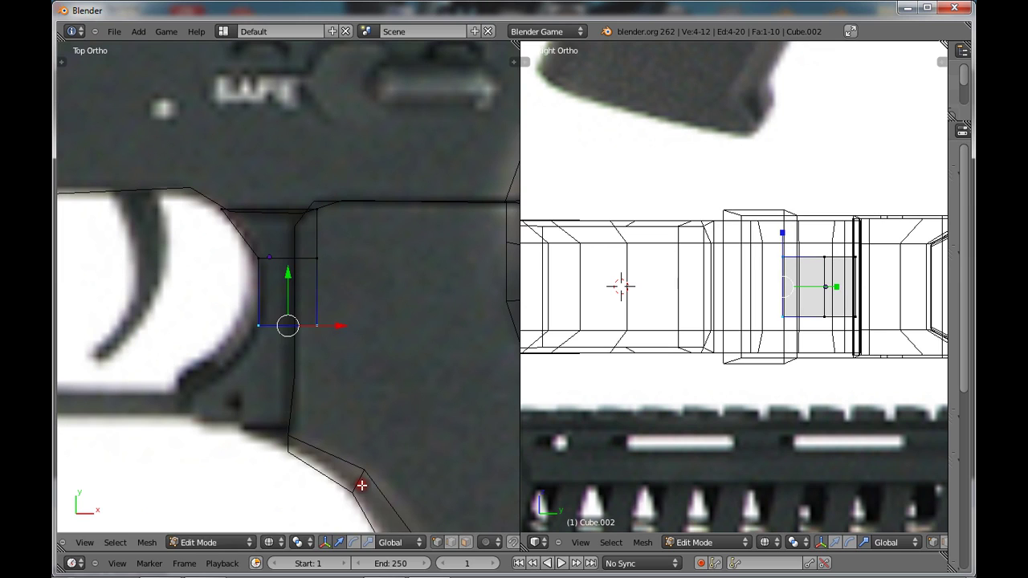
# Extrude another segment down from the block's lower face and shift its front vertices forward along X onto the opening's curve
pyautogui.press('e')
pyautogui.click(350, 523)
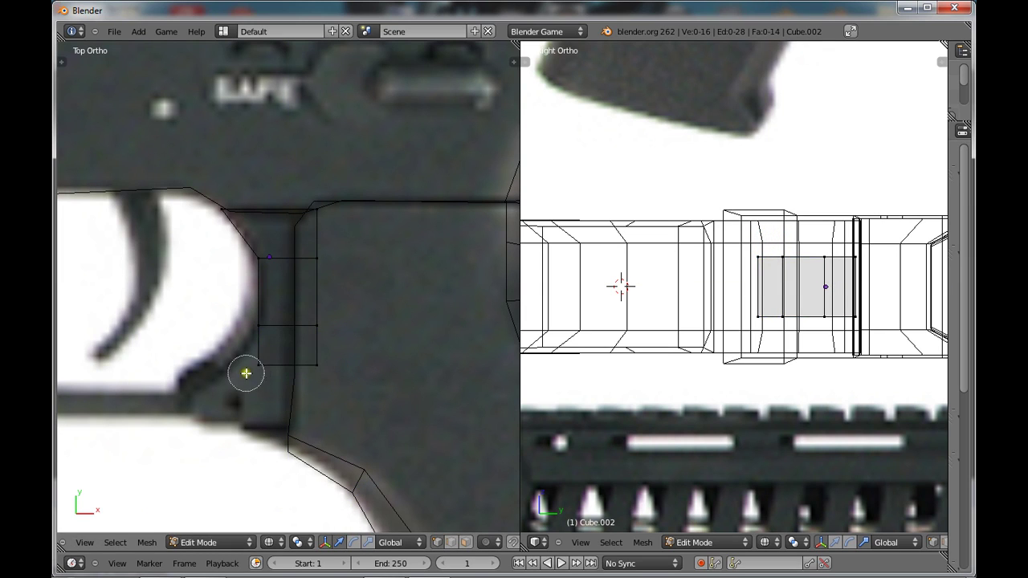
pyautogui.moveTo(265, 369); pyautogui.dragTo(273, 367)
pyautogui.click(265, 365)
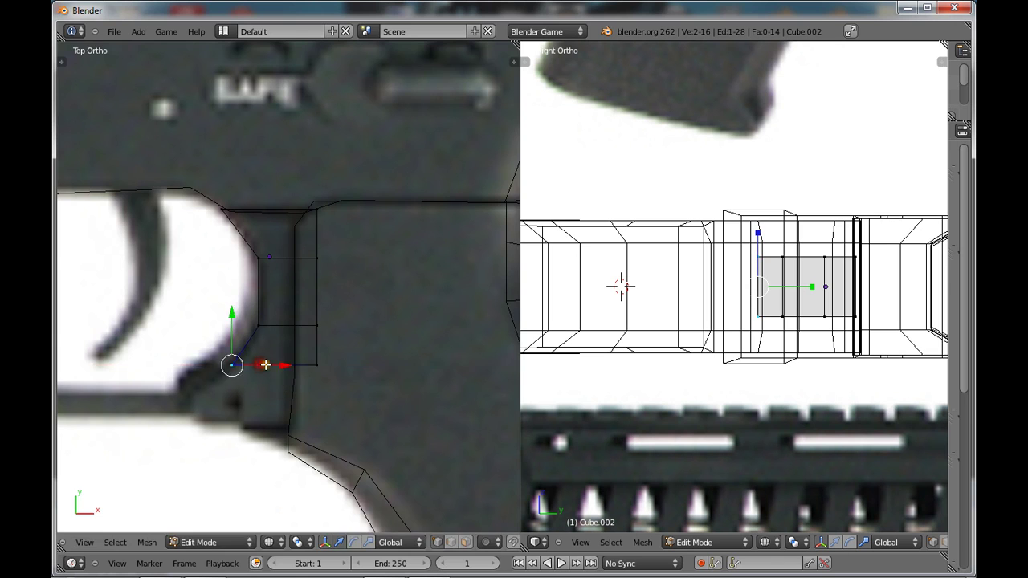
# Examine the side-view rifle reference around the foregrip, magazine and trigger guard
pyautogui.scroll(-7, 233, 362)
pyautogui.scroll(-1, 78, 305)
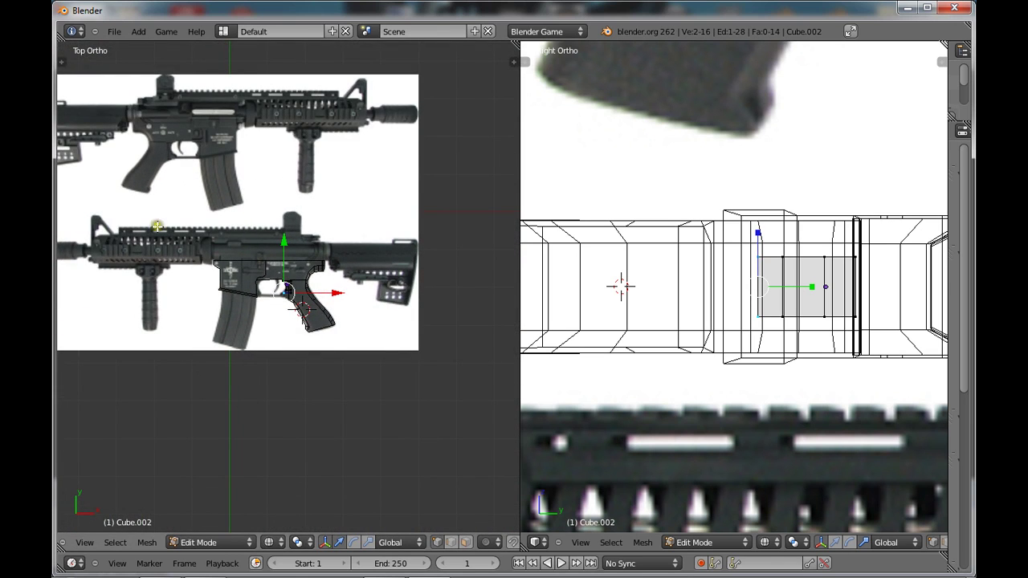
pyautogui.scroll(10, 236, 309)
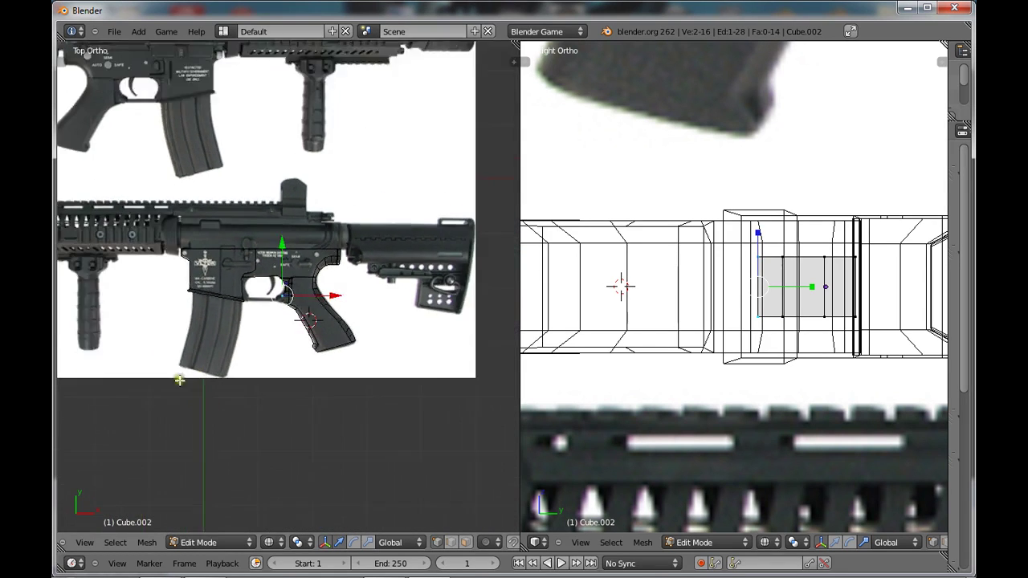
pyautogui.scroll(-1, 179, 380)
pyautogui.keyDown('ctrl'); pyautogui.scroll(1, 278, 394); pyautogui.keyUp('ctrl')
pyautogui.keyDown('ctrl'); pyautogui.scroll(-9, 278, 393); pyautogui.keyUp('ctrl')
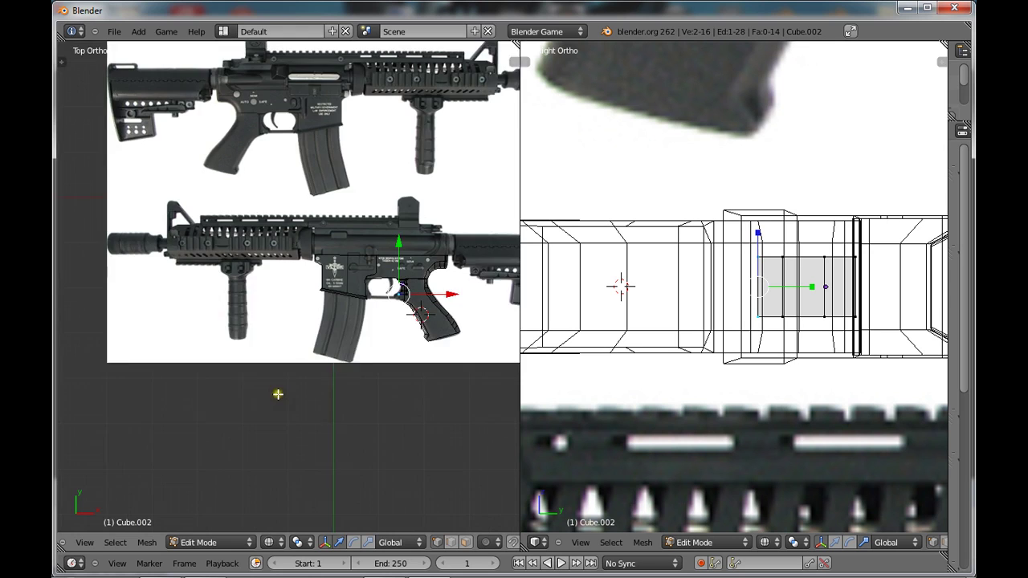
pyautogui.scroll(6, 313, 372)
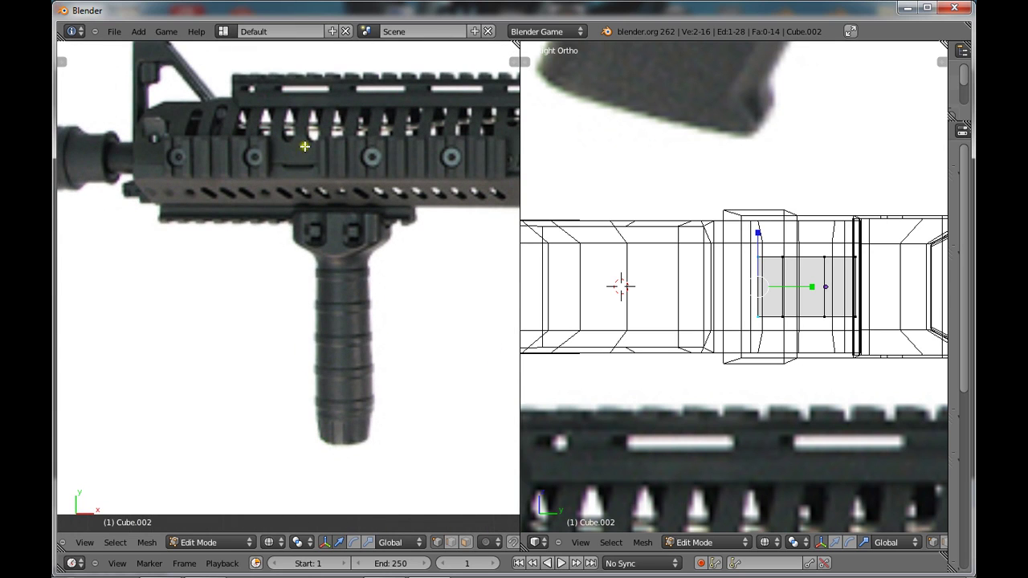
pyautogui.keyDown('ctrl'); pyautogui.scroll(8, 321, 349); pyautogui.keyUp('ctrl')
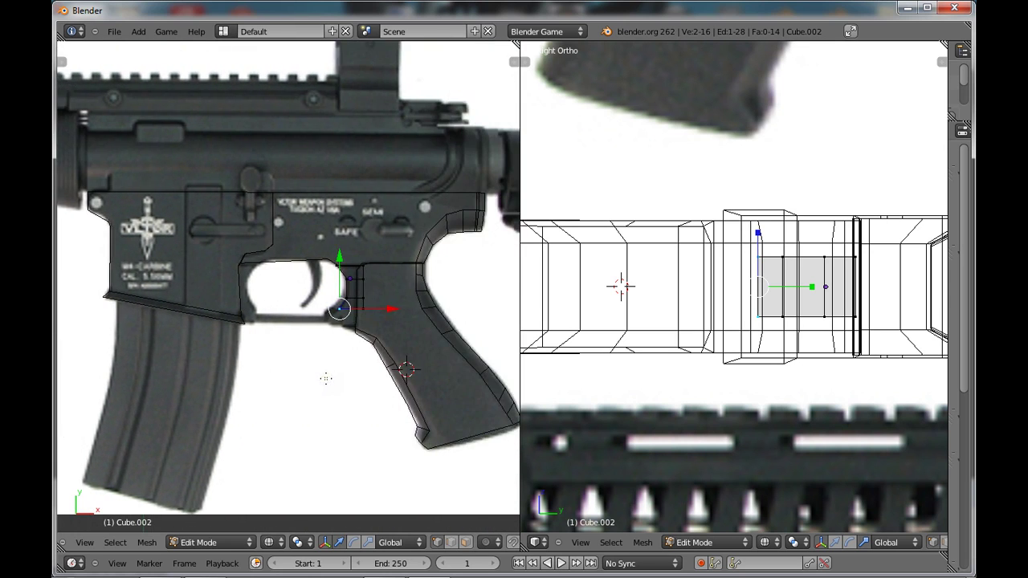
pyautogui.scroll(5, 326, 378)
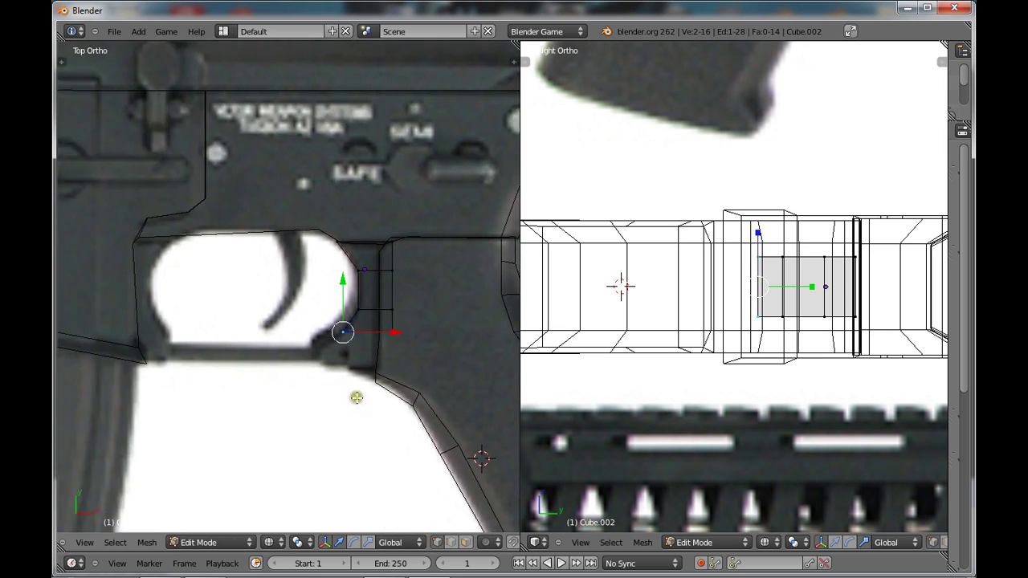
pyautogui.scroll(4, 357, 398)
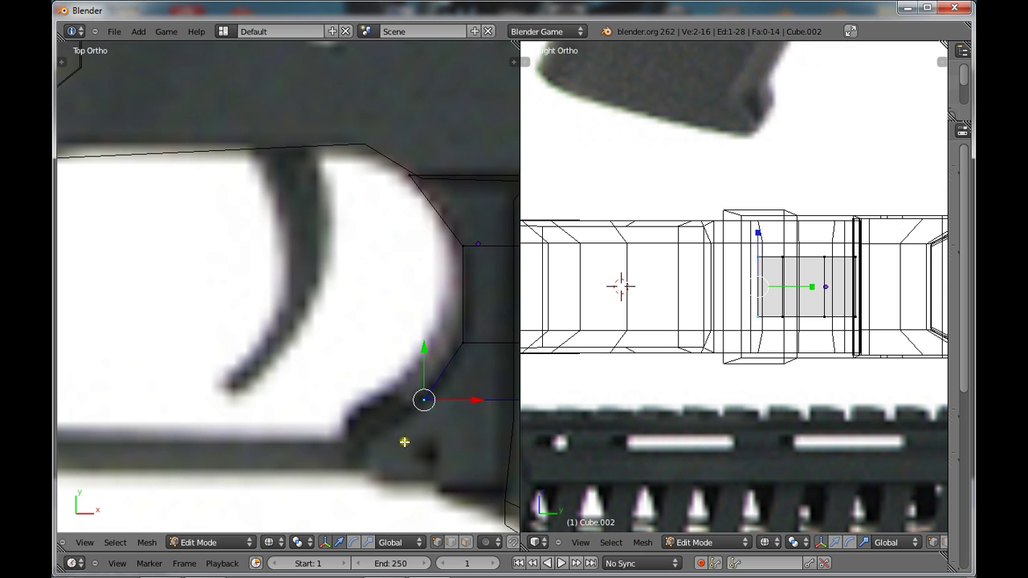
pyautogui.scroll(-3, 314, 448)
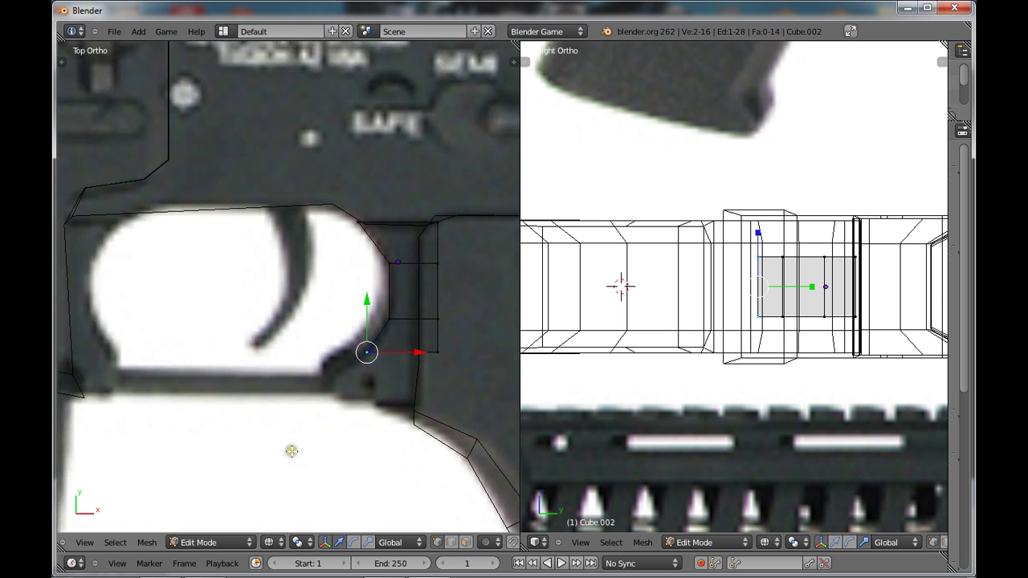
pyautogui.keyDown('ctrl'); pyautogui.scroll(4, 292, 451); pyautogui.keyUp('ctrl')
pyautogui.press('e')
pyautogui.rightClick(316, 413)
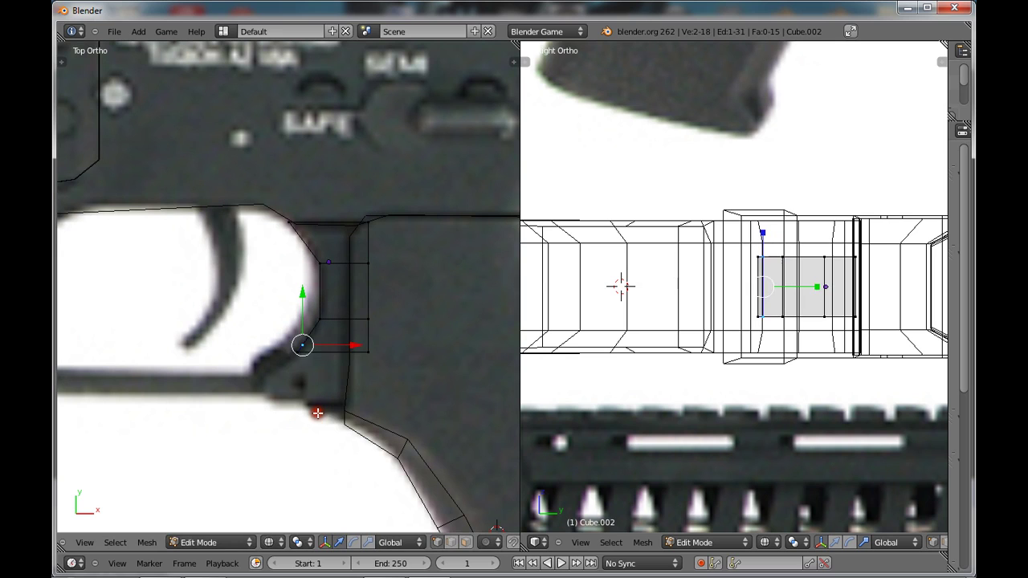
pyautogui.hotkey('ctrl', 'z')
# Extrude the block's full lower face down to the guard bar and move its front vertices forward along X to the bar's rear end
pyautogui.keyDown('shift'); pyautogui.rightClick(370, 356); pyautogui.keyUp('shift')
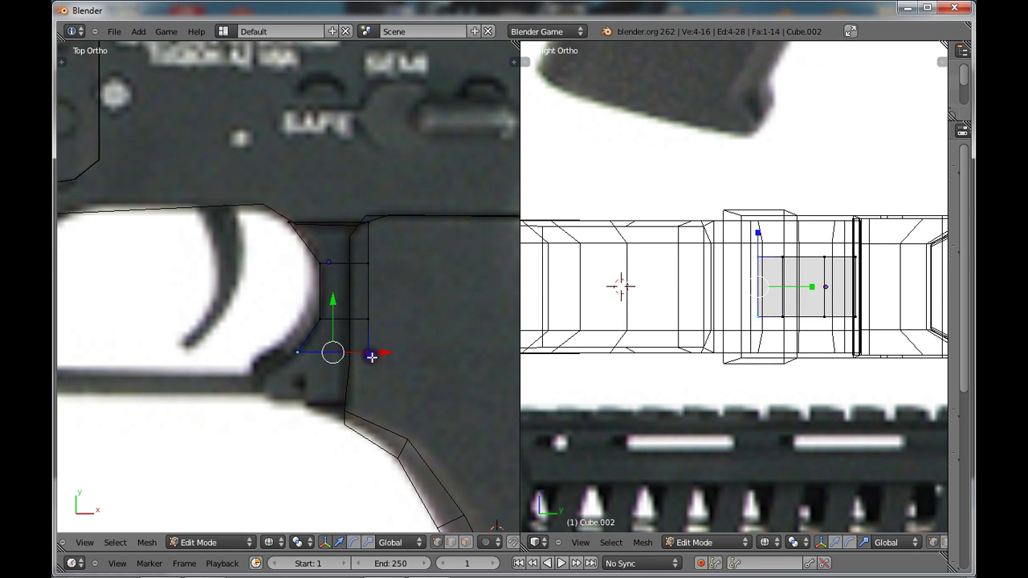
pyautogui.press('e')
pyautogui.click(353, 400)
pyautogui.press('a')
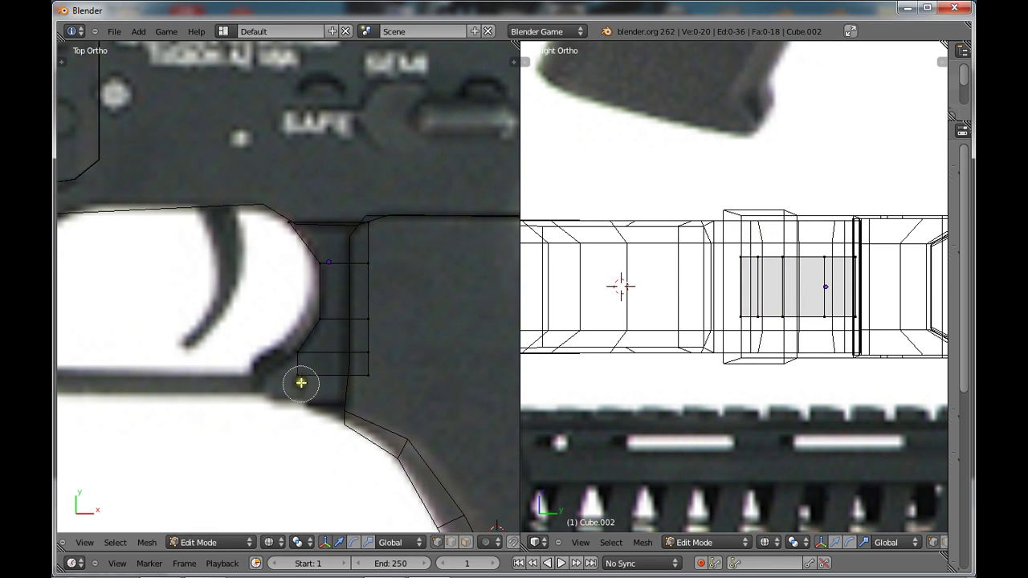
pyautogui.moveTo(337, 379); pyautogui.dragTo(313, 379)
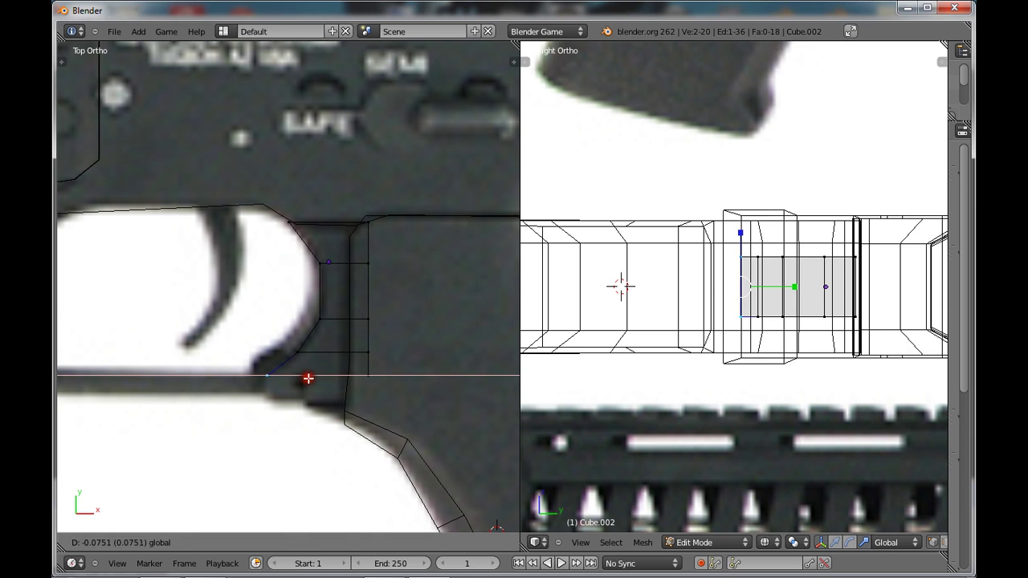
# Extrude the lower face down by the guard bar's thickness and nudge the new segment's front vertices slightly forward along X
pyautogui.press('c')
pyautogui.click(377, 381)
pyautogui.rightClick(376, 380)
pyautogui.press('e')
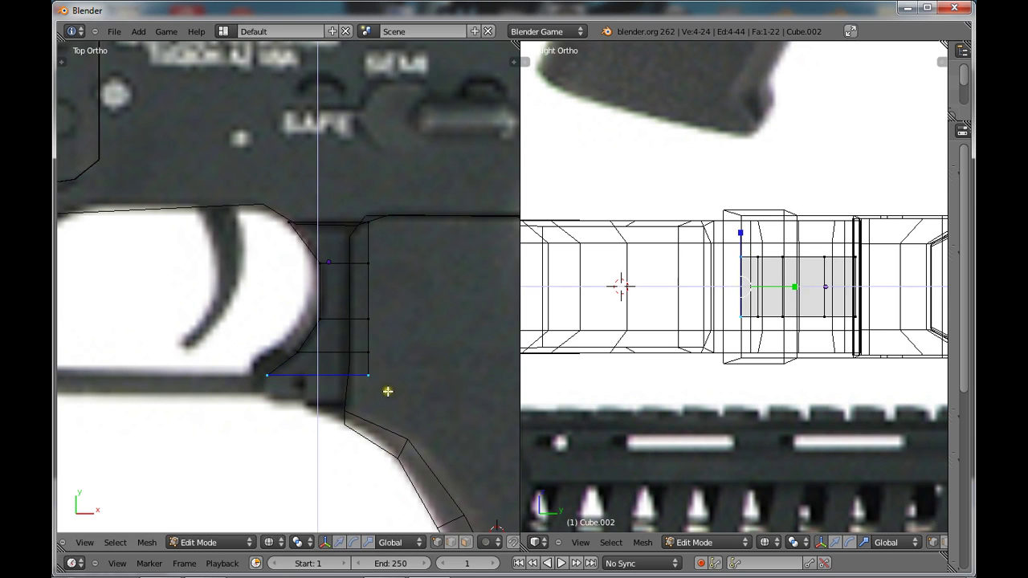
pyautogui.click(388, 404)
pyautogui.rightClick(265, 386)
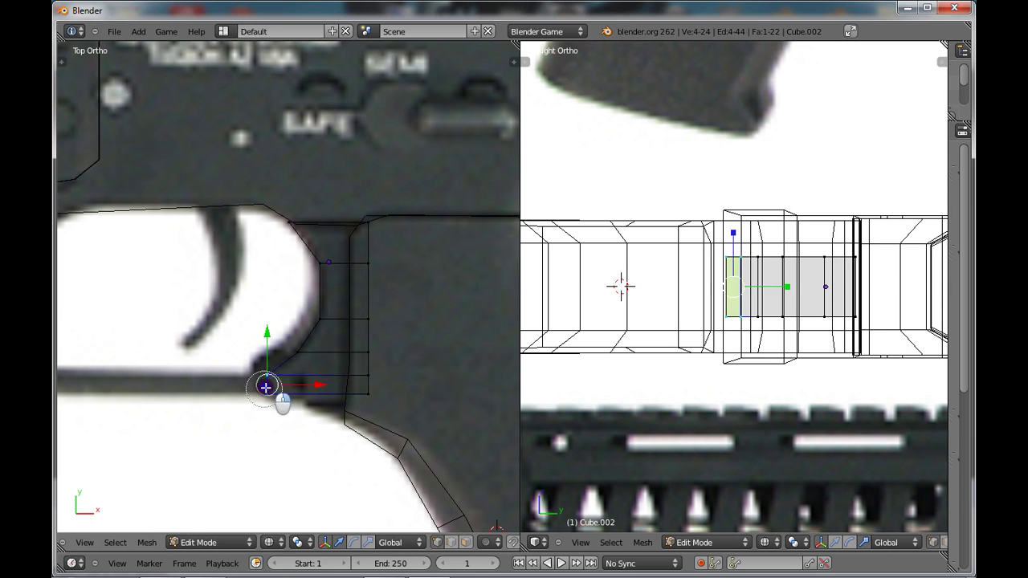
pyautogui.moveTo(297, 383); pyautogui.dragTo(290, 383)
pyautogui.press('a')
# Lower the block's bottom rear vertices along Y so the underside slopes down toward the grip
pyautogui.press('c')
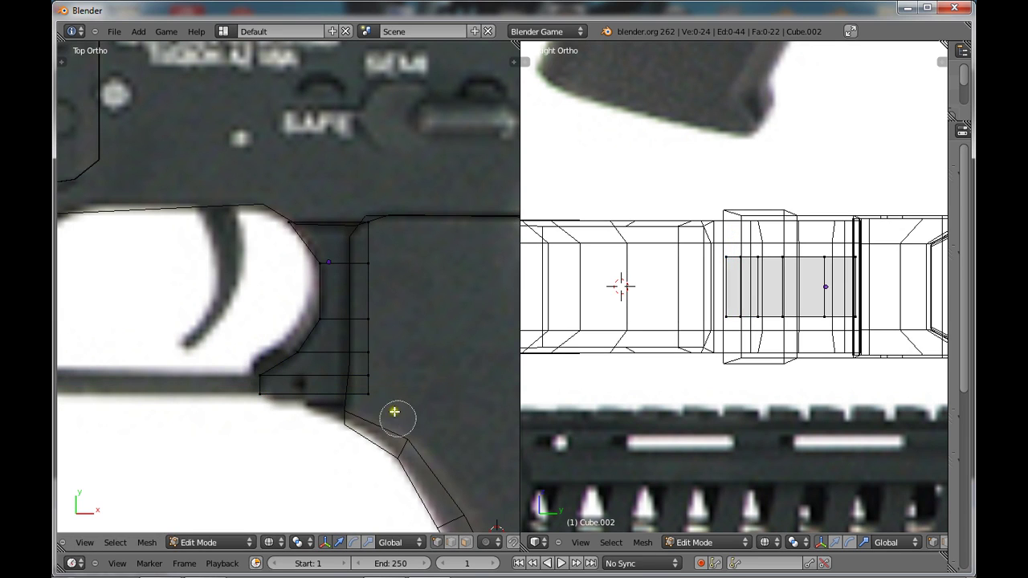
pyautogui.click(374, 396)
pyautogui.rightClick(370, 388)
pyautogui.moveTo(369, 350); pyautogui.dragTo(370, 380)
pyautogui.press('a')
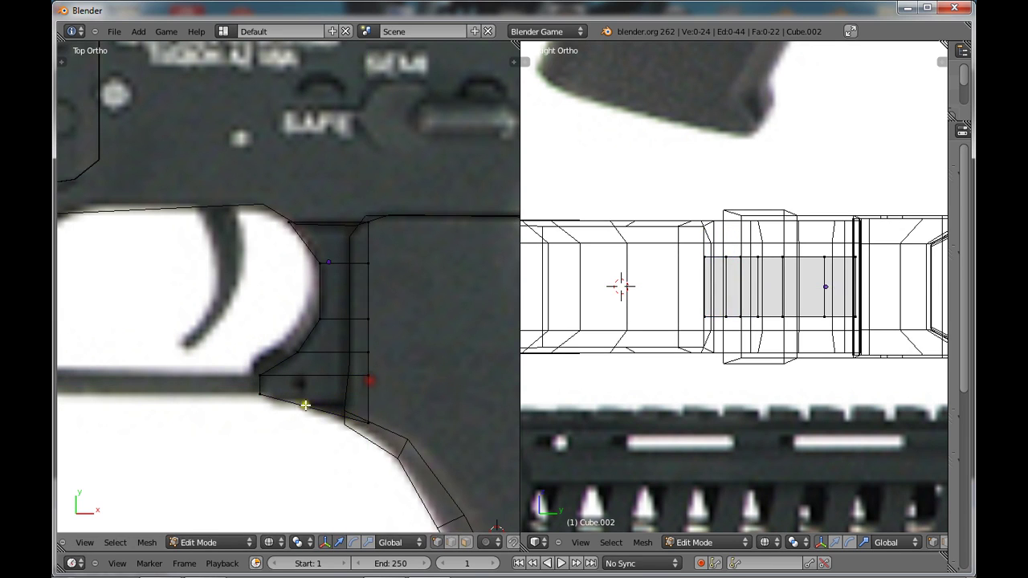
# Extrude the lowest segment's front face in place and scale it down slightly as the start of the guard bar
pyautogui.scroll(2, 297, 407)
pyautogui.press('c')
pyautogui.click(248, 427)
pyautogui.press('e')
pyautogui.click(373, 404)
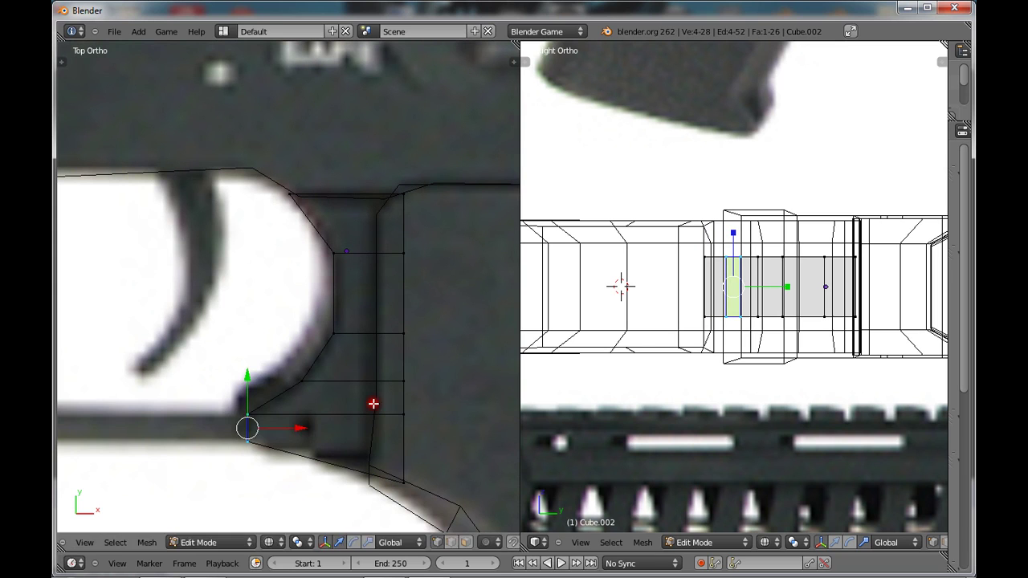
pyautogui.press('s')
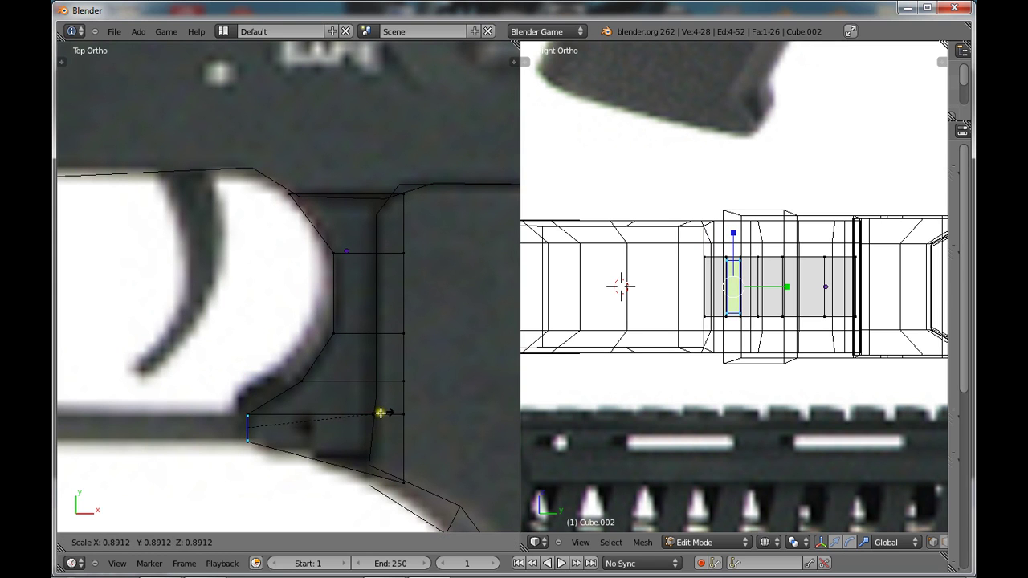
pyautogui.click(375, 413)
# Extrude the reduced face forward along the trigger guard bar and extend it along X to the bar's front end
pyautogui.press('e')
pyautogui.click(275, 413)
pyautogui.scroll(-2, 344, 423)
pyautogui.keyDown('ctrl'); pyautogui.scroll(-2, 343, 426); pyautogui.keyUp('ctrl')
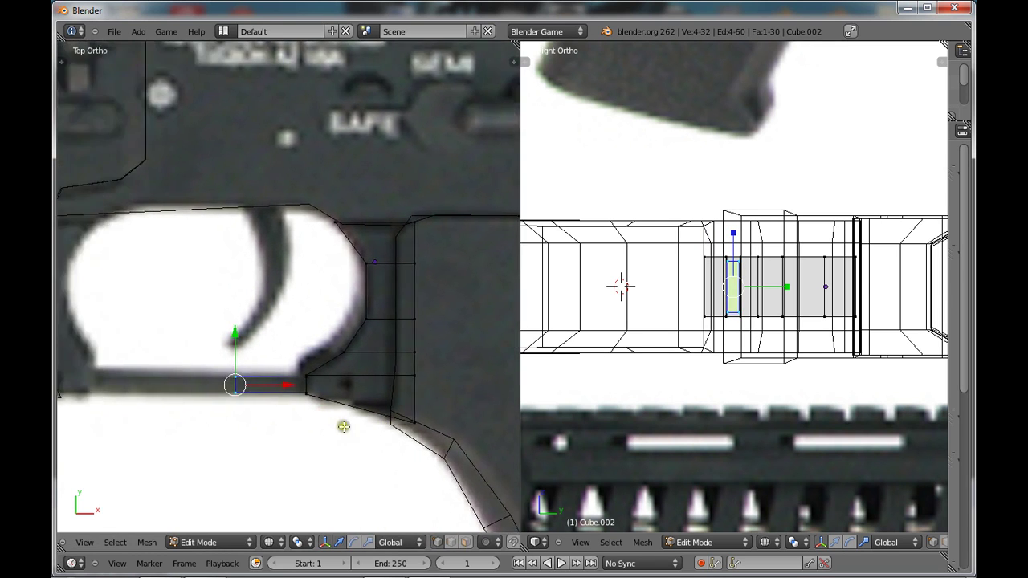
pyautogui.keyDown('ctrl'); pyautogui.hscroll(-4, 459, 428); pyautogui.keyUp('ctrl')
pyautogui.scroll(2, 464, 417)
pyautogui.keyDown('ctrl'); pyautogui.scroll(6, 441, 416); pyautogui.keyUp('ctrl')
pyautogui.scroll(-2, 438, 417)
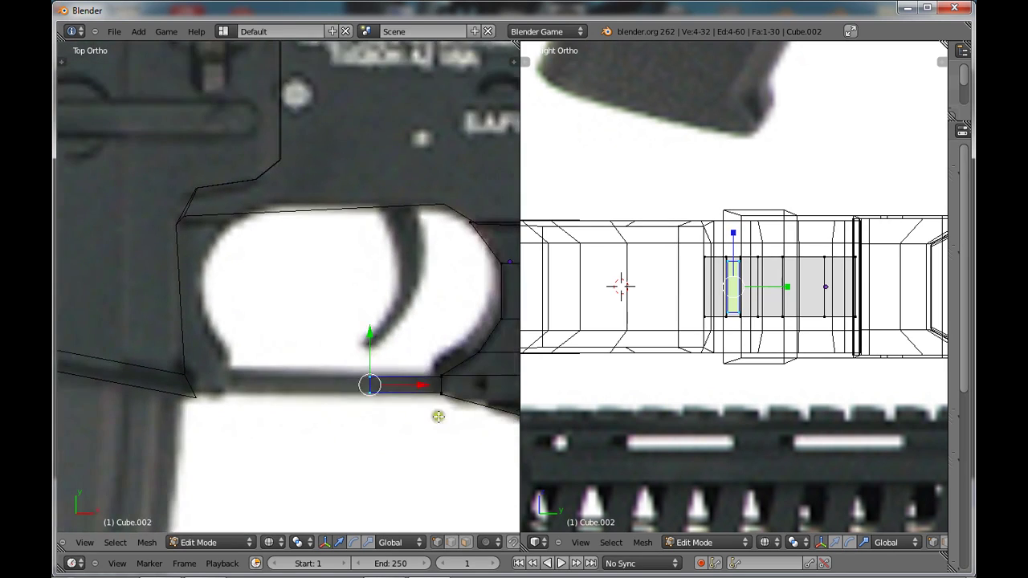
pyautogui.moveTo(426, 399); pyautogui.dragTo(279, 381)
pyautogui.press('a')
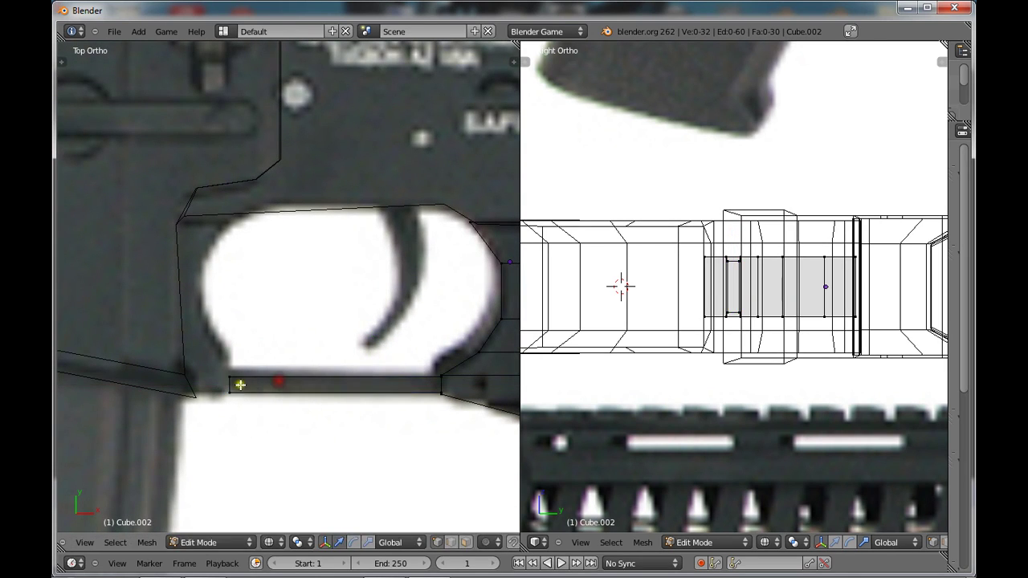
# Raise the upper vertices at the bar's front end slightly along Y to match the reference
pyautogui.click(228, 370)
pyautogui.rightClick(227, 368)
pyautogui.moveTo(230, 339); pyautogui.dragTo(229, 332)
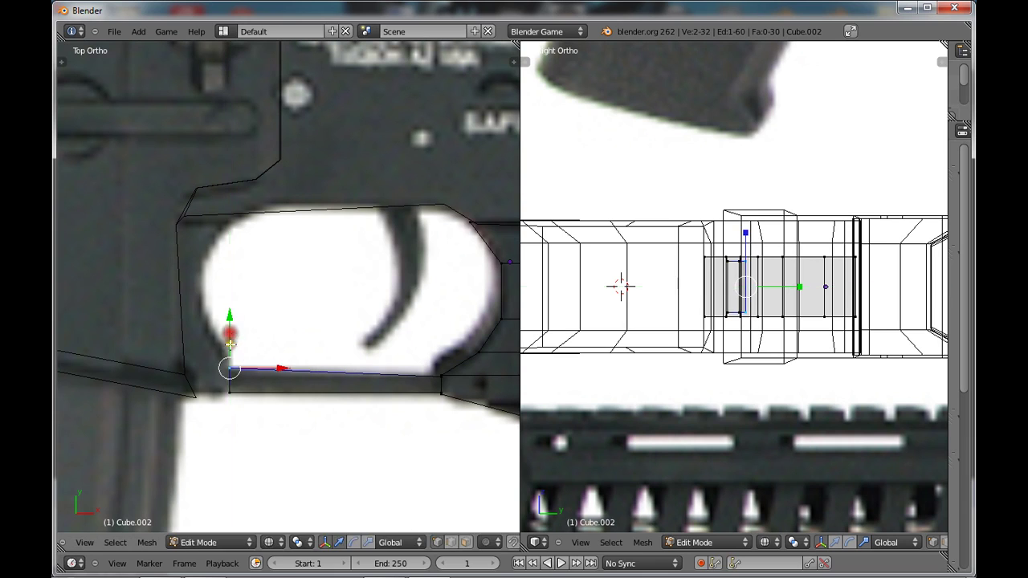
# Extrude the bar's front end face a tiny distance forward and scale it up into a larger end
pyautogui.press('c')
pyautogui.click(234, 389)
pyautogui.press('e')
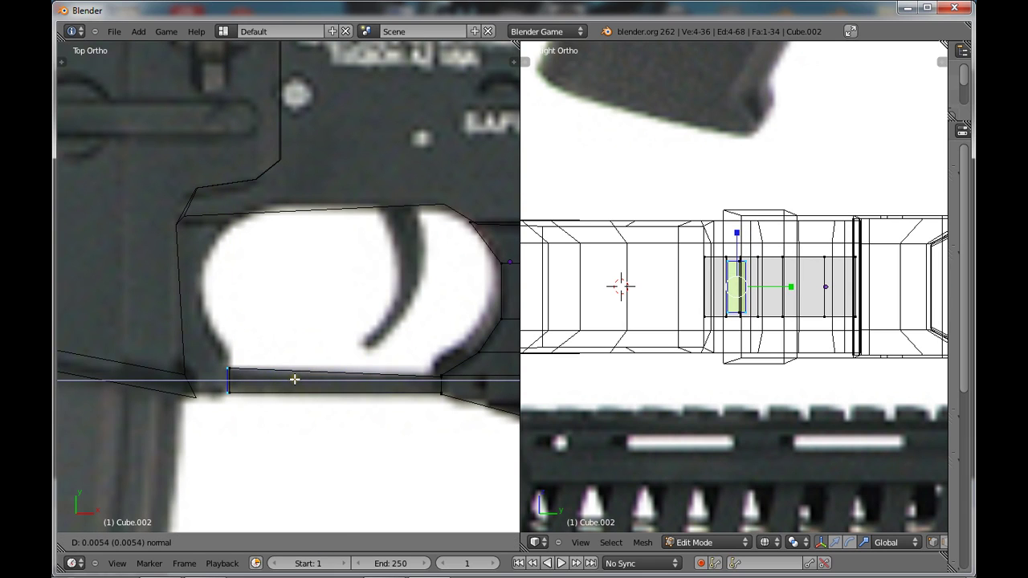
pyautogui.click(295, 379)
pyautogui.press('s')
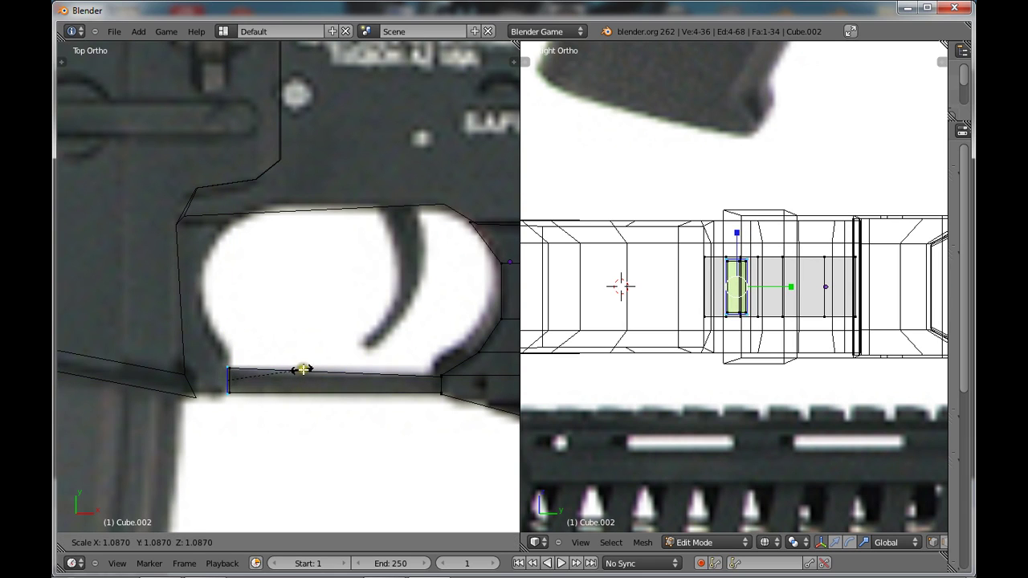
pyautogui.click(317, 367)
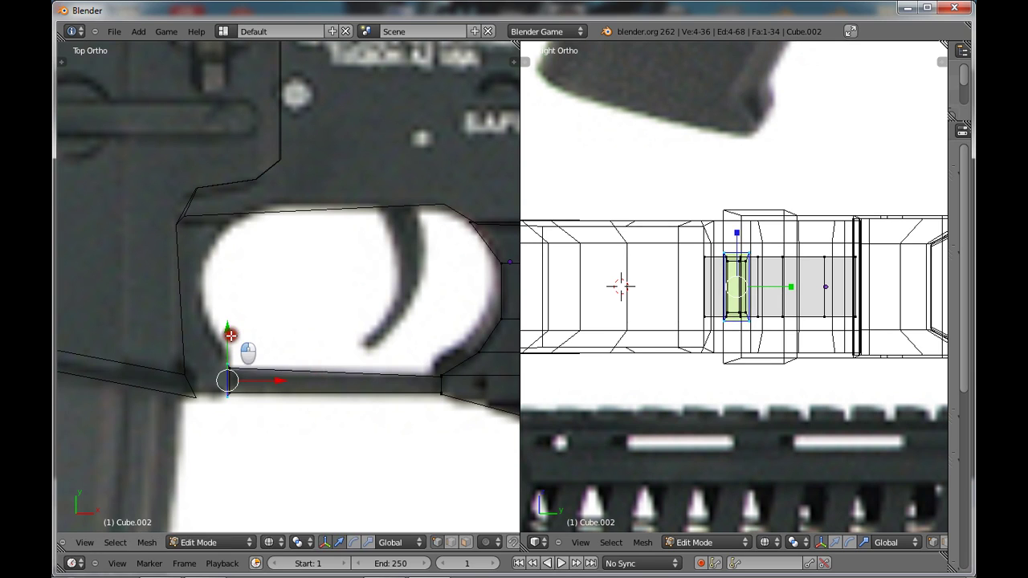
# Nudge the enlarged front end face upward along Y
pyautogui.moveTo(230, 335); pyautogui.dragTo(233, 330)
pyautogui.click(231, 333)
pyautogui.press('a')
pyautogui.scroll(2, 210, 440)
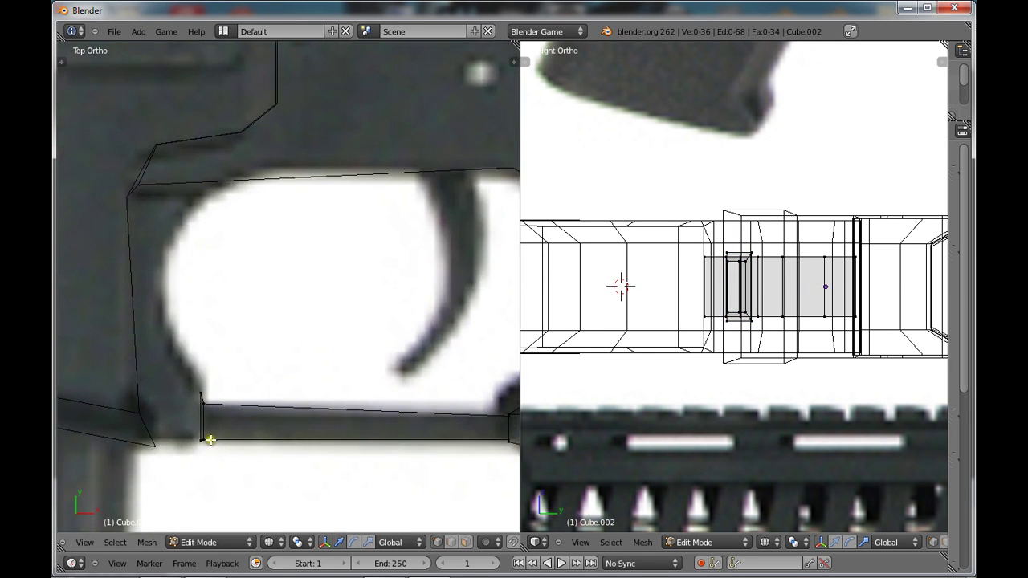
# Extrude the enlarged front end face forward toward the magazine well as a short block
pyautogui.moveTo(185, 449); pyautogui.dragTo(183, 441)
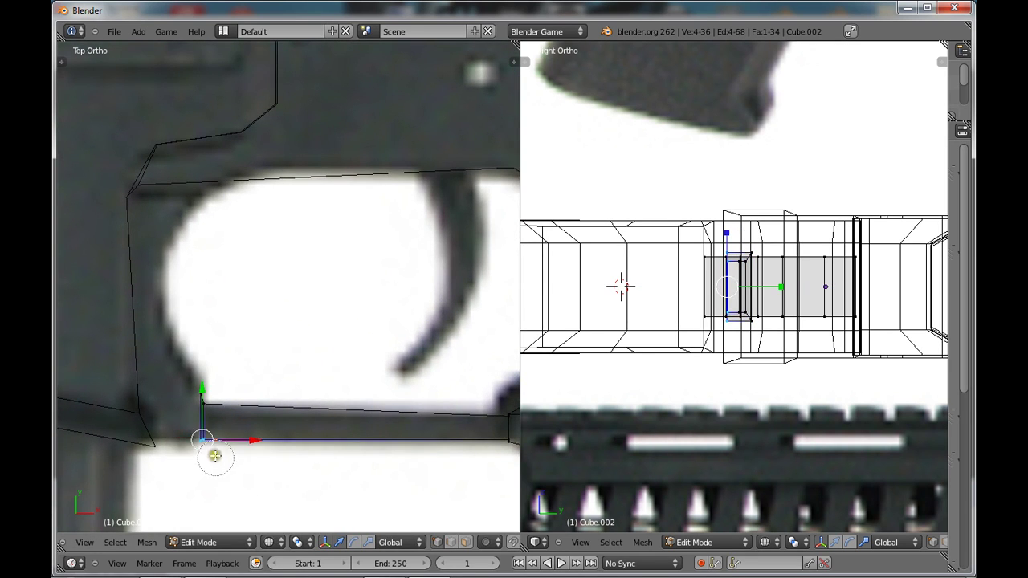
pyautogui.moveTo(189, 385); pyautogui.dragTo(188, 390)
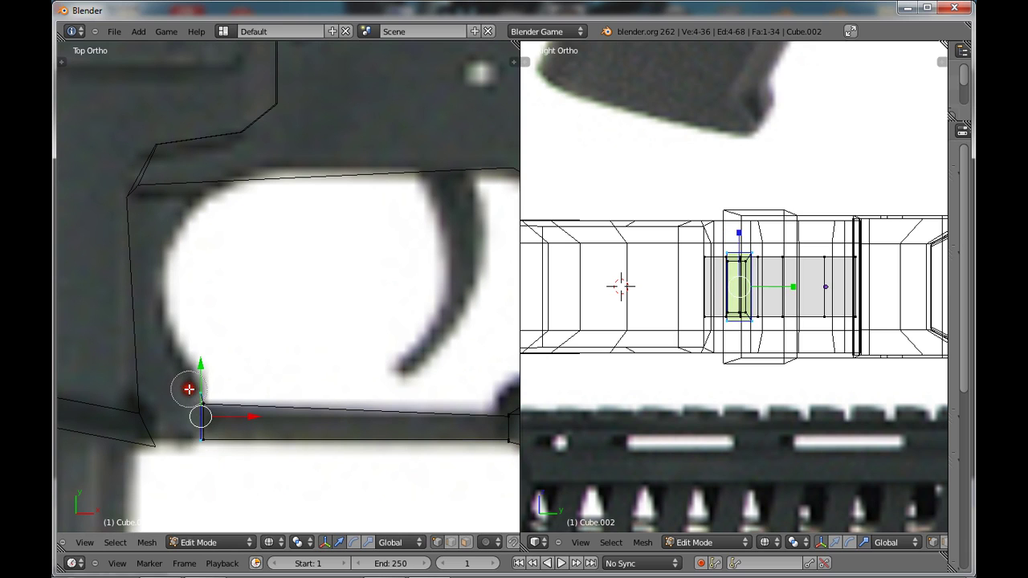
pyautogui.press('e')
pyautogui.click(266, 396)
pyautogui.press('a')
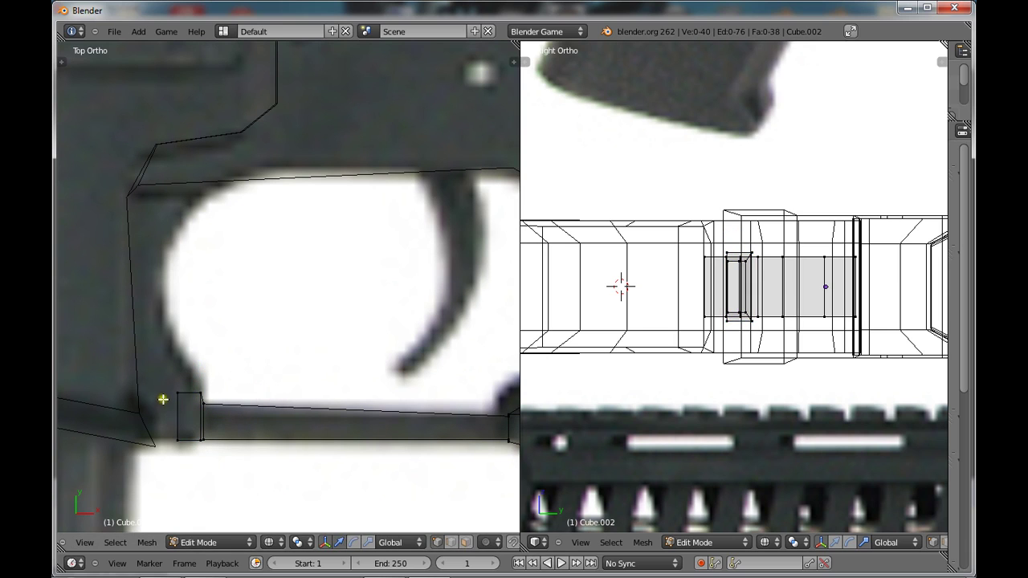
# Raise the short block's upper front vertices along Y to follow the front curve of the trigger opening
pyautogui.press('c')
pyautogui.click(164, 389)
pyautogui.rightClick(166, 382)
pyautogui.moveTo(177, 353); pyautogui.dragTo(185, 315)
# Extrude the short block's front face forward about 0.058 toward the magazine well
pyautogui.press('c')
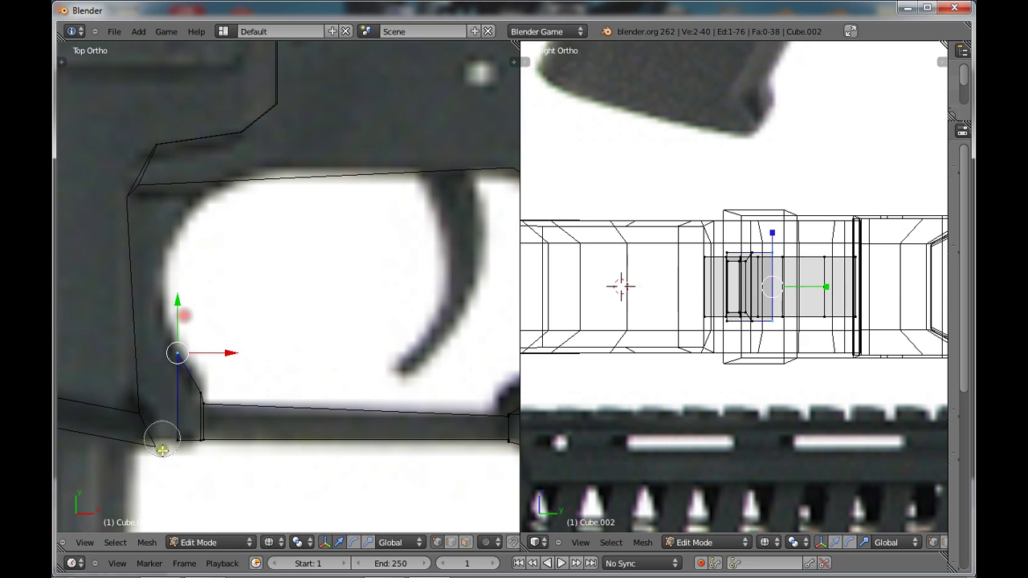
pyautogui.click(166, 445)
pyautogui.rightClick(169, 452)
pyautogui.press('e')
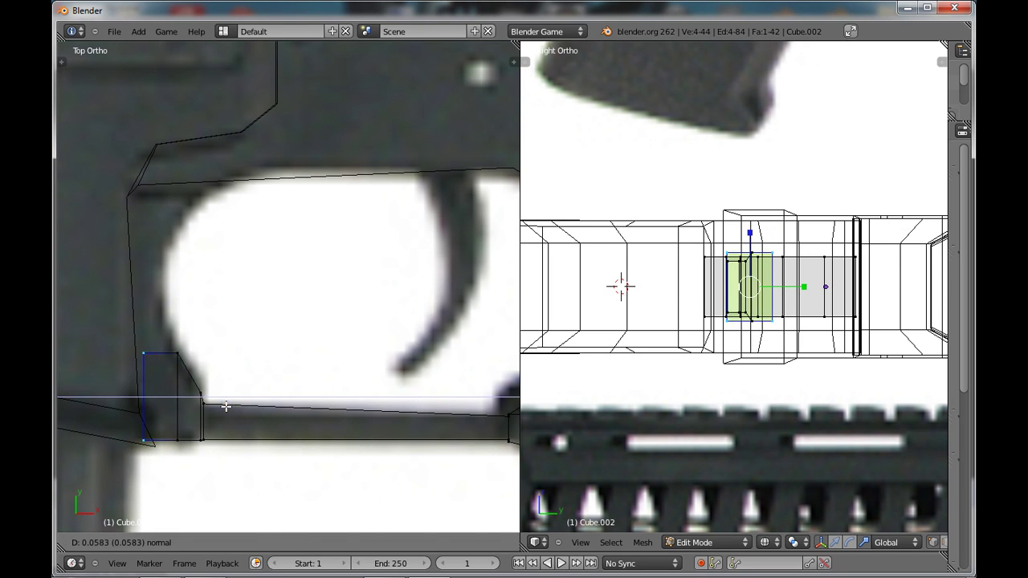
pyautogui.click(226, 406)
# Move the extruded block's front face slightly farther forward along X, up to the magazine well's rear wall
pyautogui.press('a')
pyautogui.rightClick(136, 355)
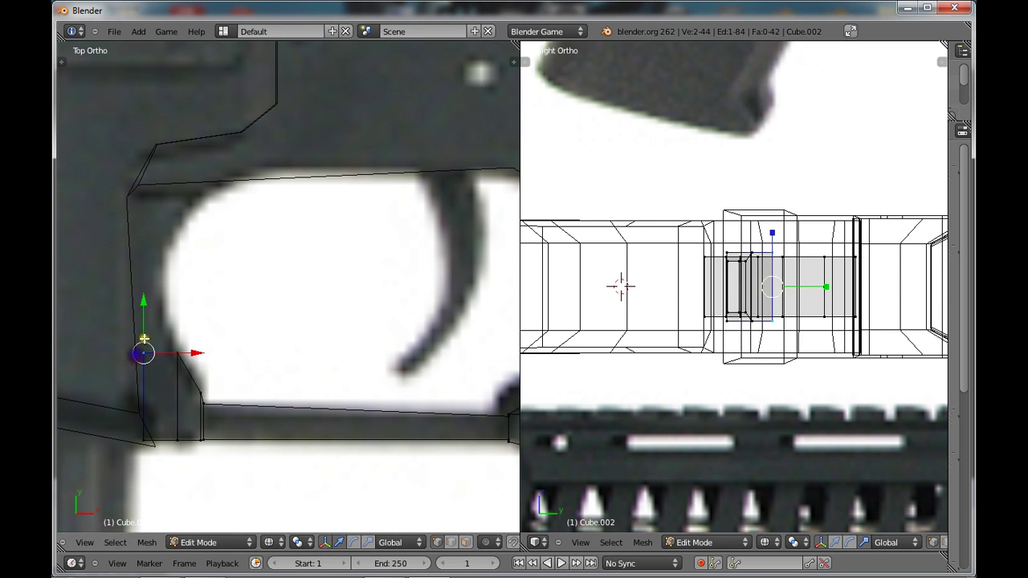
pyautogui.keyDown('shift'); pyautogui.rightClick(144, 436); pyautogui.keyUp('shift')
pyautogui.press('g')
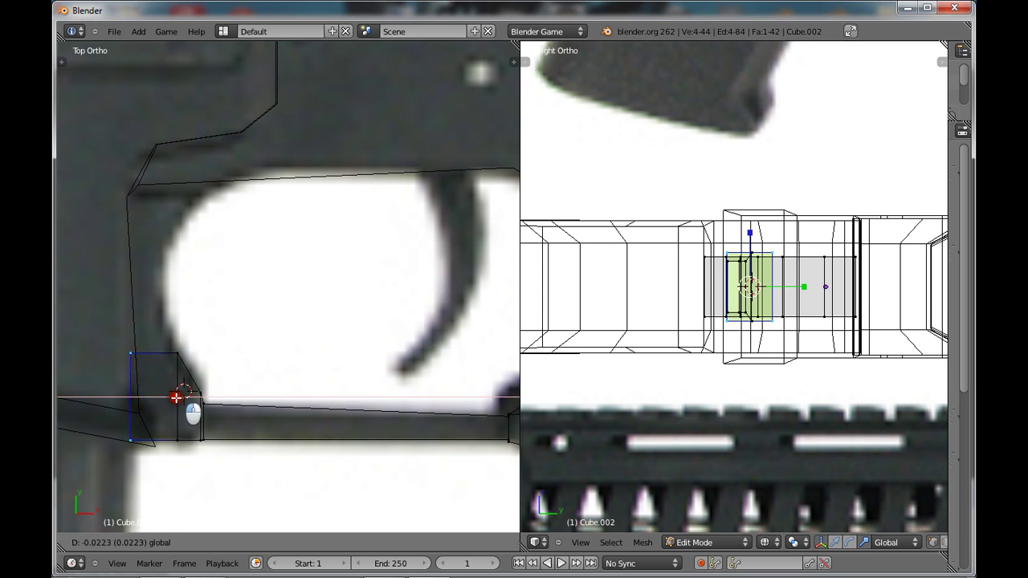
pyautogui.click(176, 396)
# Extrude the front block's top face upward along the magazine well to start the guard's vertical column
pyautogui.press('a')
pyautogui.keyDown('alt'); pyautogui.rightClick(189, 355); pyautogui.keyUp('alt')
pyautogui.keyDown('alt'); pyautogui.keyDown('shift'); pyautogui.rightClick(127, 351); pyautogui.keyUp('shift'); pyautogui.keyUp('alt')
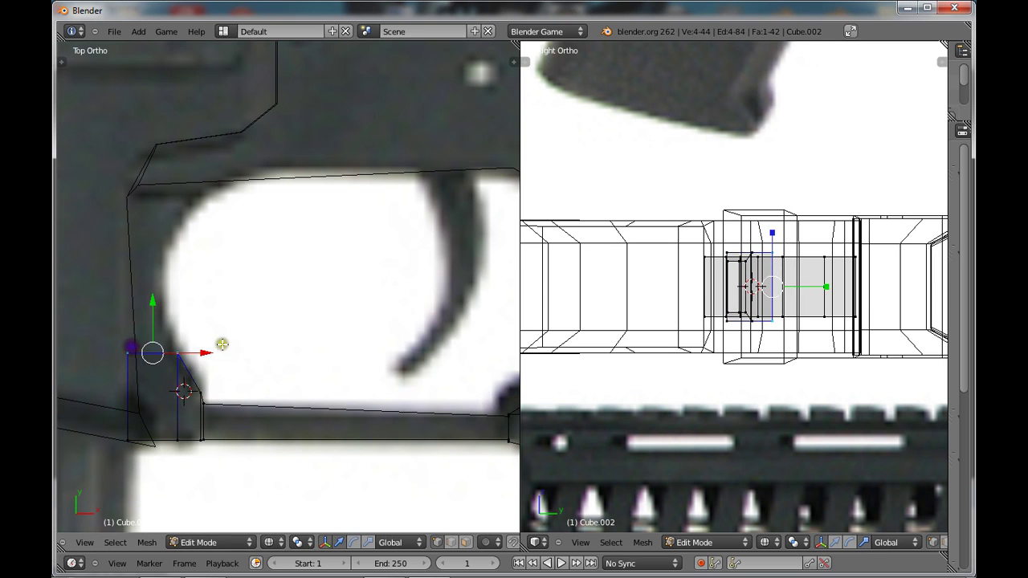
pyautogui.press('e')
pyautogui.click(225, 310)
# Shift the column's trigger-side vertices forward along X to follow the lower curve of the trigger opening
pyautogui.press('a')
pyautogui.rightClick(183, 311)
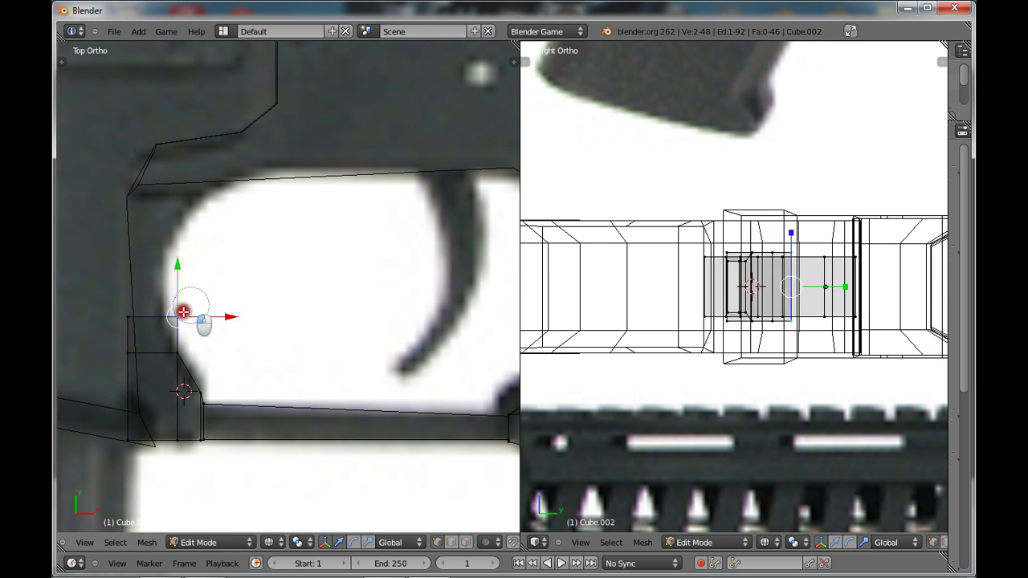
pyautogui.moveTo(224, 317); pyautogui.dragTo(205, 316)
pyautogui.click(209, 315)
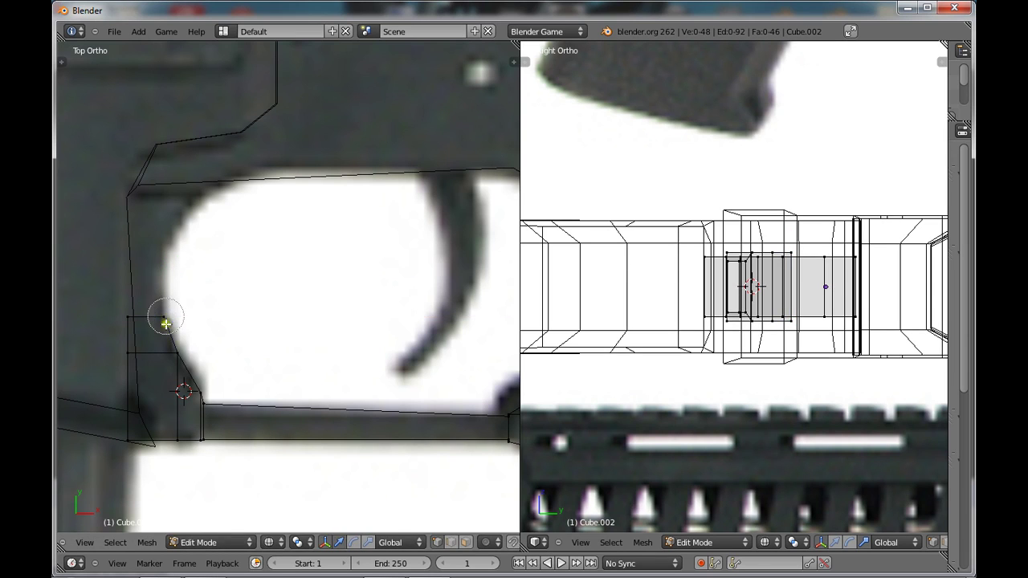
pyautogui.rightClick(187, 352)
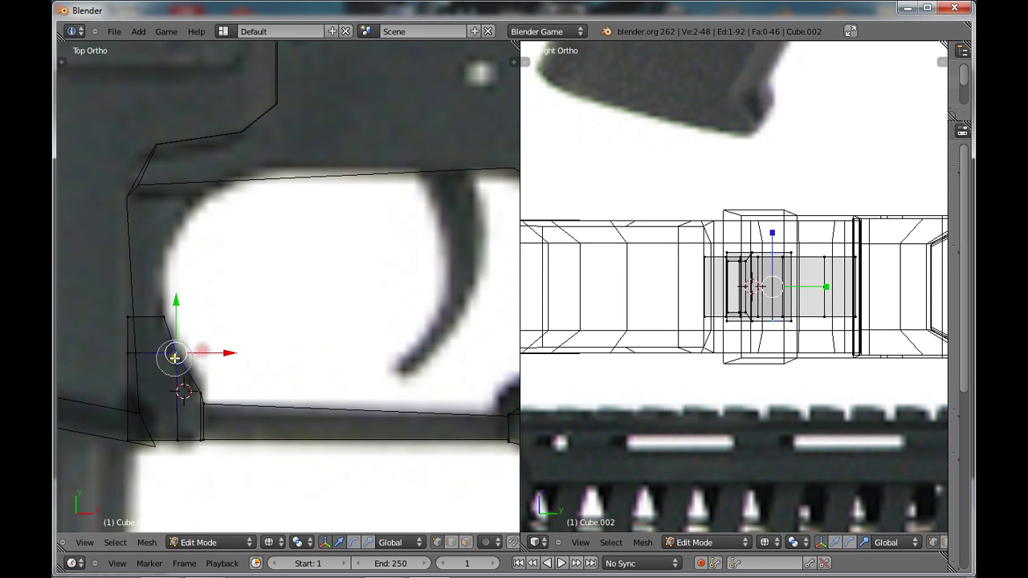
# Extrude the column's top face up to about mid-height of the trigger opening and nudge its trigger-side vertices forward
pyautogui.rightClick(162, 317)
pyautogui.keyDown('shift'); pyautogui.rightClick(129, 315); pyautogui.keyUp('shift')
pyautogui.press('e')
pyautogui.click(246, 278)
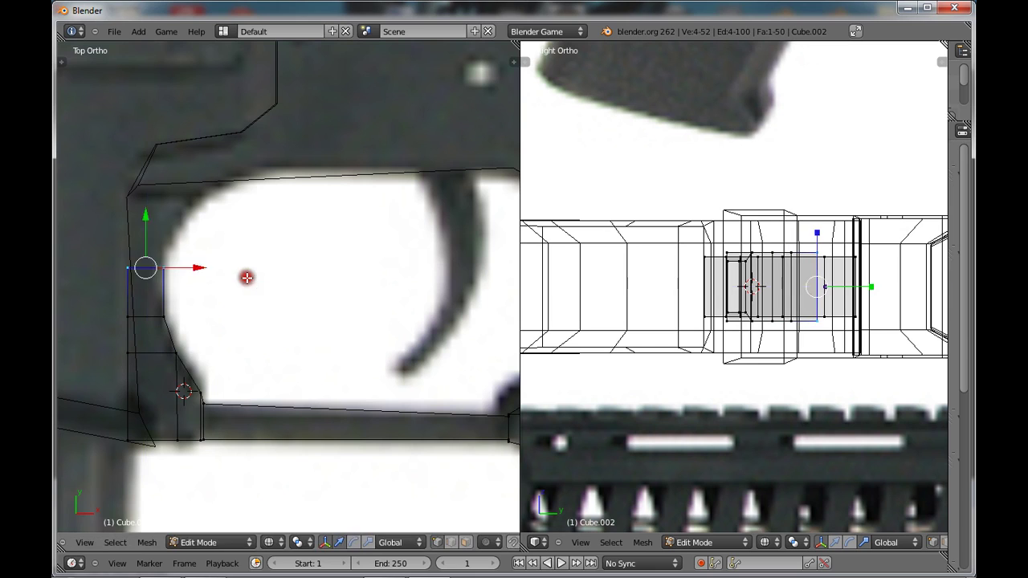
pyautogui.press('a')
pyautogui.moveTo(198, 268); pyautogui.dragTo(196, 269)
# Extrude the column's top face up about 0.07 and pull its trigger-side vertices back along X to the opening's curve
pyautogui.keyDown('shift'); pyautogui.rightClick(129, 266); pyautogui.keyUp('shift')
pyautogui.press('e')
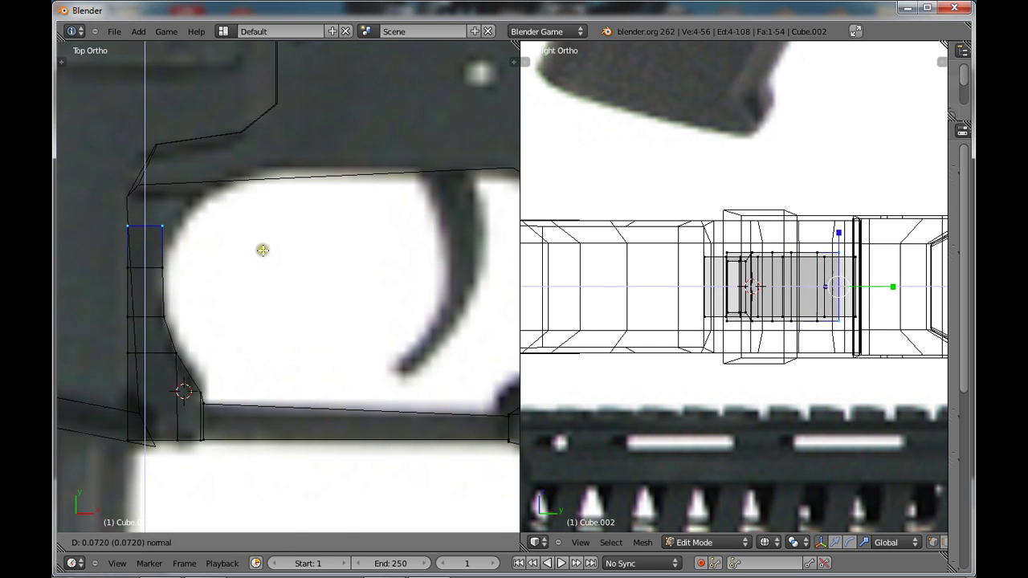
pyautogui.click(263, 250)
pyautogui.press('a')
pyautogui.click(180, 228)
pyautogui.press('Escape')
pyautogui.moveTo(212, 227); pyautogui.dragTo(218, 228)
# Extrude the column up close to the receiver's underside and pull its upper trigger-side vertices farther back along X
pyautogui.press('c')
pyautogui.click(135, 226)
pyautogui.press('Escape')
pyautogui.press('e')
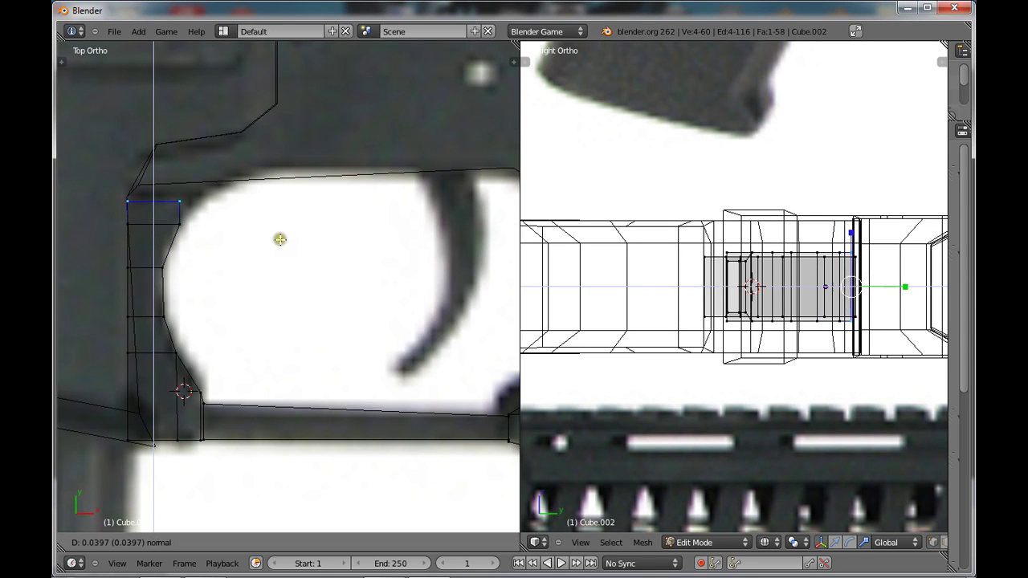
pyautogui.click(280, 239)
pyautogui.click(186, 181)
pyautogui.press('Escape')
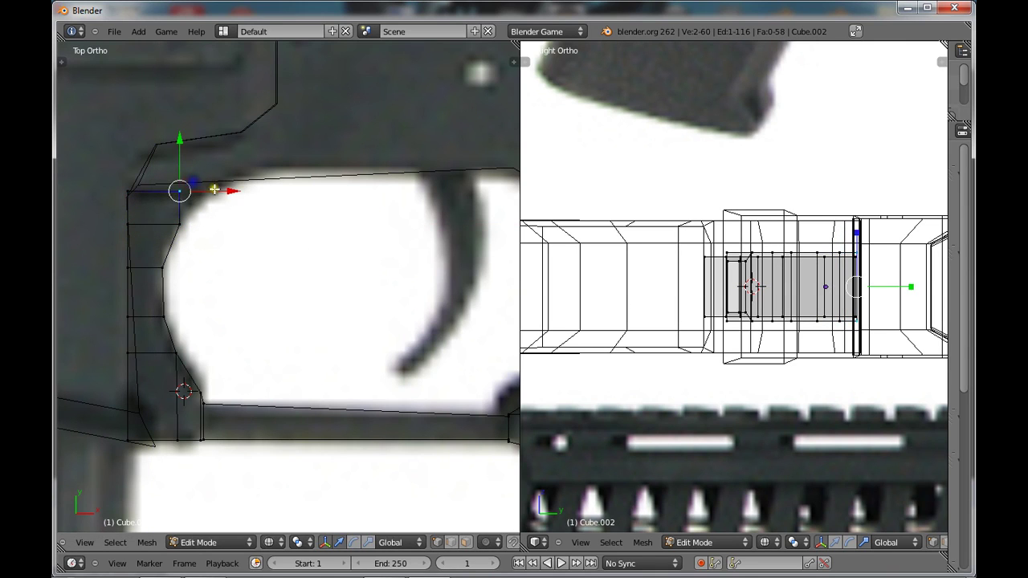
pyautogui.moveTo(218, 190); pyautogui.dragTo(247, 199)
# Extrude the column's widened top face a short distance up into the receiver
pyautogui.press('c')
pyautogui.click(129, 188)
pyautogui.press('Escape')
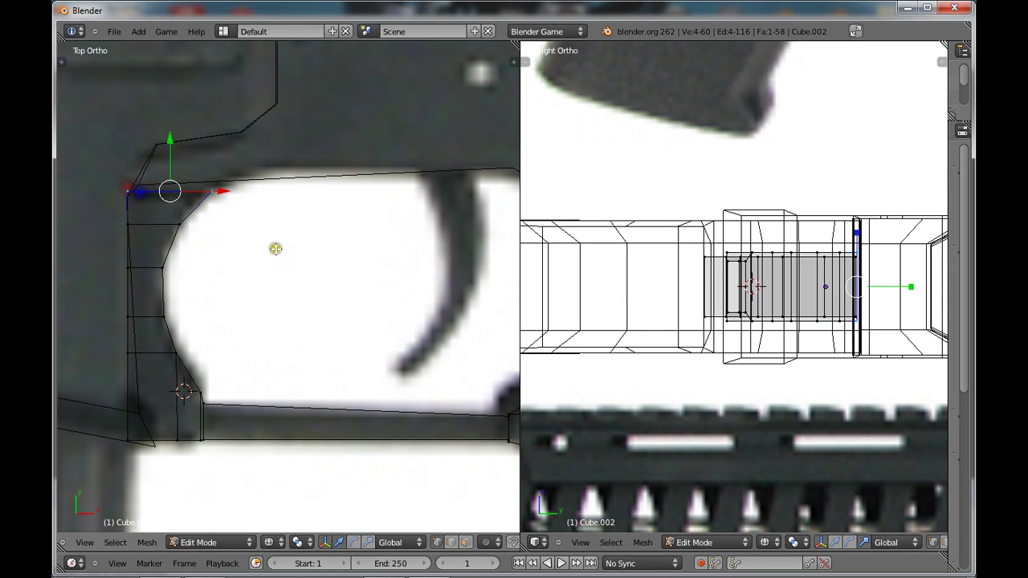
pyautogui.press('e')
pyautogui.click(281, 231)
# Align the column's upper front vertices along X with the magazine well's rear wall
pyautogui.press('a')
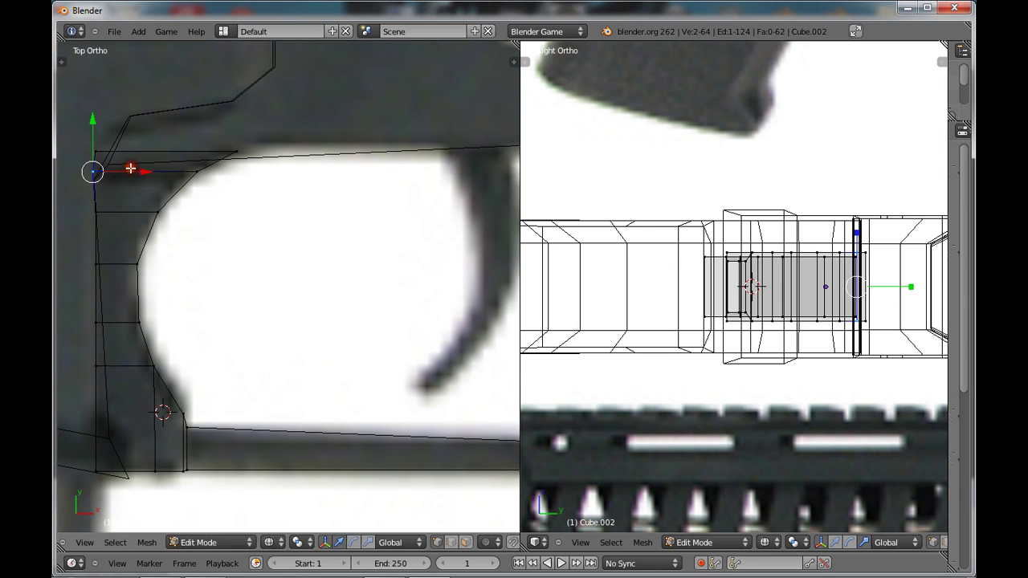
pyautogui.press('c')
pyautogui.click(101, 212)
pyautogui.press('Escape')
pyautogui.moveTo(147, 208); pyautogui.dragTo(142, 209)
pyautogui.press('a')
# Leave mesh editing, switch to solid shading and scale the trigger guard wider along Z to match the receiver's width
pyautogui.press('Tab')
pyautogui.scroll(-4, 253, 341)
pyautogui.press('z')
pyautogui.scroll(-2, 266, 357)
pyautogui.moveTo(265, 356); pyautogui.dragTo(292, 265, button='middle')
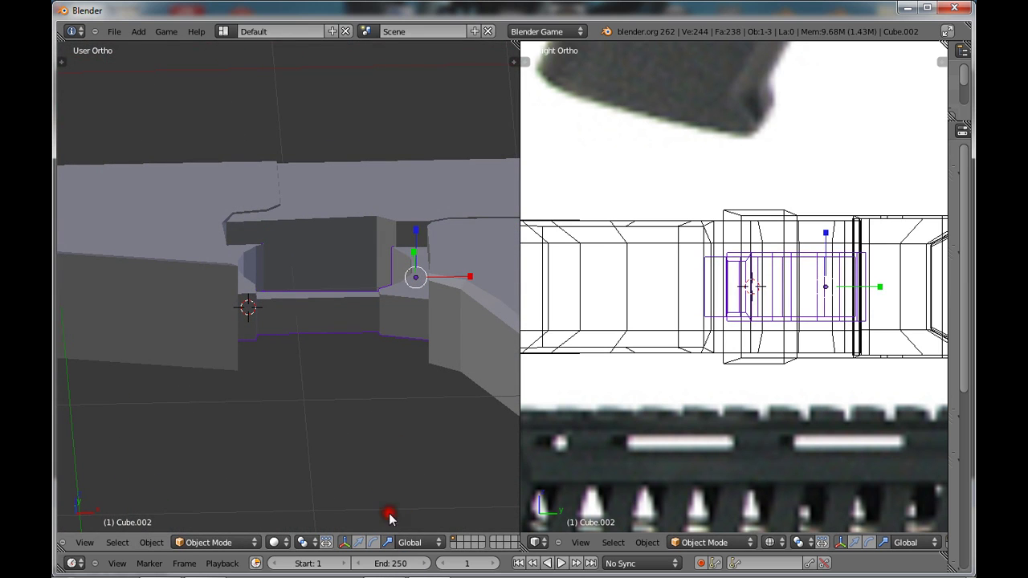
pyautogui.moveTo(415, 230); pyautogui.dragTo(431, 191)
# Inspect the widened trigger guard's fit between the grip and magazine well from several distances
pyautogui.moveTo(348, 345); pyautogui.dragTo(297, 364, button='middle')
pyautogui.scroll(-2, 344, 356)
pyautogui.press('Tab')
pyautogui.scroll(-3, 364, 344)
pyautogui.press('Tab')
pyautogui.scroll(6, 300, 387)
pyautogui.scroll(-7, 298, 364)
pyautogui.moveTo(389, 571)
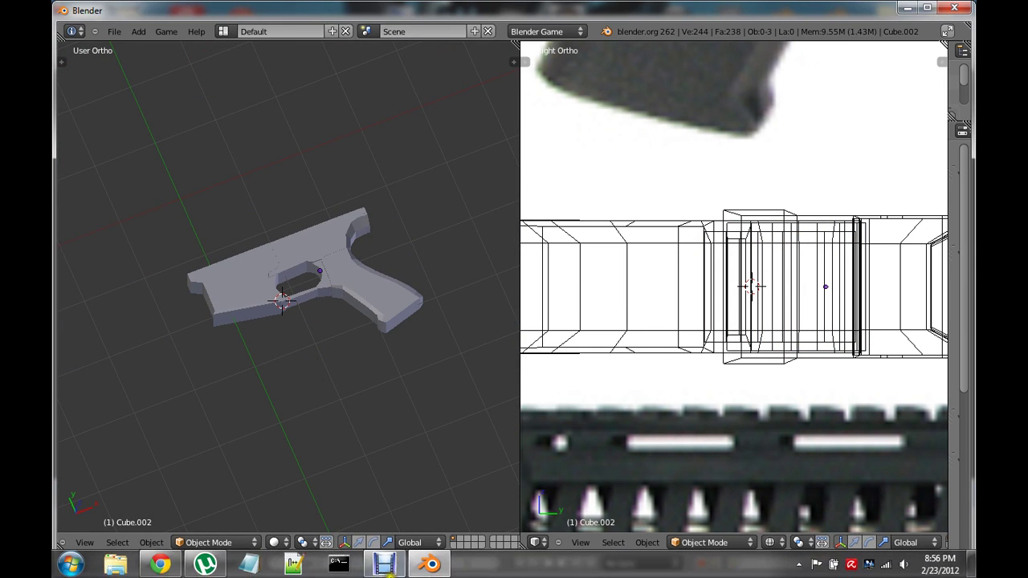